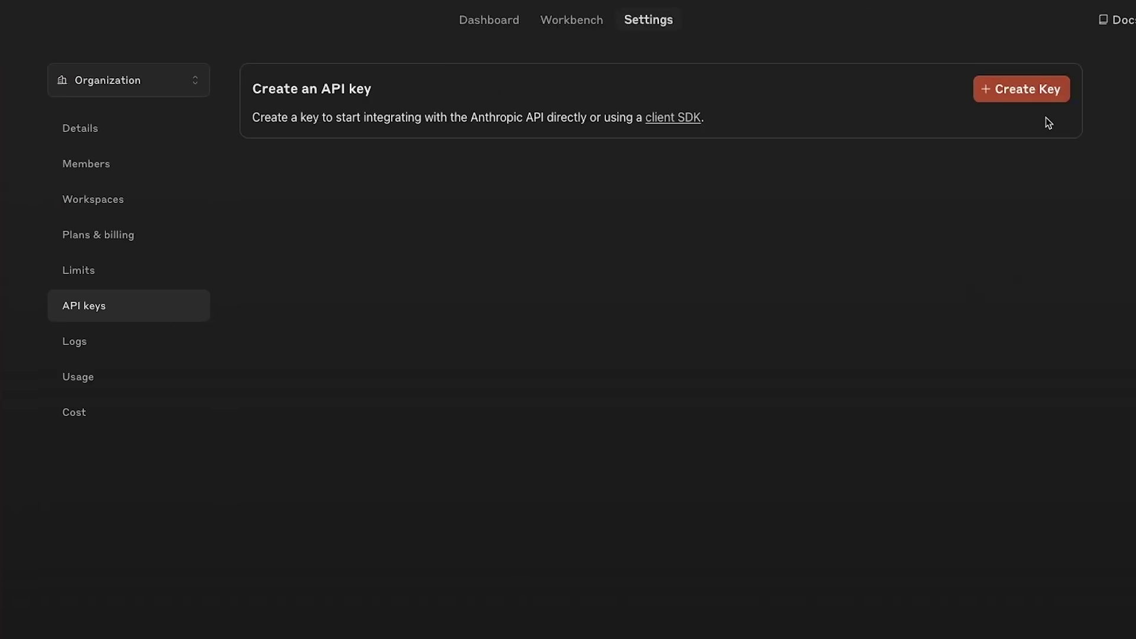
Step: Start a new Anthropic API key and put the cursor in its name field
left_click(1025, 99)
left_click(555, 368)
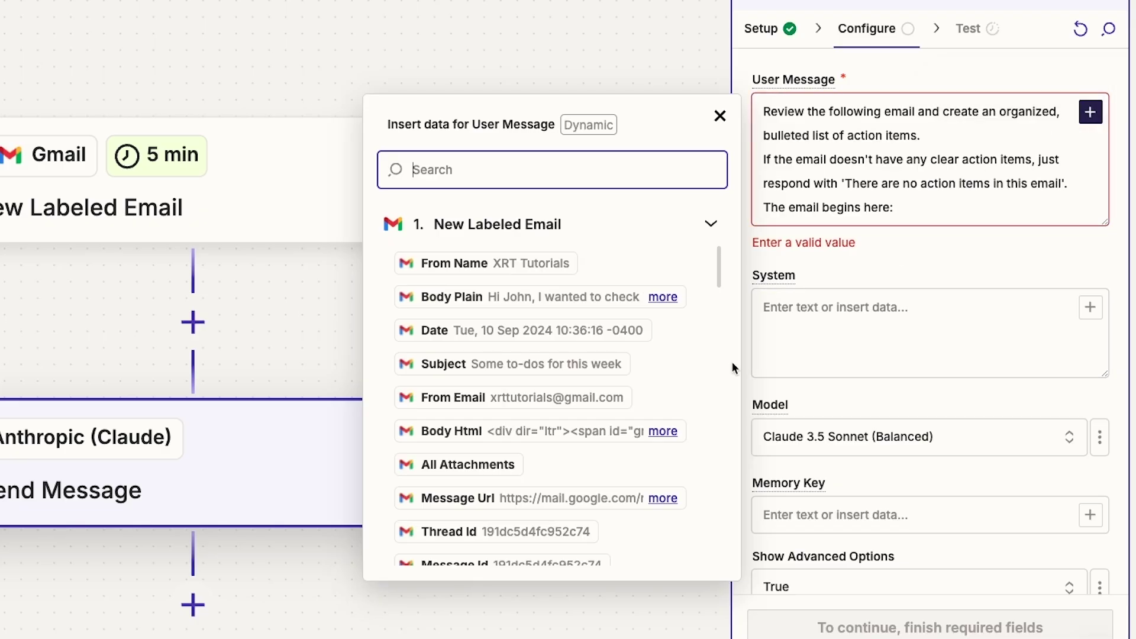
Step: Append Body Plain to Claude's User Message, then label the Gmail email 'Summarize with Claude'
left_click(587, 303)
left_click(979, 275)
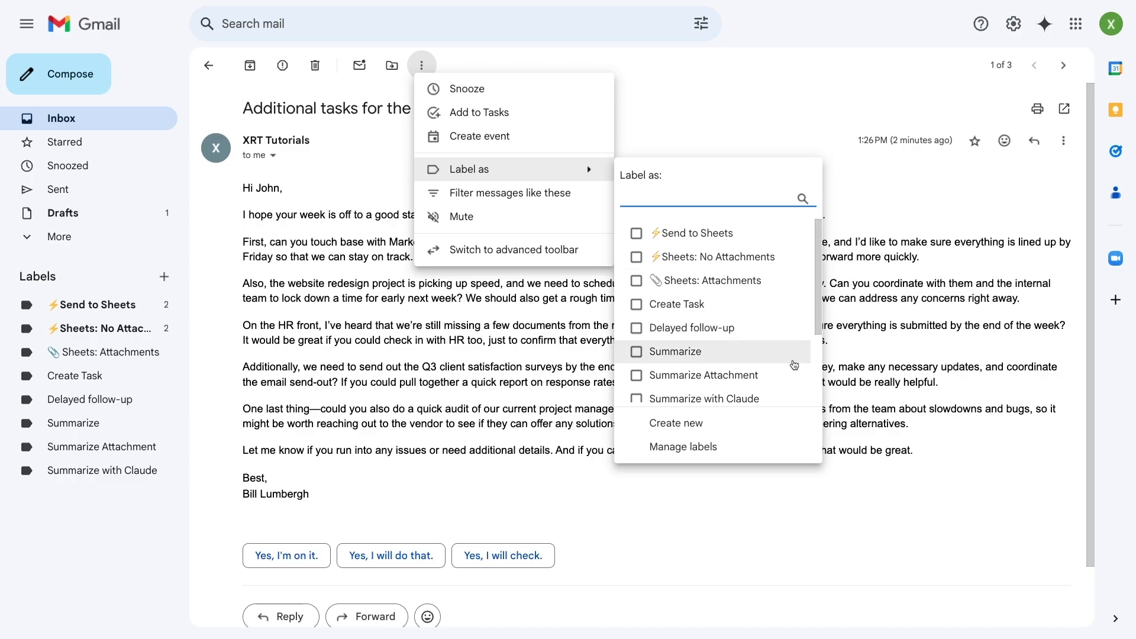
scroll(786, 362, "down", 1)
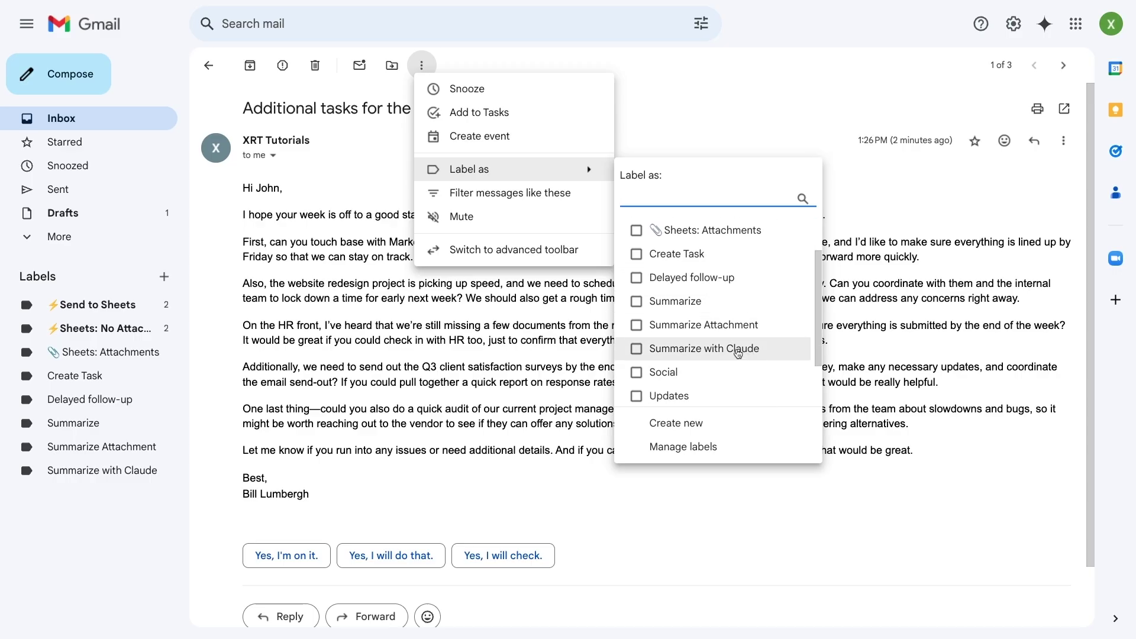
left_click(737, 353)
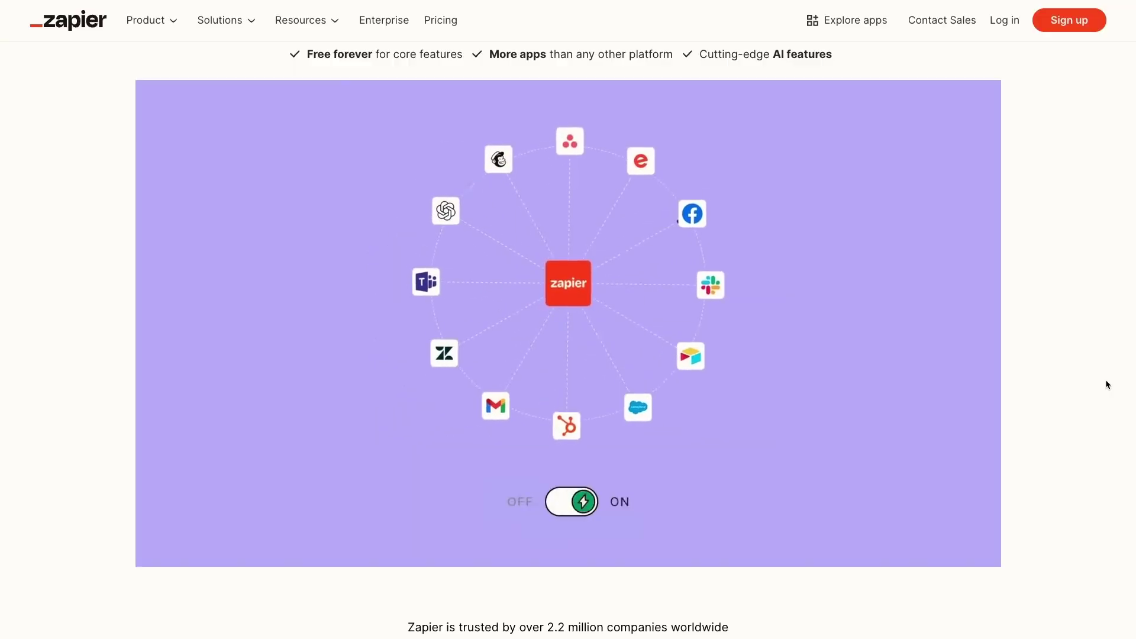
Step: Scroll through the Zapier homepage on the way back to the Send Message configuration
scroll(1106, 384, "down", 10)
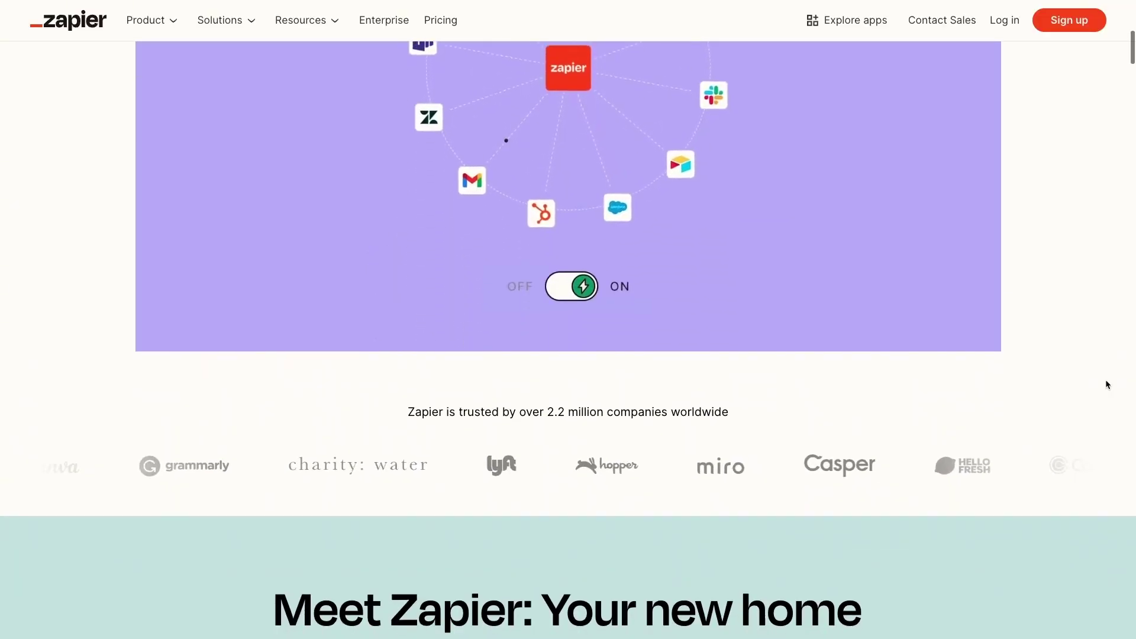
scroll(1106, 381, "down", 5)
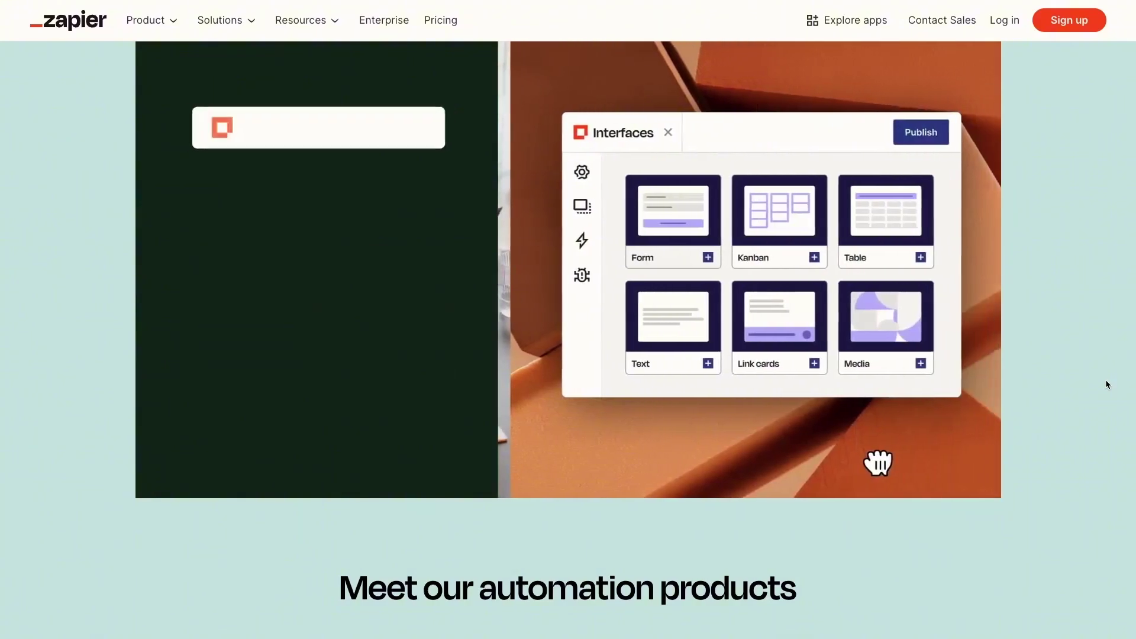
scroll(1105, 381, "down", 6)
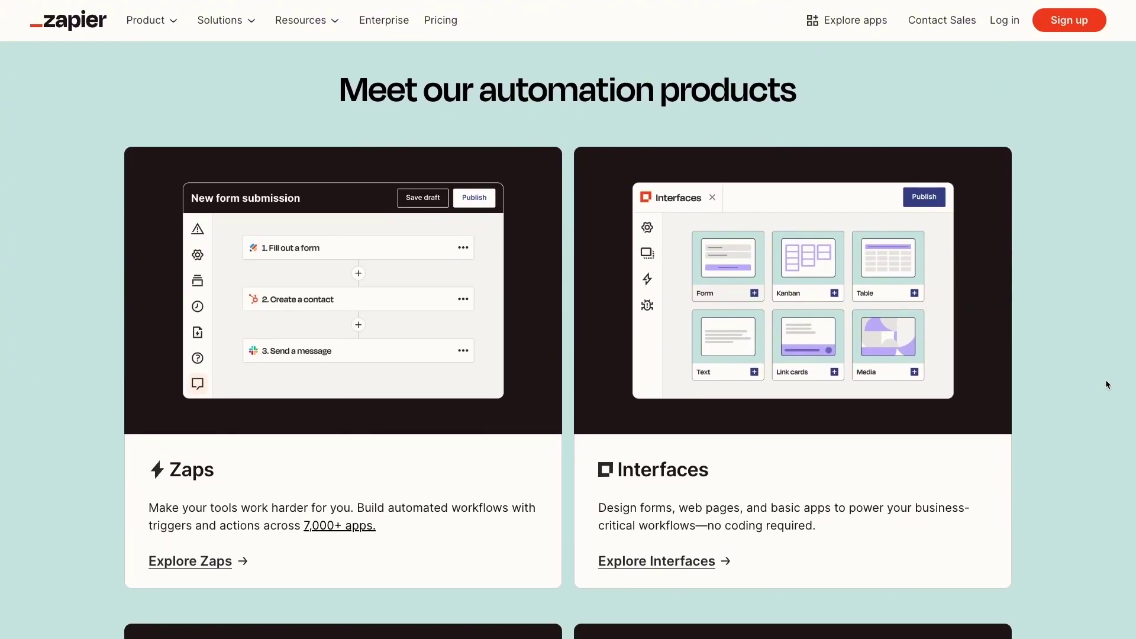
scroll(1105, 385, "down", 10)
scroll(1106, 381, "down", 8)
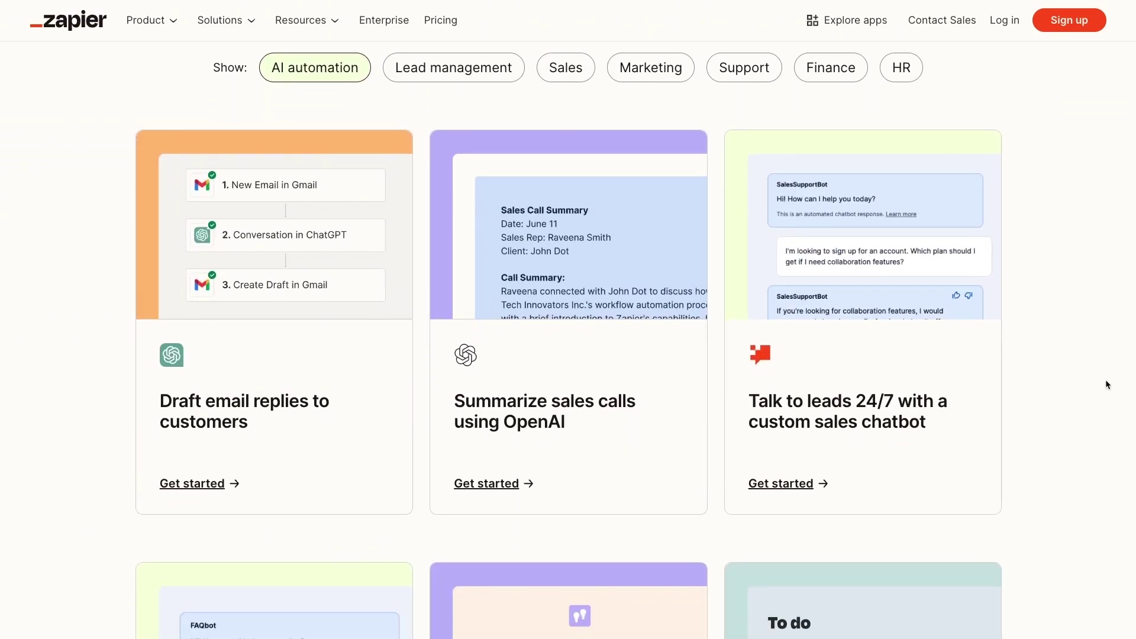
scroll(1105, 384, "down", 17)
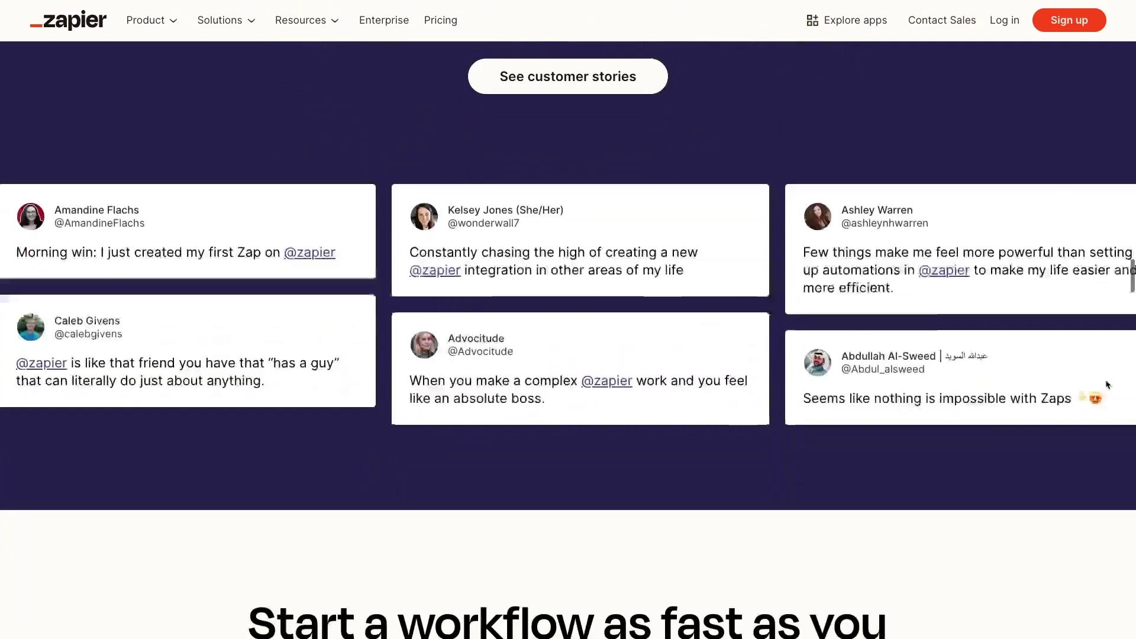
scroll(1107, 384, "down", 17)
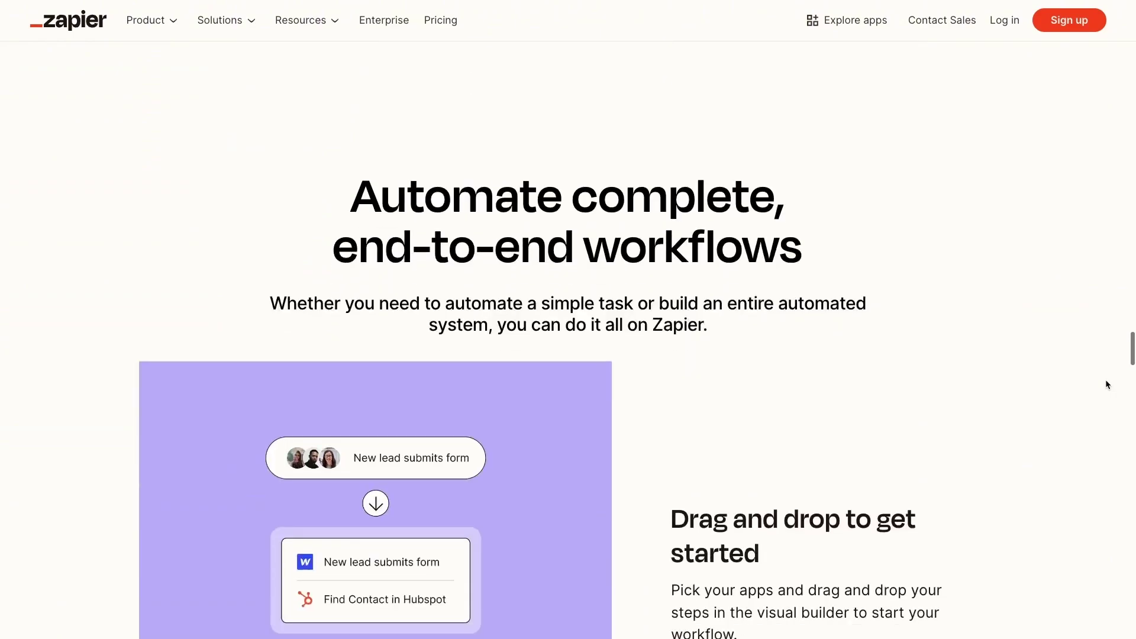
scroll(1107, 384, "down", 2)
scroll(1106, 384, "down", 1)
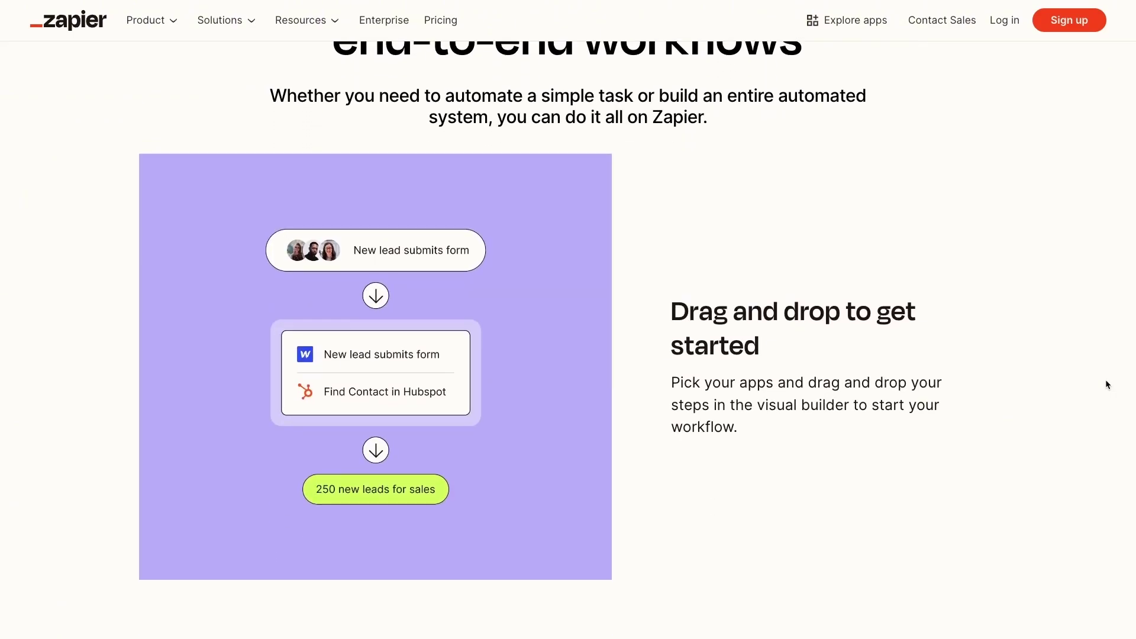
scroll(1105, 384, "down", 2)
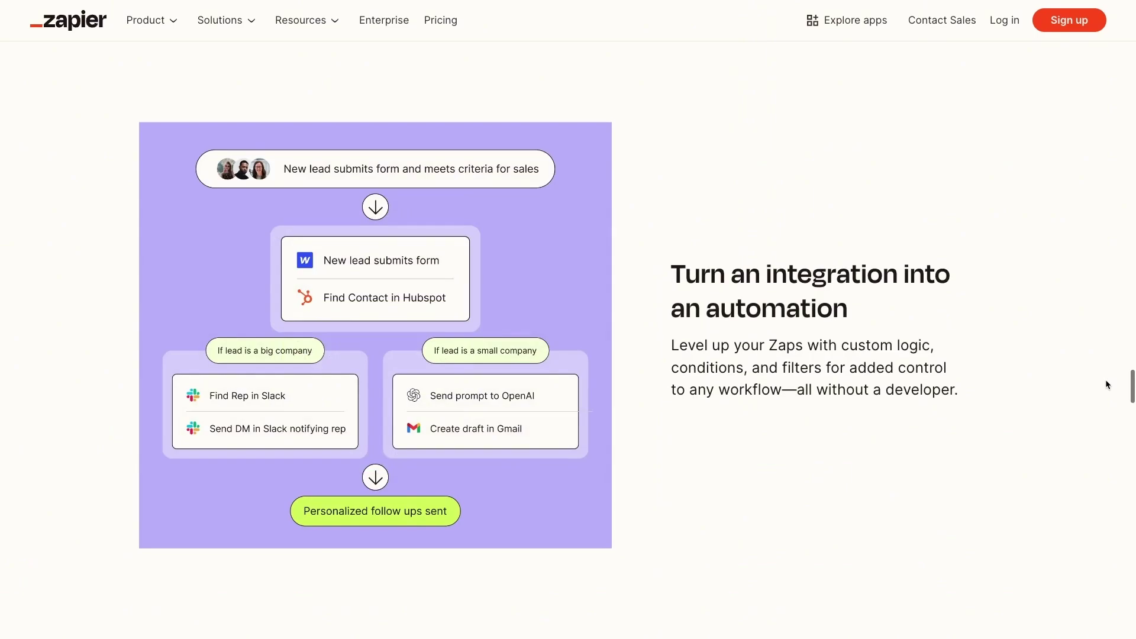
scroll(1105, 379, "down", 3)
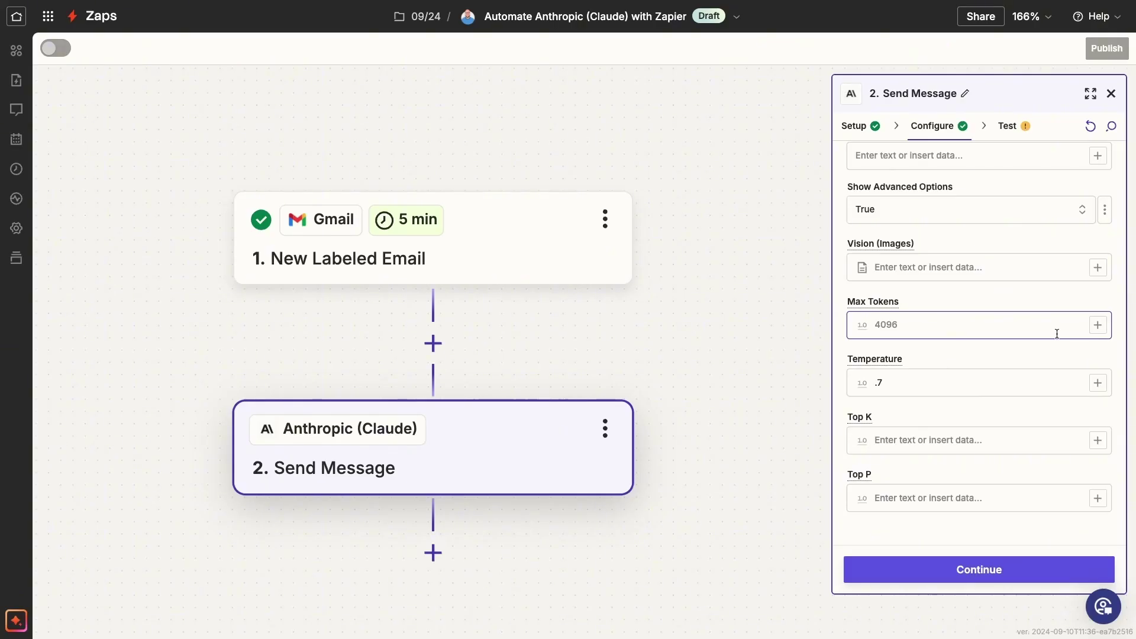
Step: Continue to the Test tab and run the Claude Send Message step's test
left_click(1013, 569)
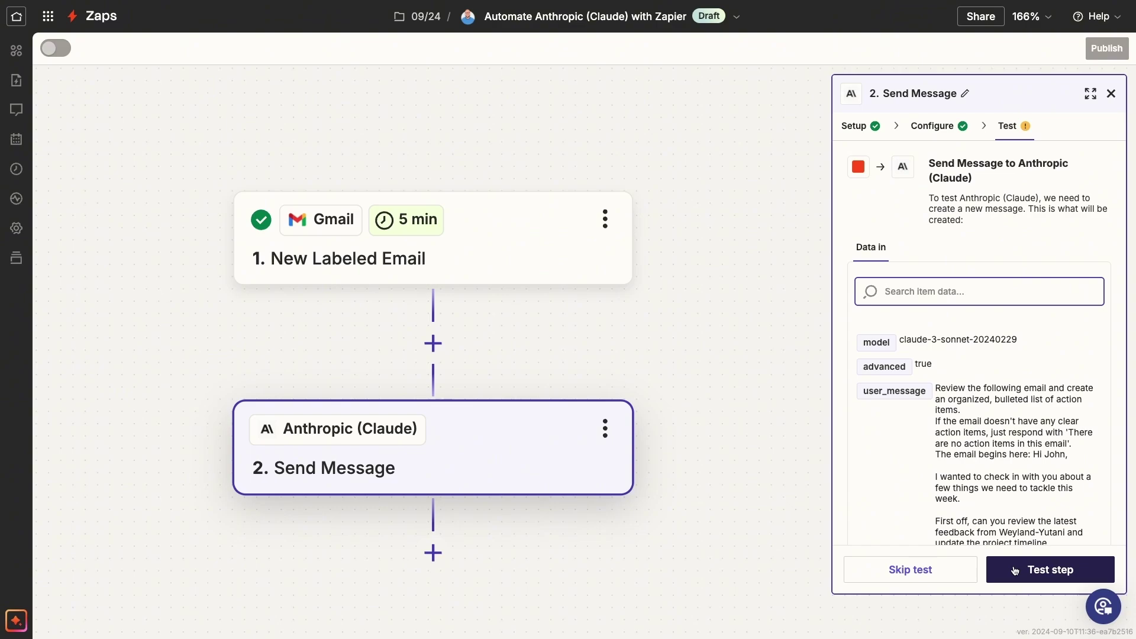
left_click(1015, 570)
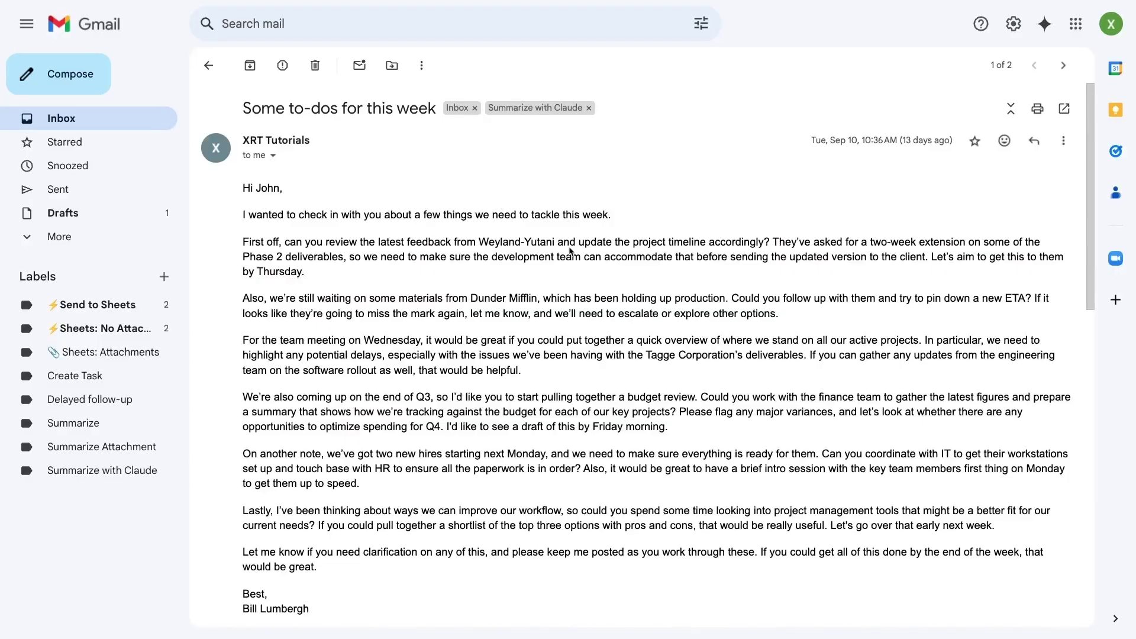
Step: Scroll the Gmail thread to Claude's bulleted action-item reply
scroll(612, 305, "down", 10)
scroll(612, 305, "up", 3)
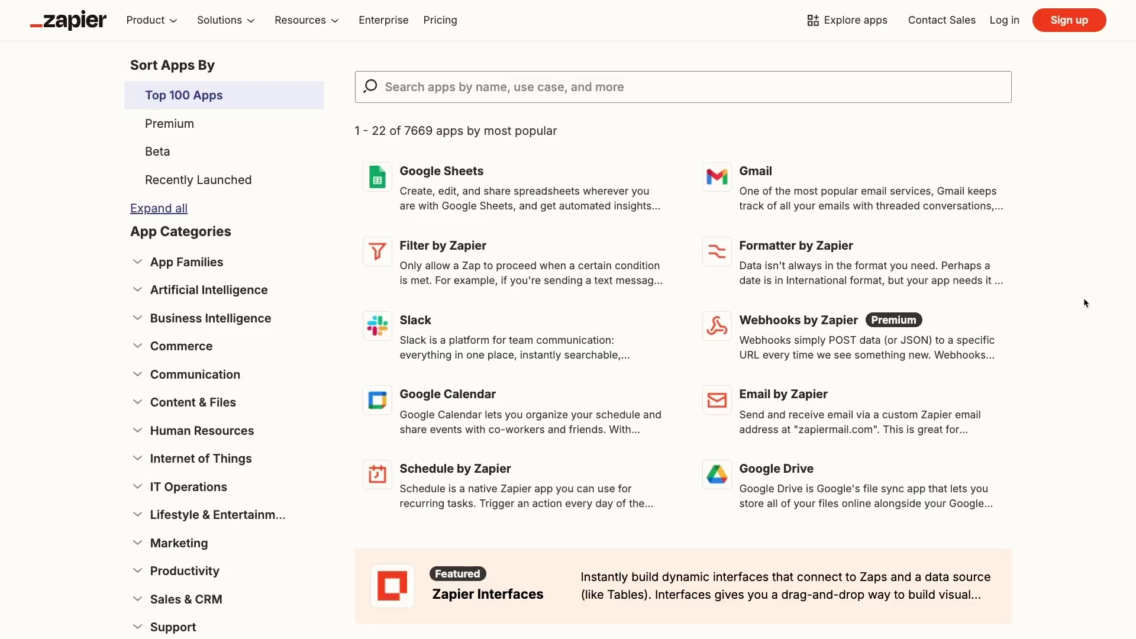
scroll(1084, 297, "down", 10)
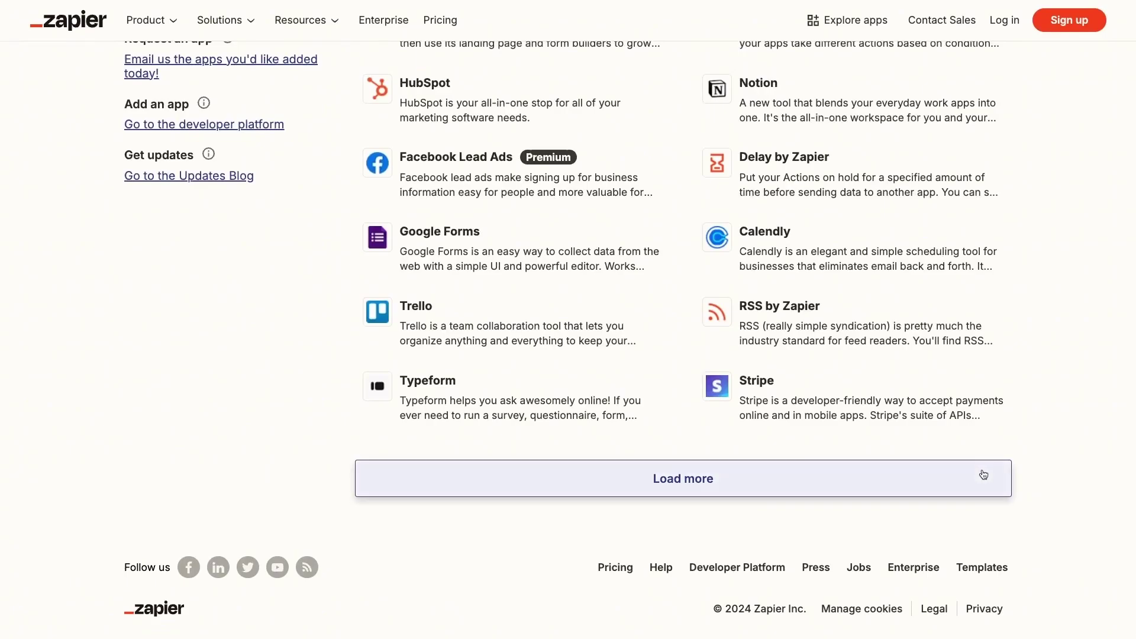
Step: Load five more batches of apps into the Zapier apps directory
left_click(989, 468)
scroll(1045, 455, "down", 6)
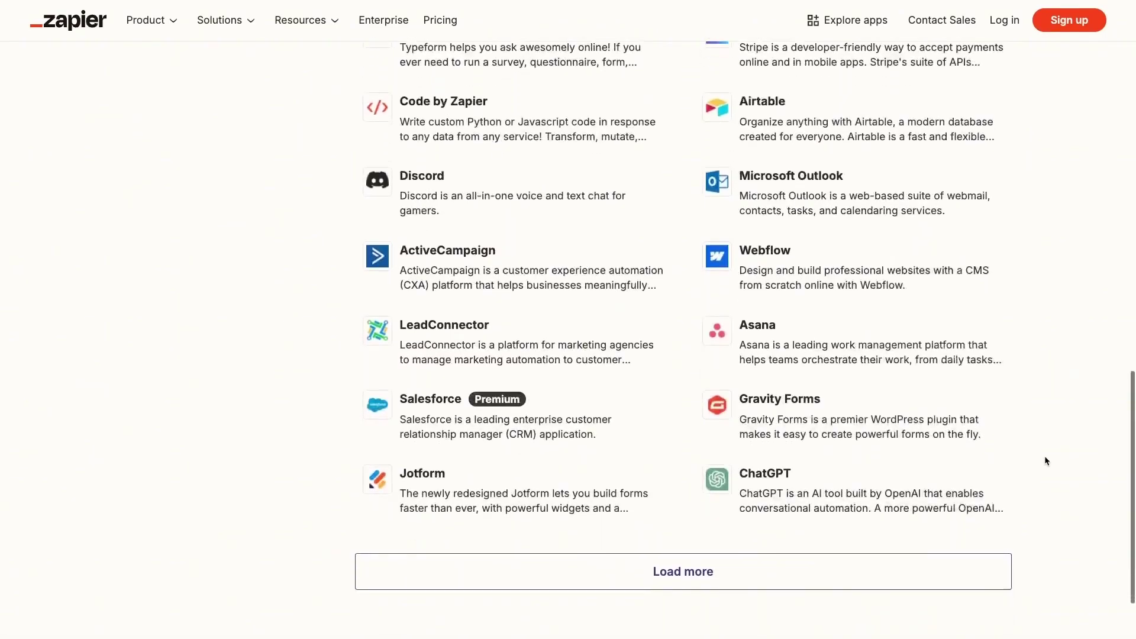
left_click(972, 512)
scroll(1047, 468, "down", 6)
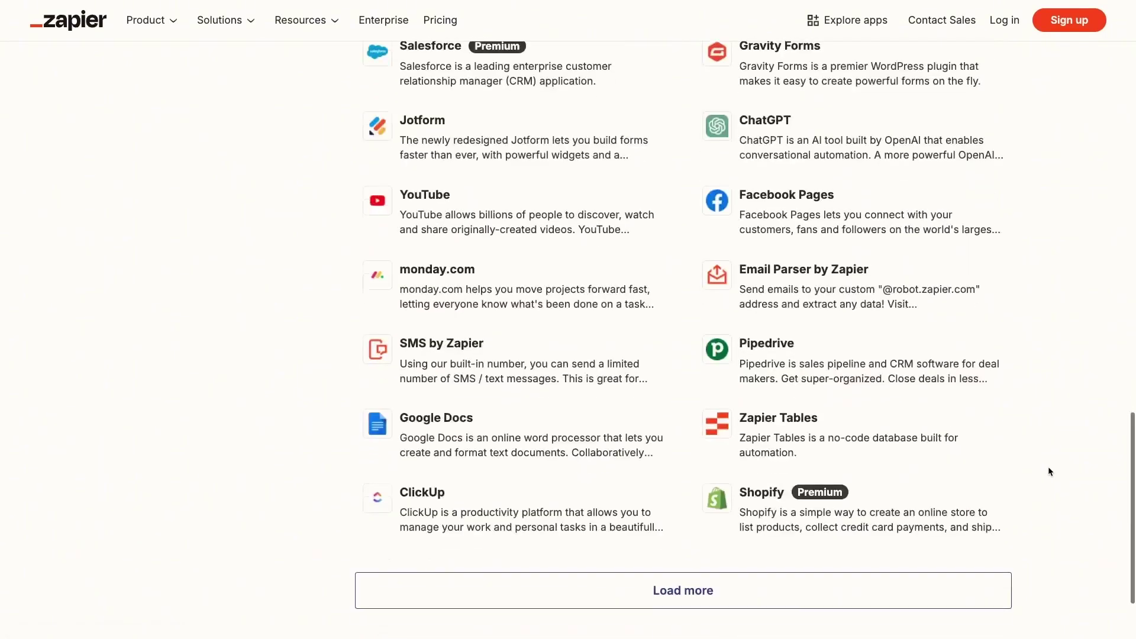
left_click(988, 470)
scroll(1045, 469, "down", 6)
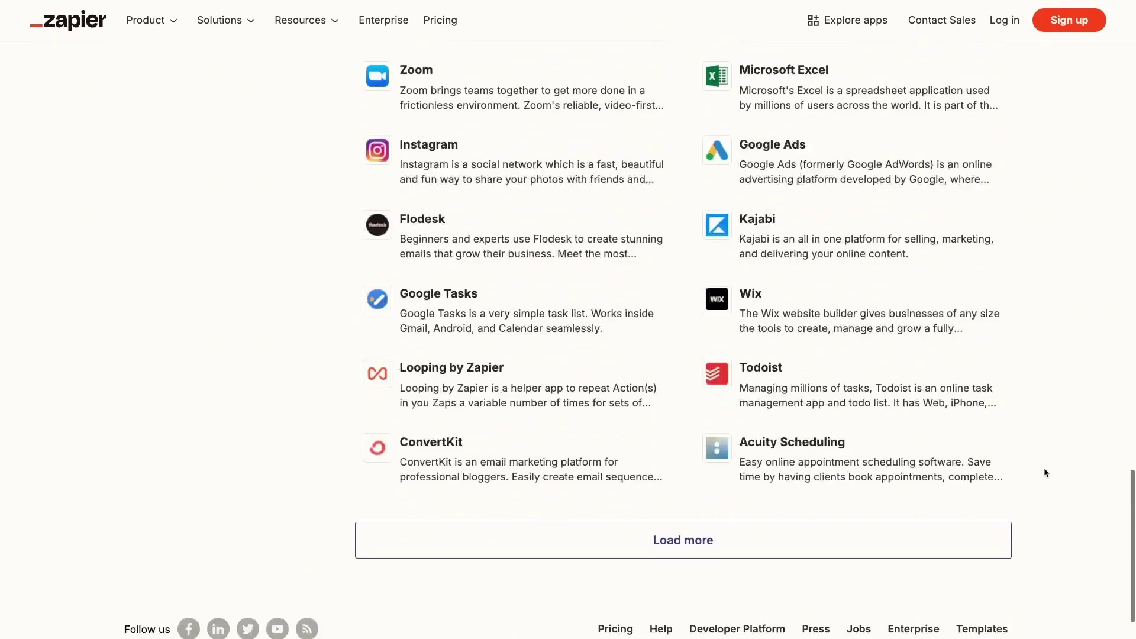
left_click(981, 540)
scroll(1016, 441, "down", 5)
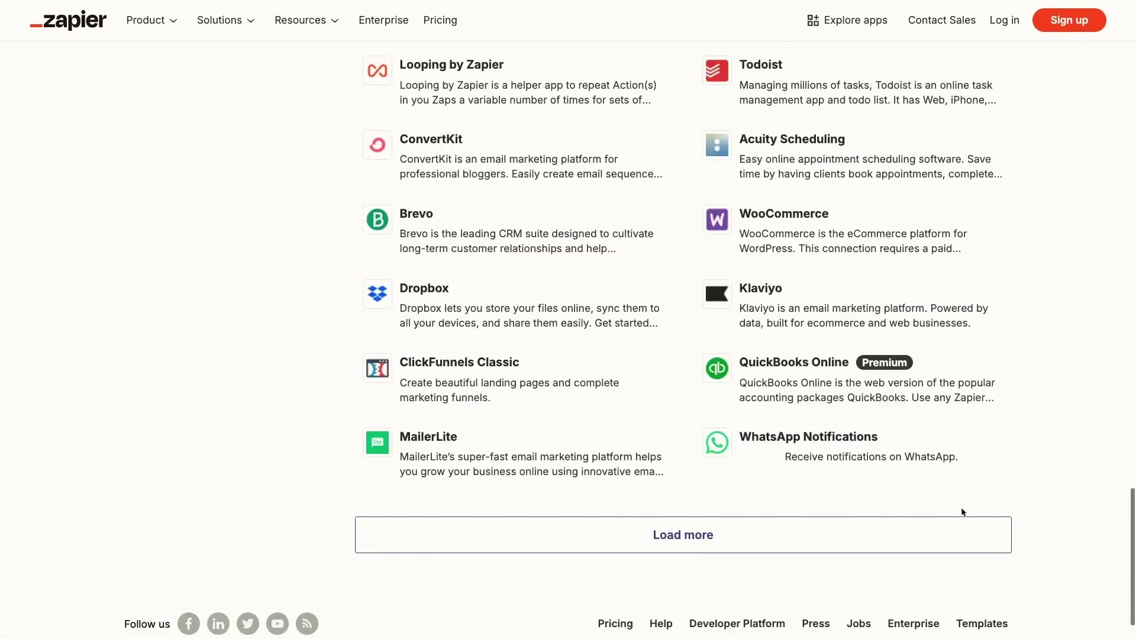
left_click(956, 528)
scroll(1027, 480, "down", 10)
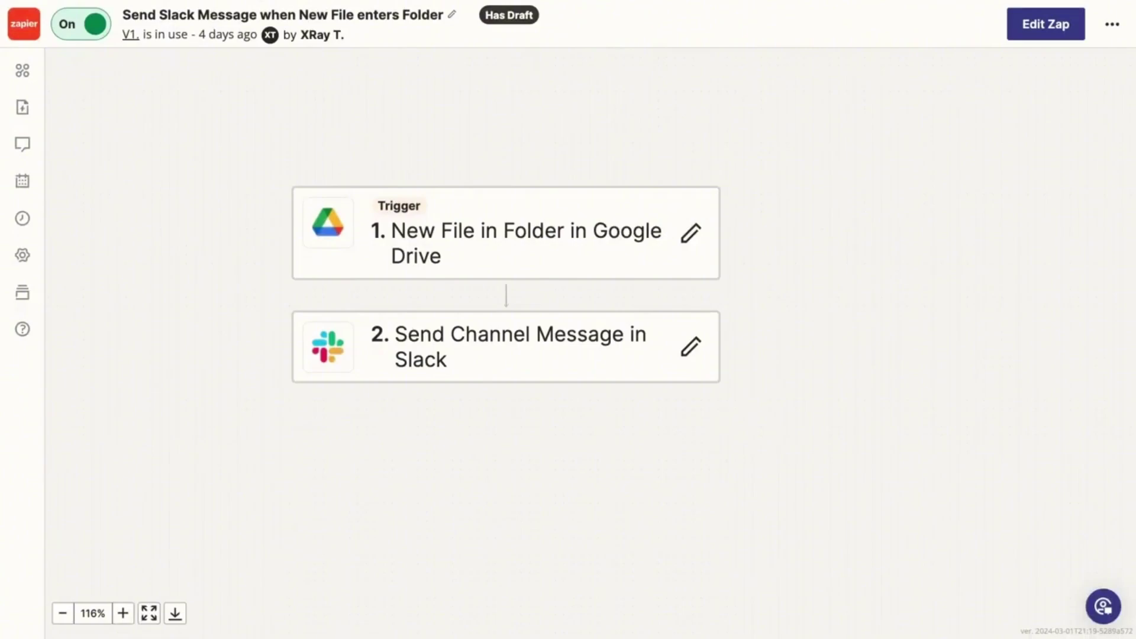
Step: Review the Google Drive trigger and Slack step details, then begin Anthropic API sign-up
left_click(571, 240)
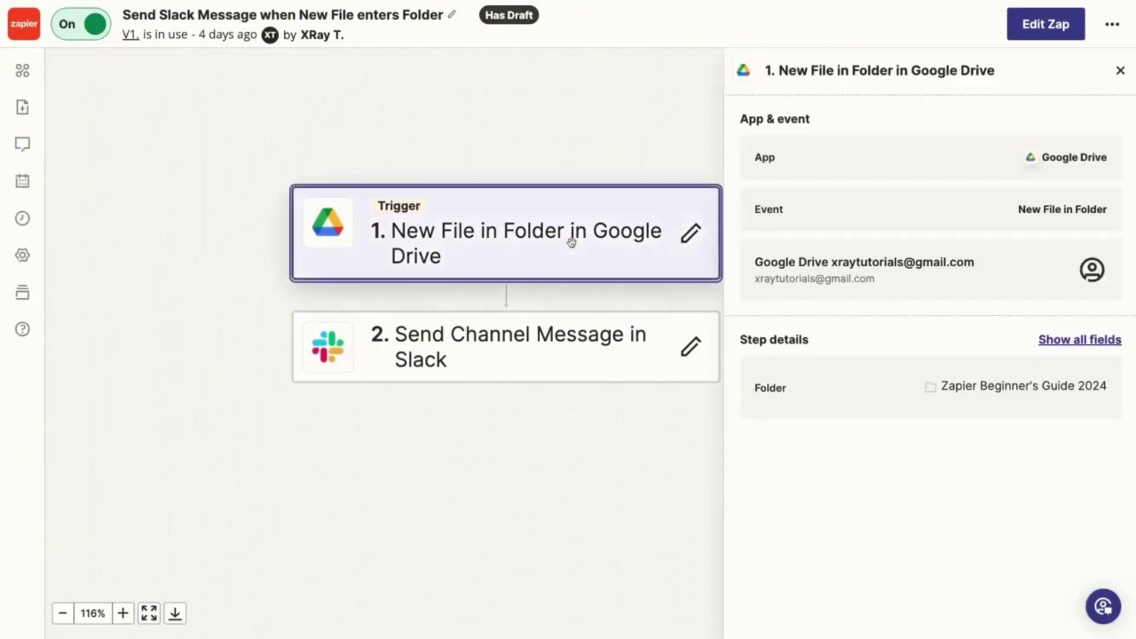
left_click(562, 347)
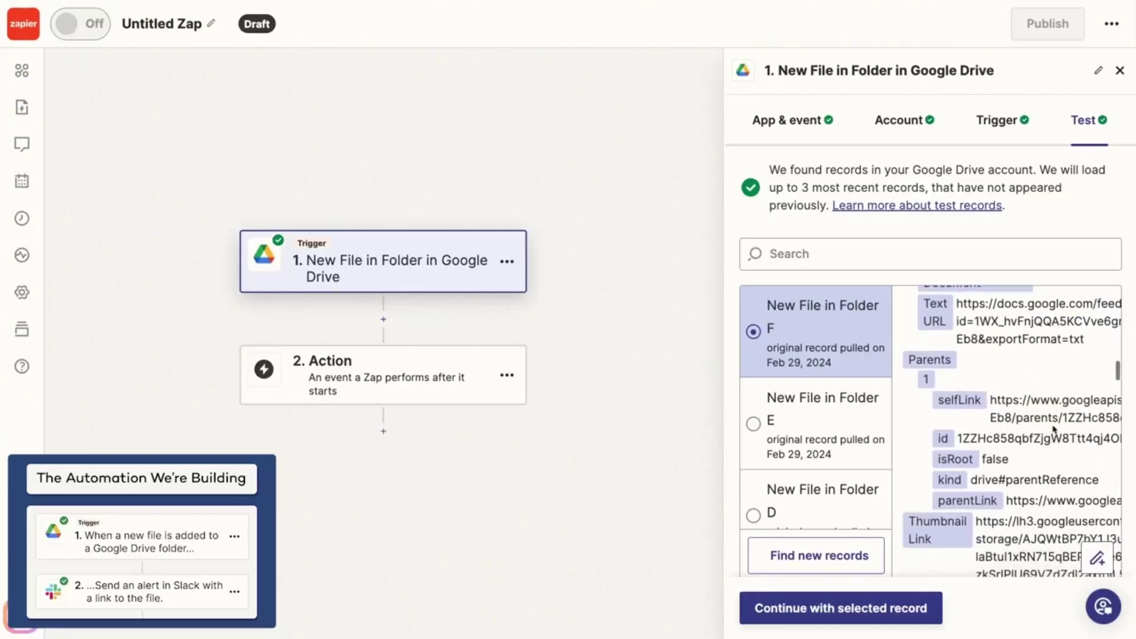
scroll(1053, 427, "down", 5)
scroll(1053, 427, "down", 5)
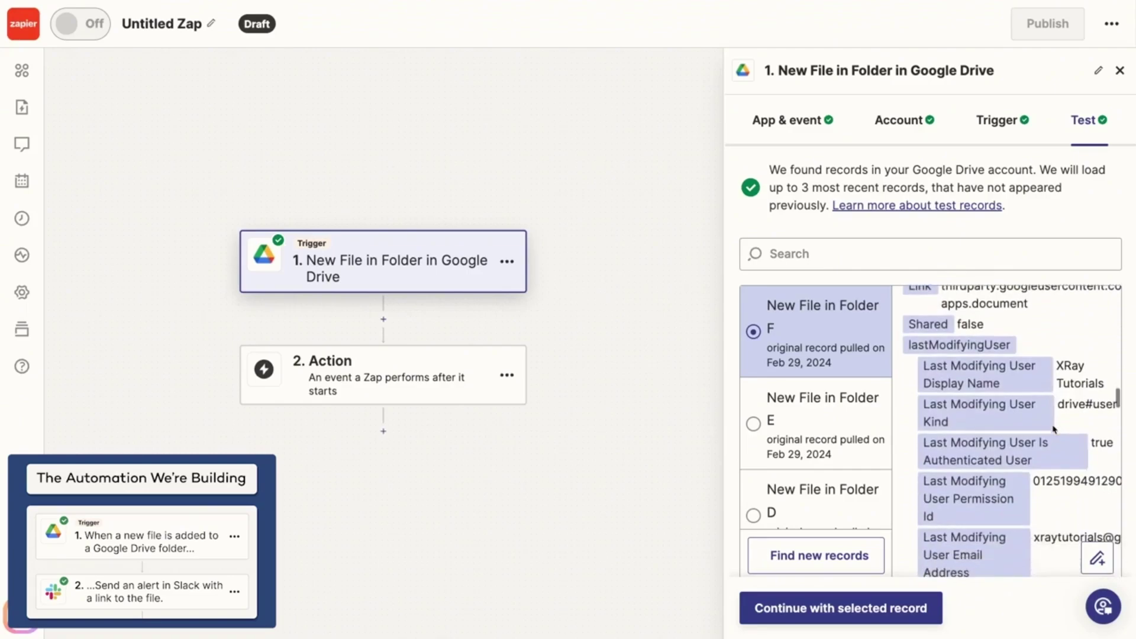
scroll(1054, 429, "down", 5)
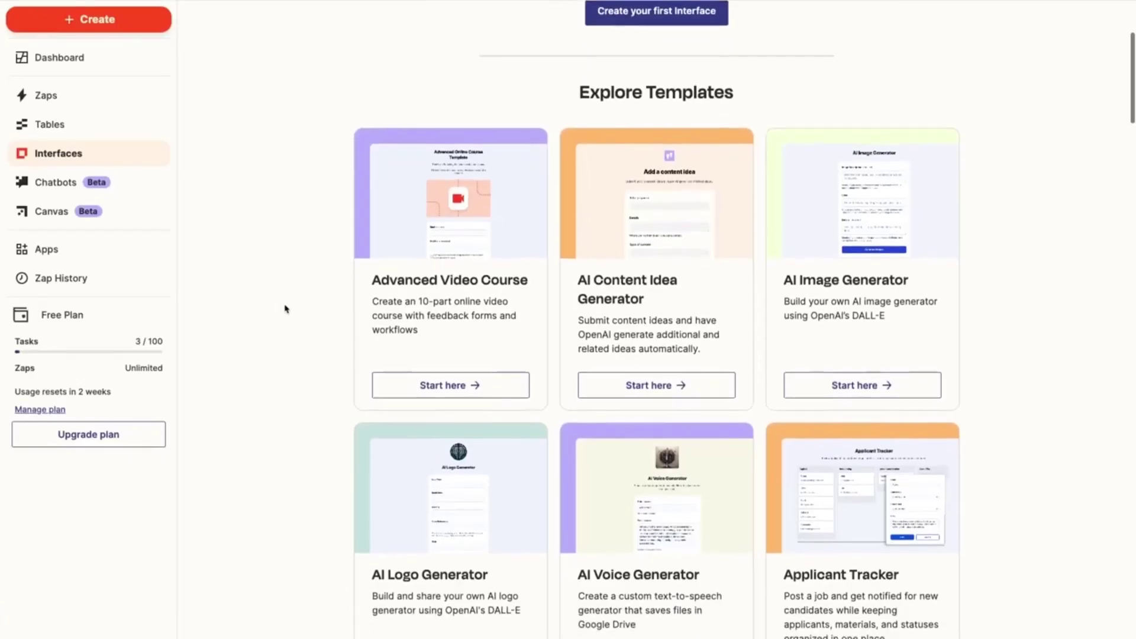
scroll(285, 309, "down", 2)
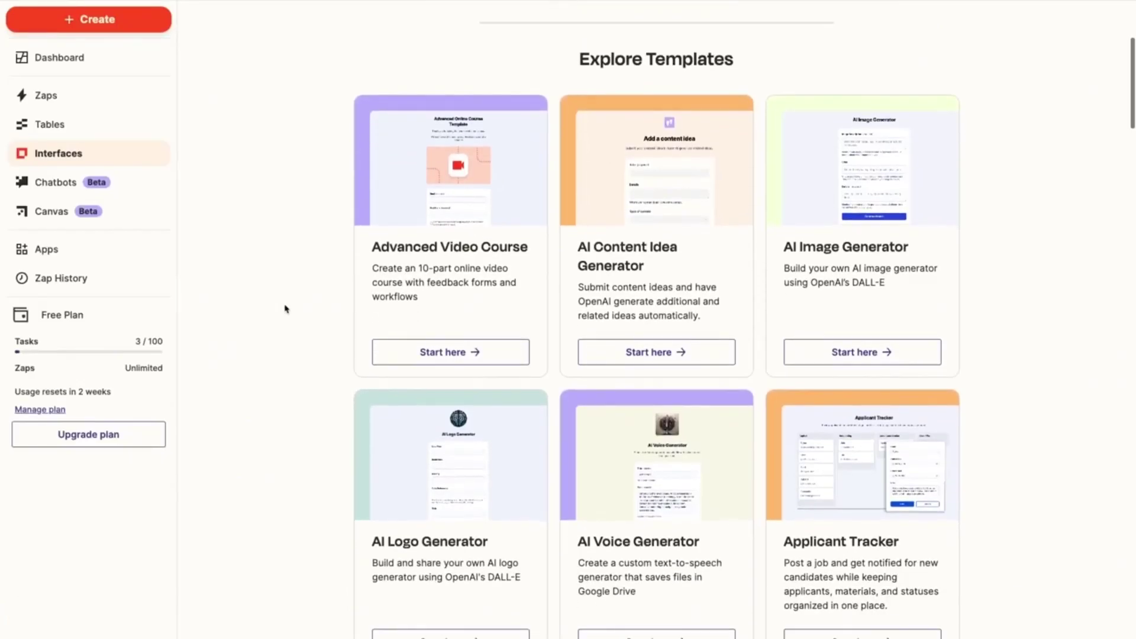
scroll(274, 300, "down", 3)
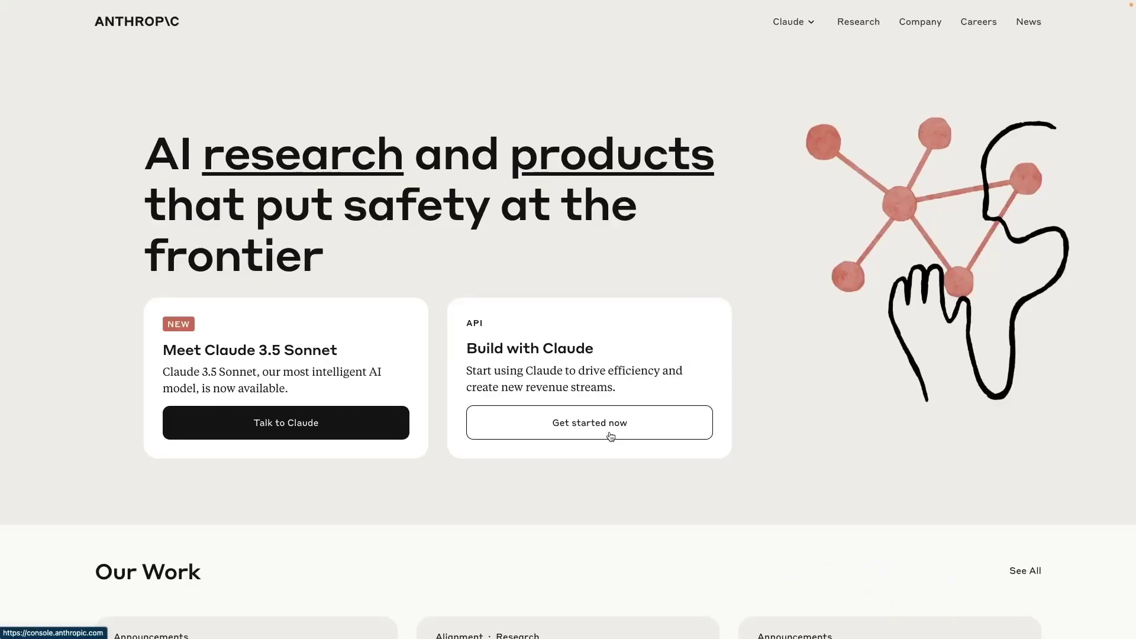
left_click(611, 434)
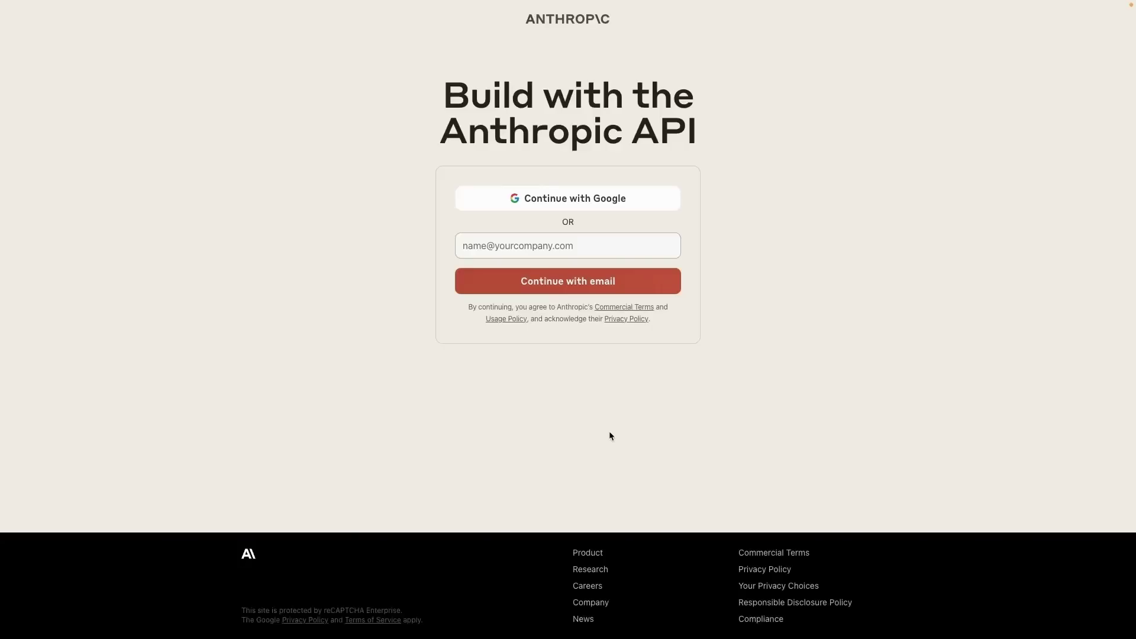
Step: Sign in with a Google account, enter the full name, and accept the terms
left_click(629, 200)
left_click(695, 279)
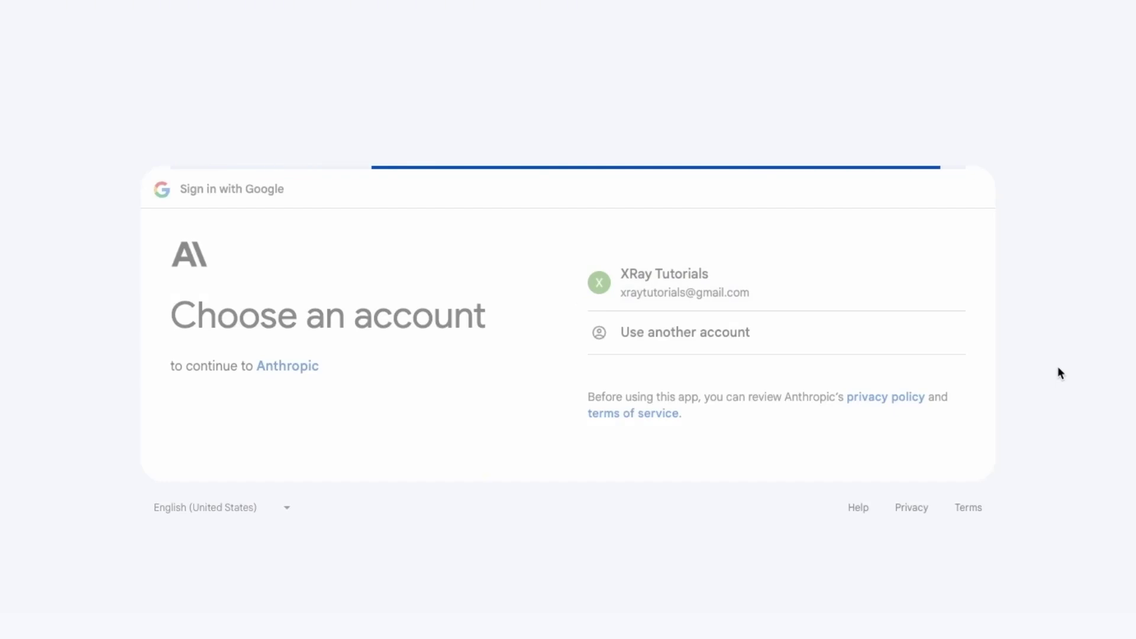
left_click(899, 443)
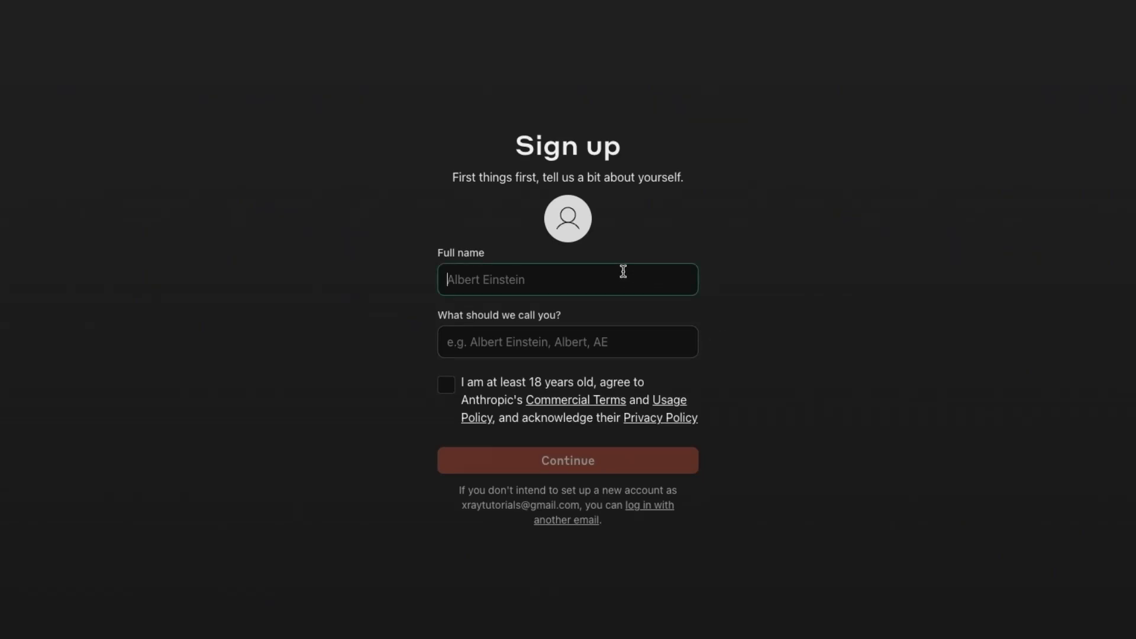
type("XRay Tutorials")
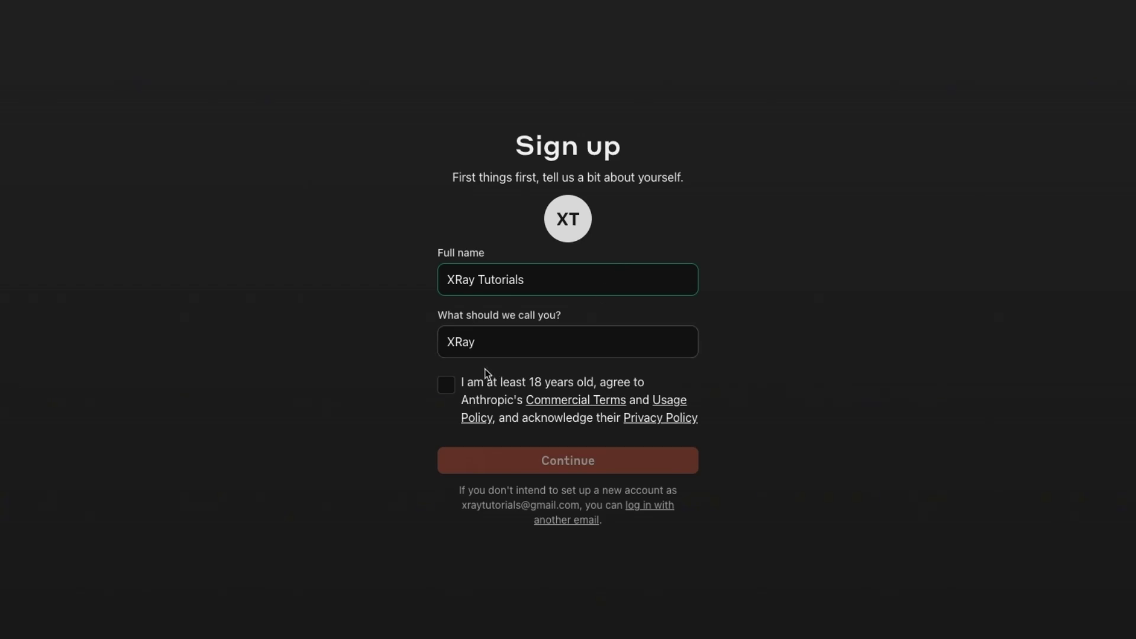
left_click(448, 385)
left_click(634, 472)
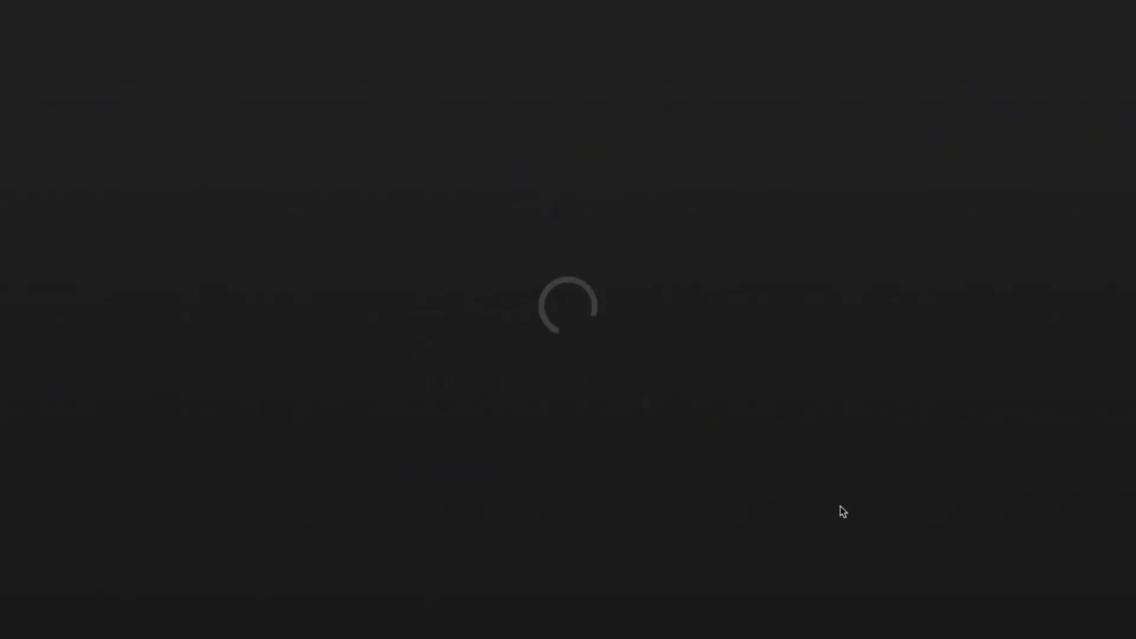
Step: Create the XRay.Tech organization in the Technology industry and go to API keys
left_click(657, 264)
type("XRay.Tech")
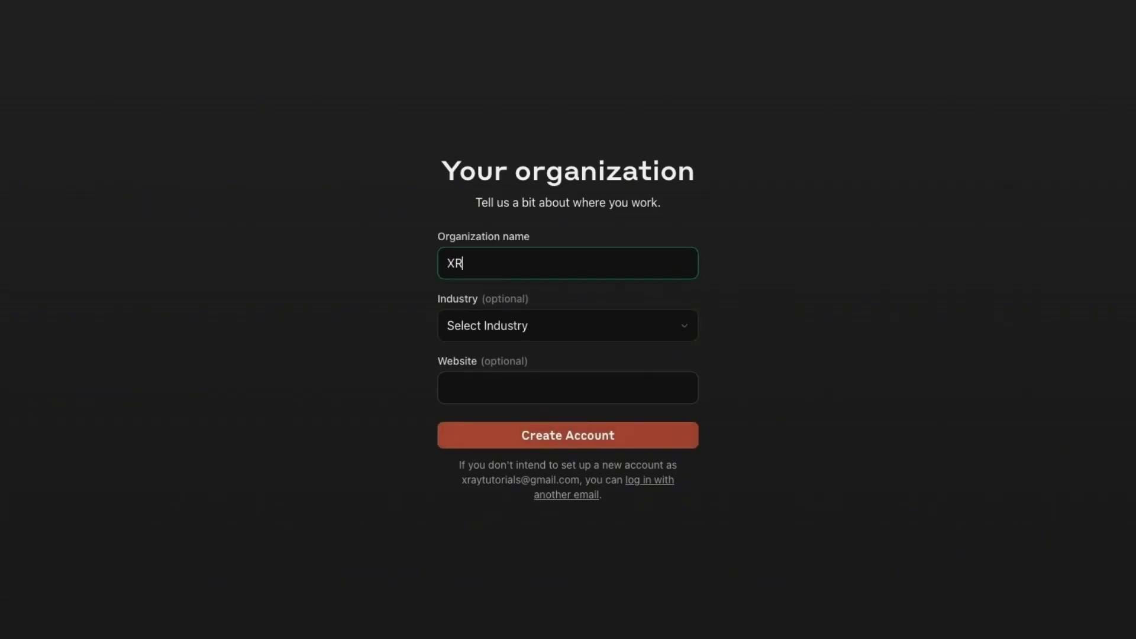
left_click(591, 330)
scroll(577, 482, "down", 5)
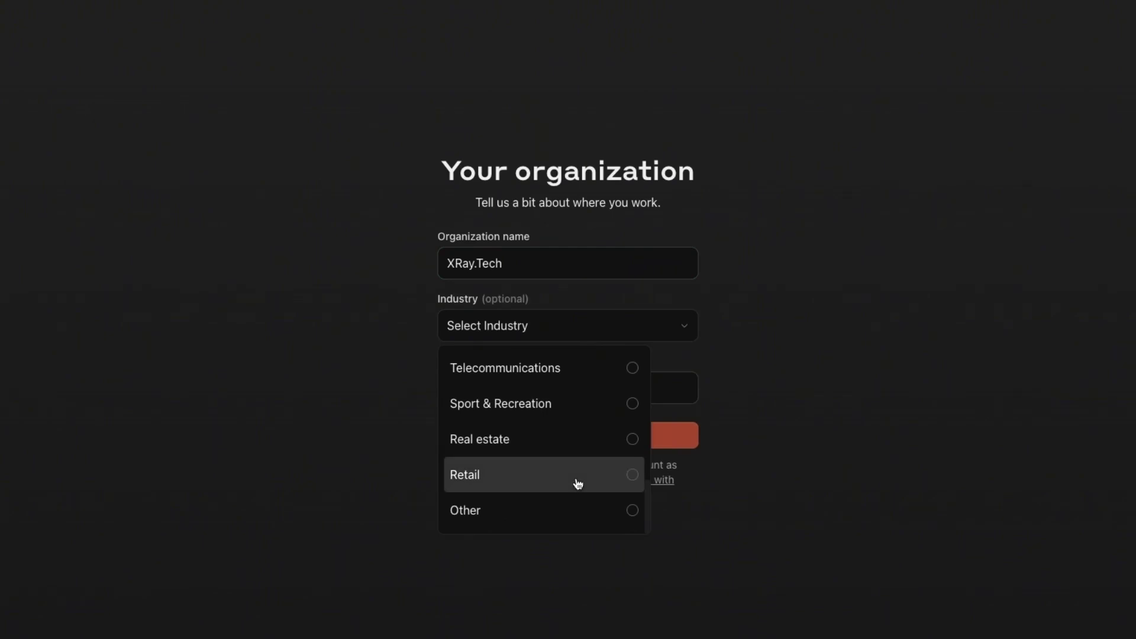
scroll(555, 422, "up", 3)
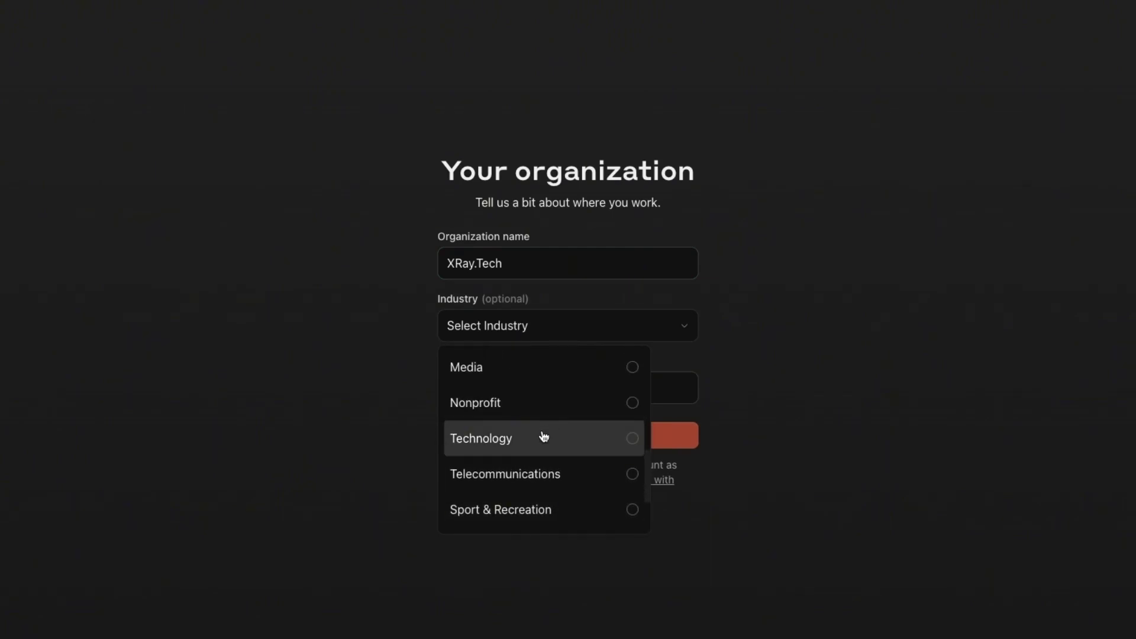
left_click(540, 436)
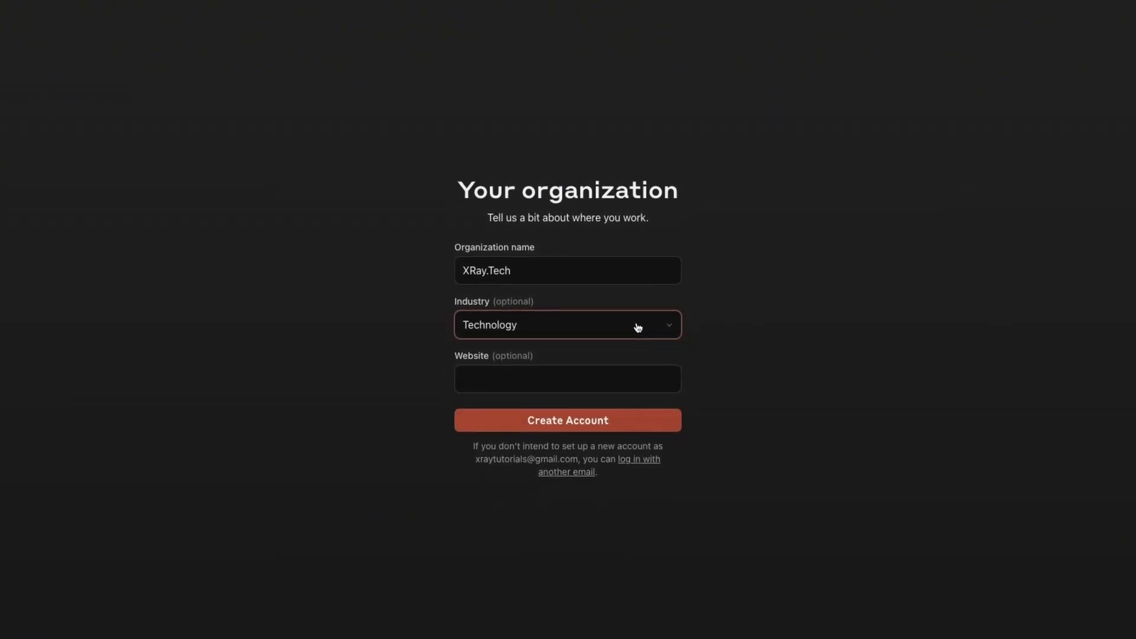
left_click(638, 328)
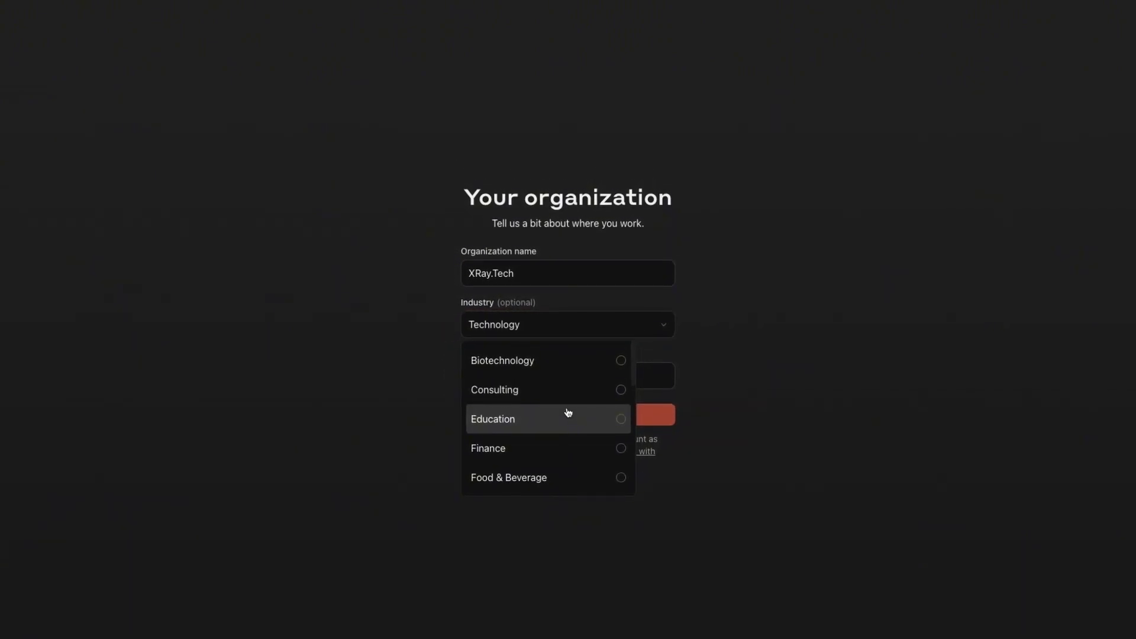
left_click(760, 380)
left_click(652, 417)
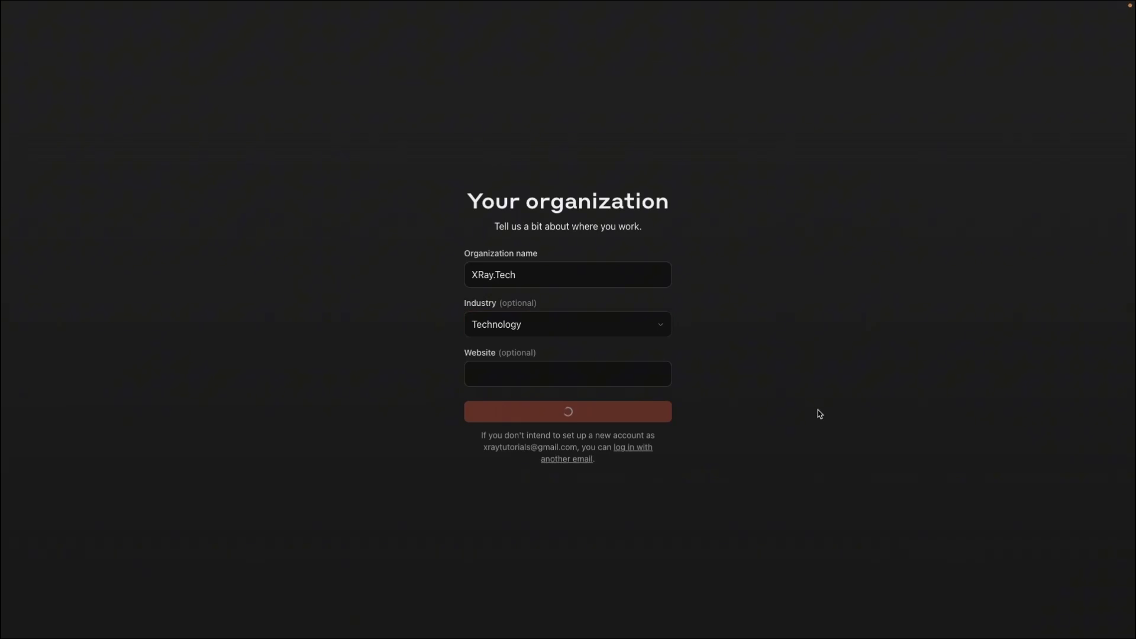
left_click(674, 276)
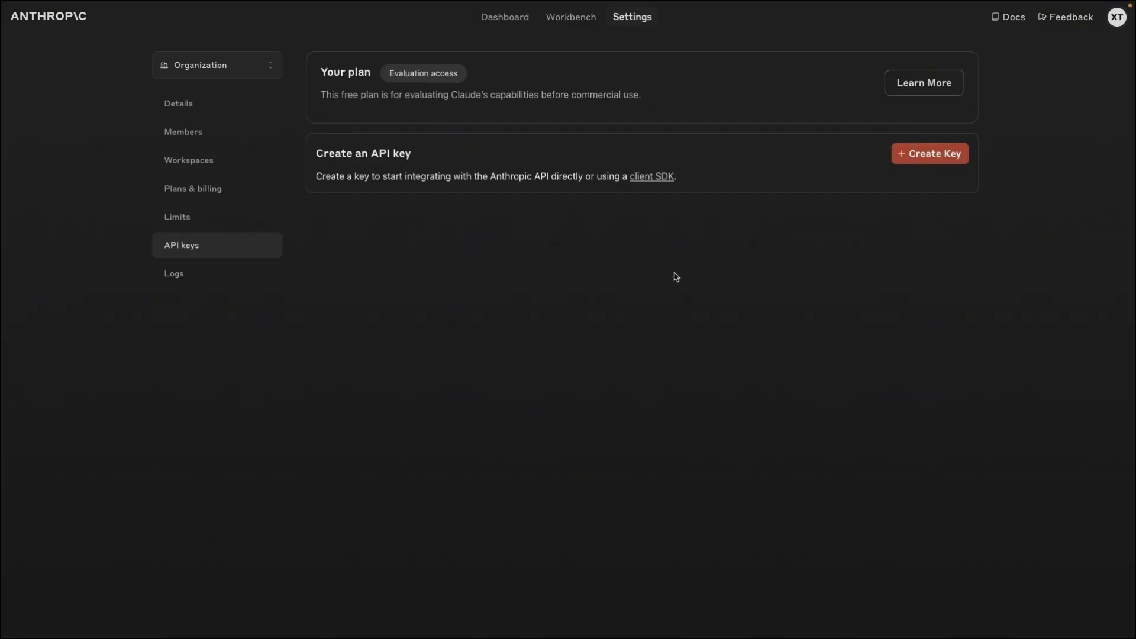
Step: Open Plans & billing and bring up the Account Plans choices
left_click(219, 188)
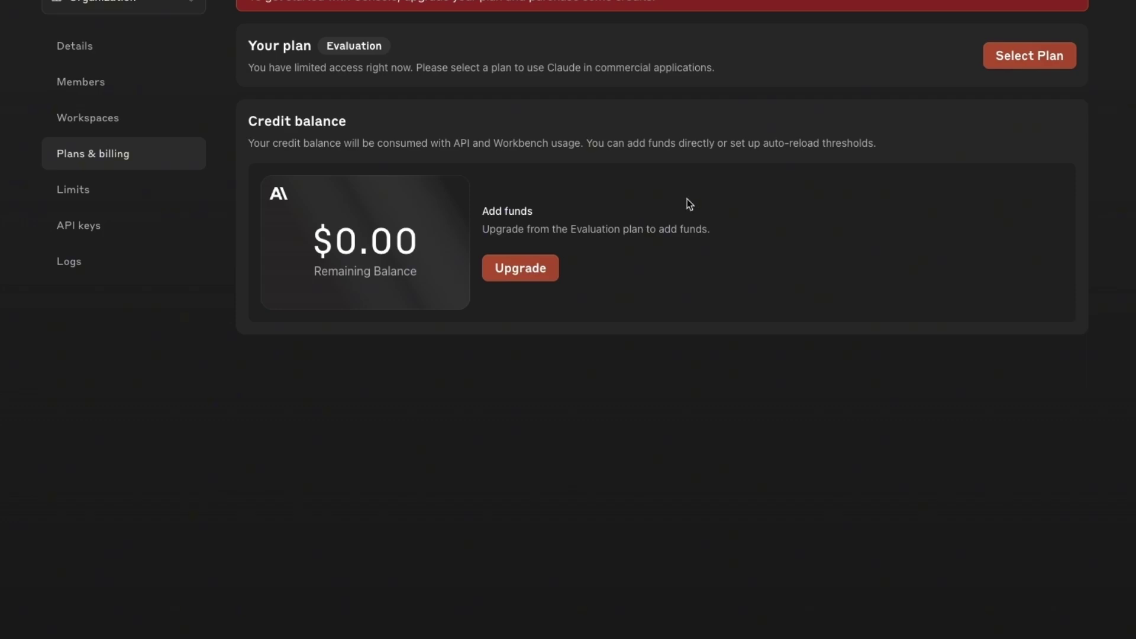
left_click(1013, 54)
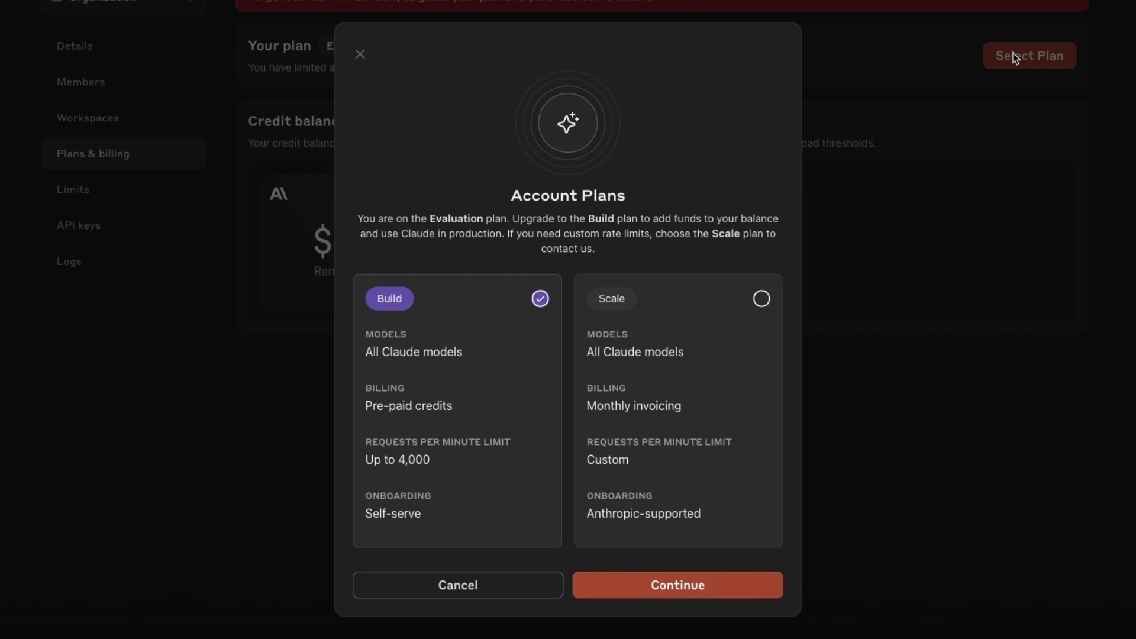
Step: Pick the Build plan instead of Scale and continue with the upgrade
left_click(665, 461)
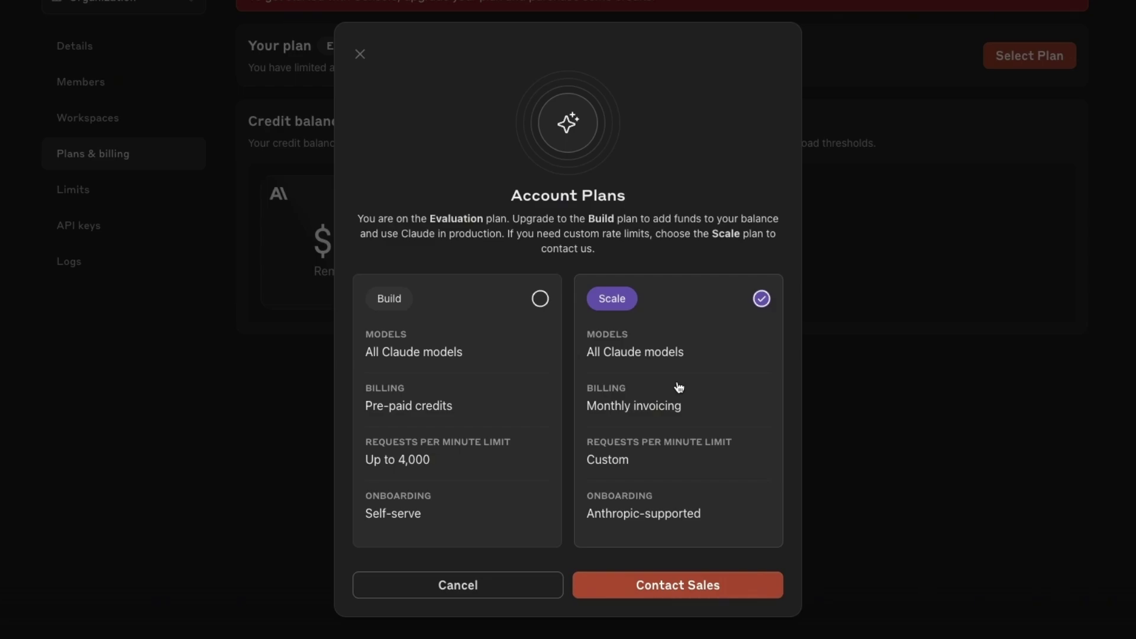
left_click(535, 450)
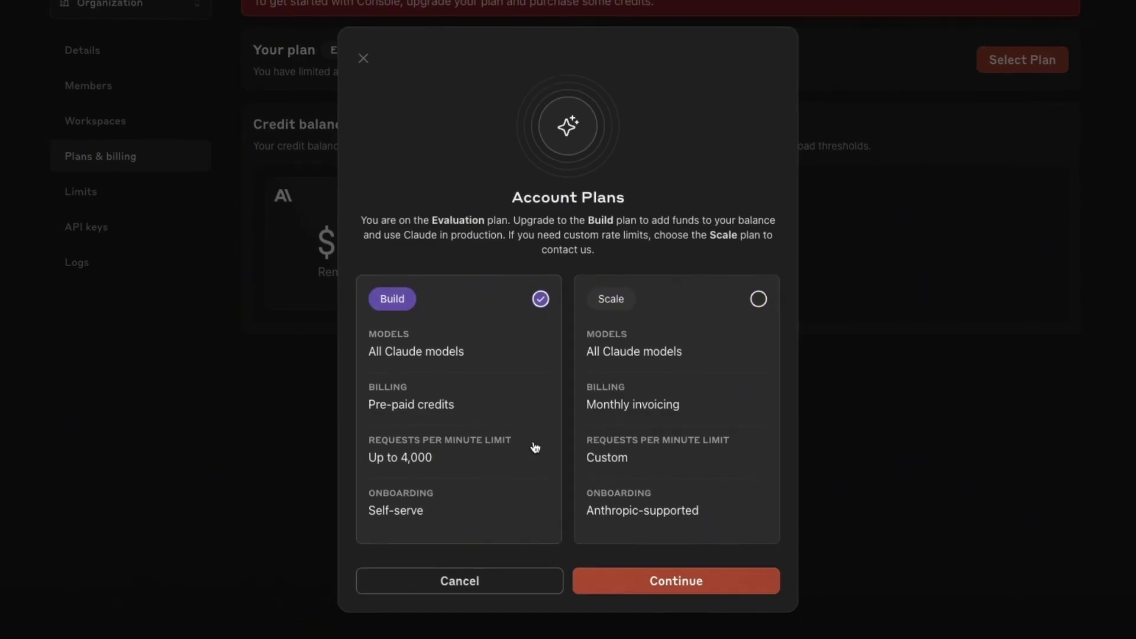
left_click(663, 584)
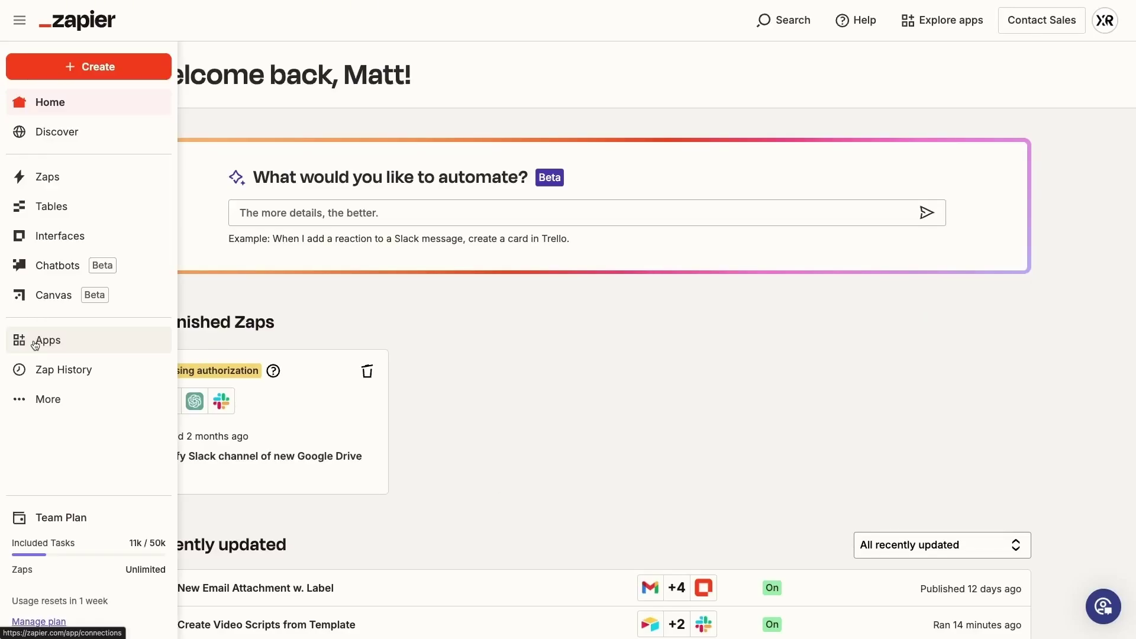
Step: Start a new Anthropic (Claude) connection from Apps and follow its link to the Anthropic console
left_click(34, 342)
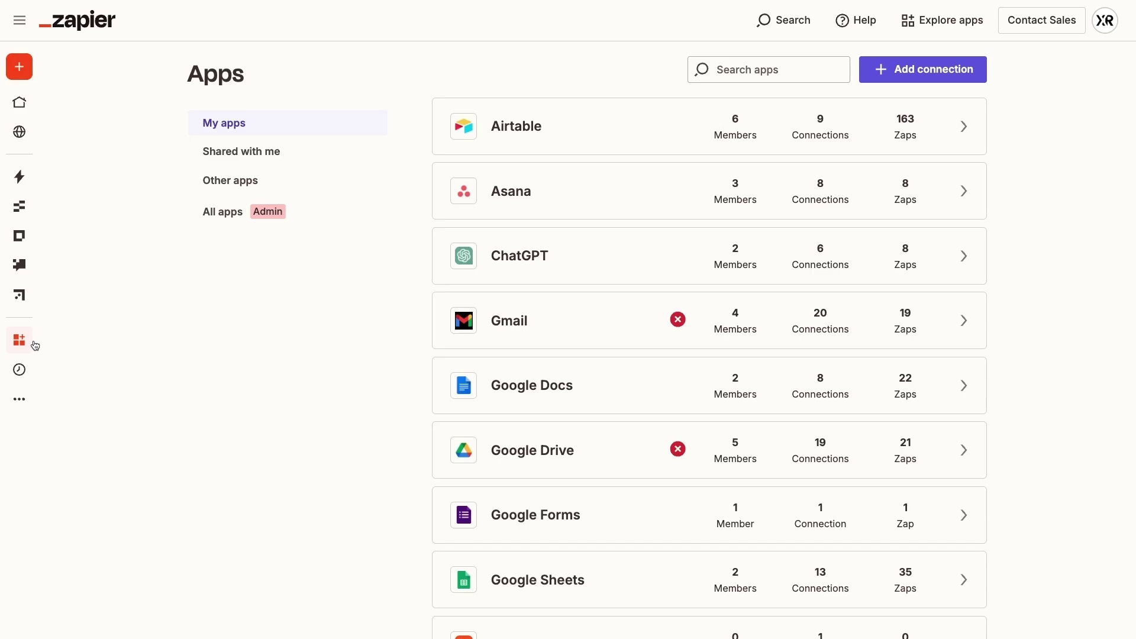
left_click(897, 79)
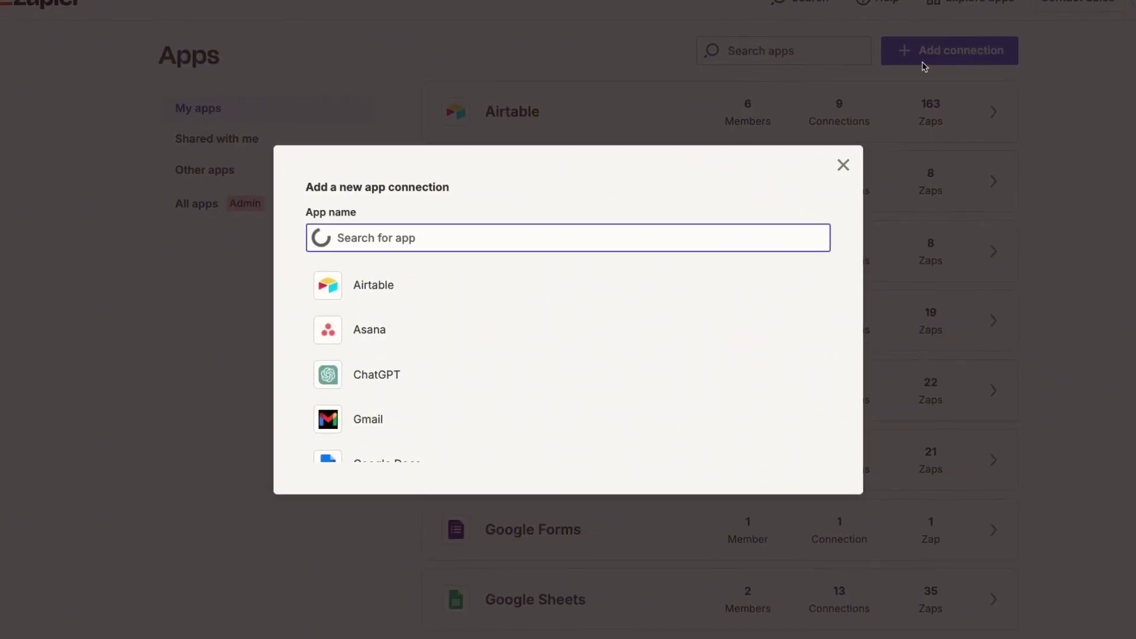
type("anthro")
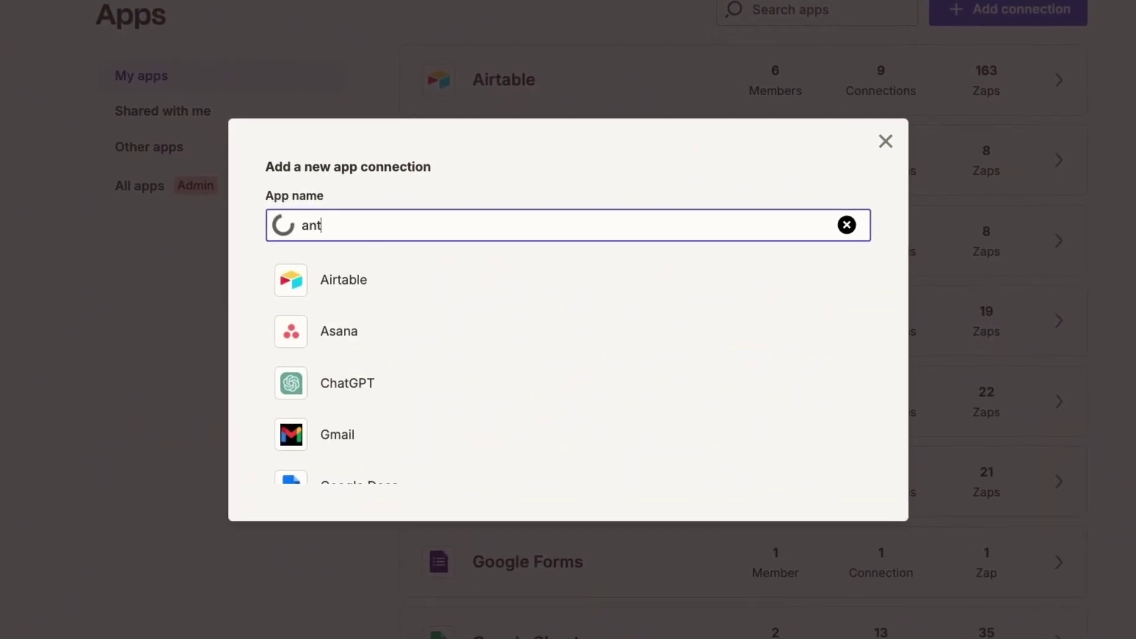
type("pic")
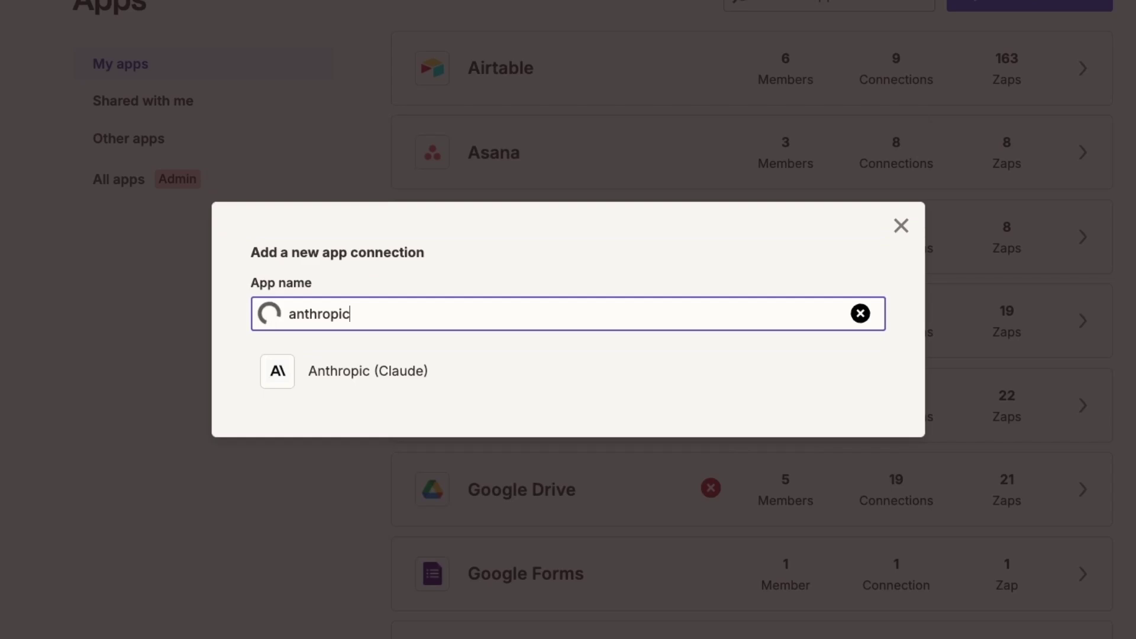
left_click(562, 377)
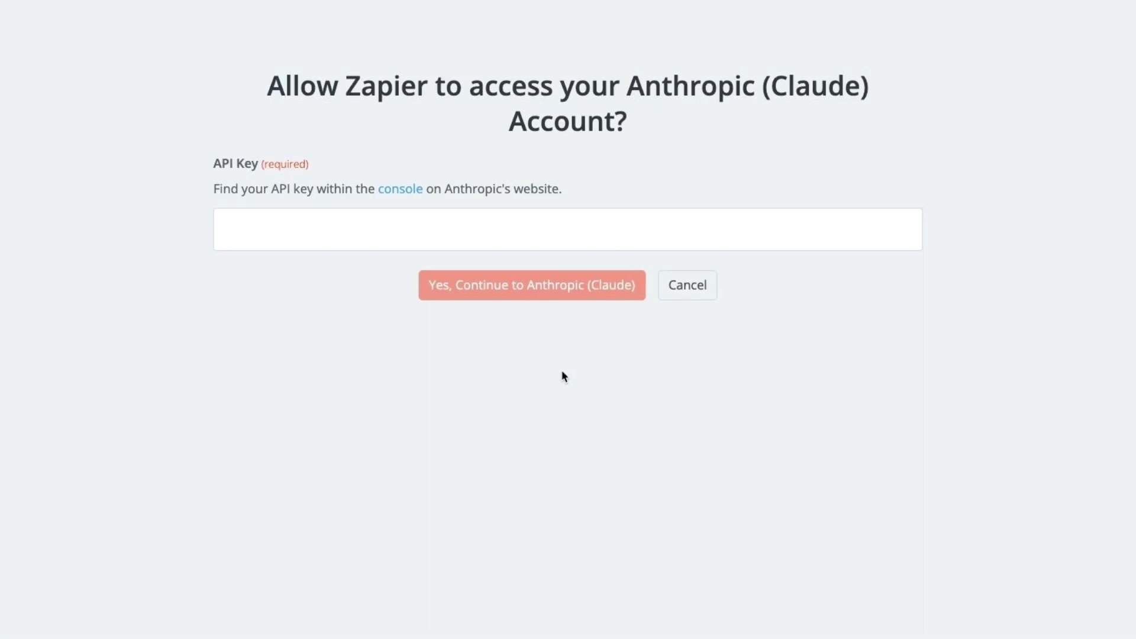
left_click(399, 197)
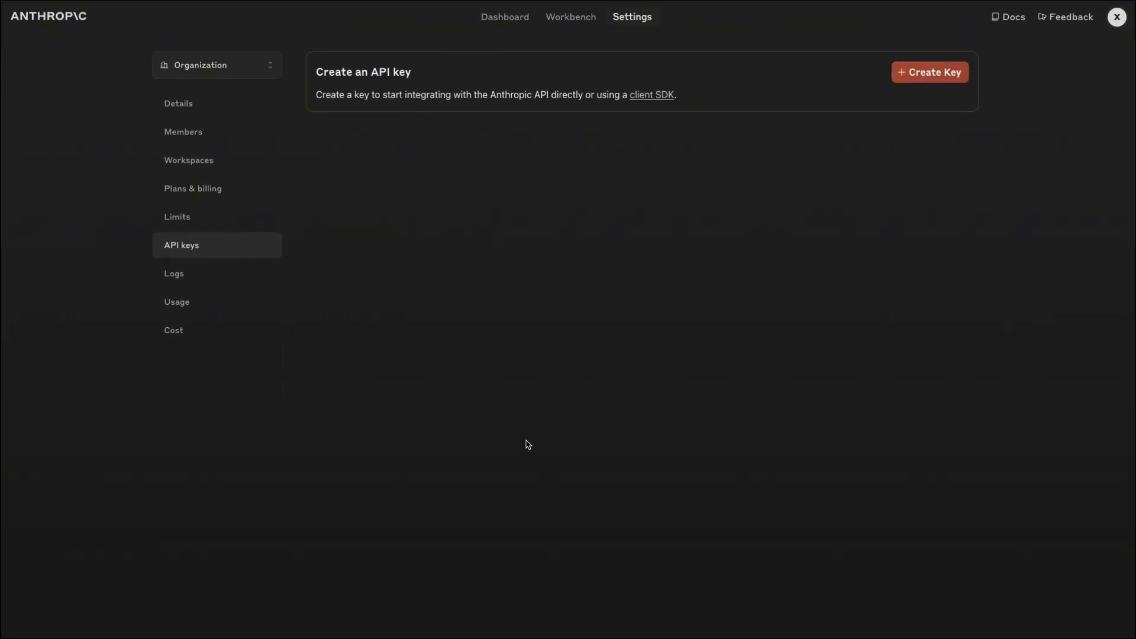
Step: Create an API key named 'zapier' in the Default workspace and copy it for Zapier
left_click(930, 76)
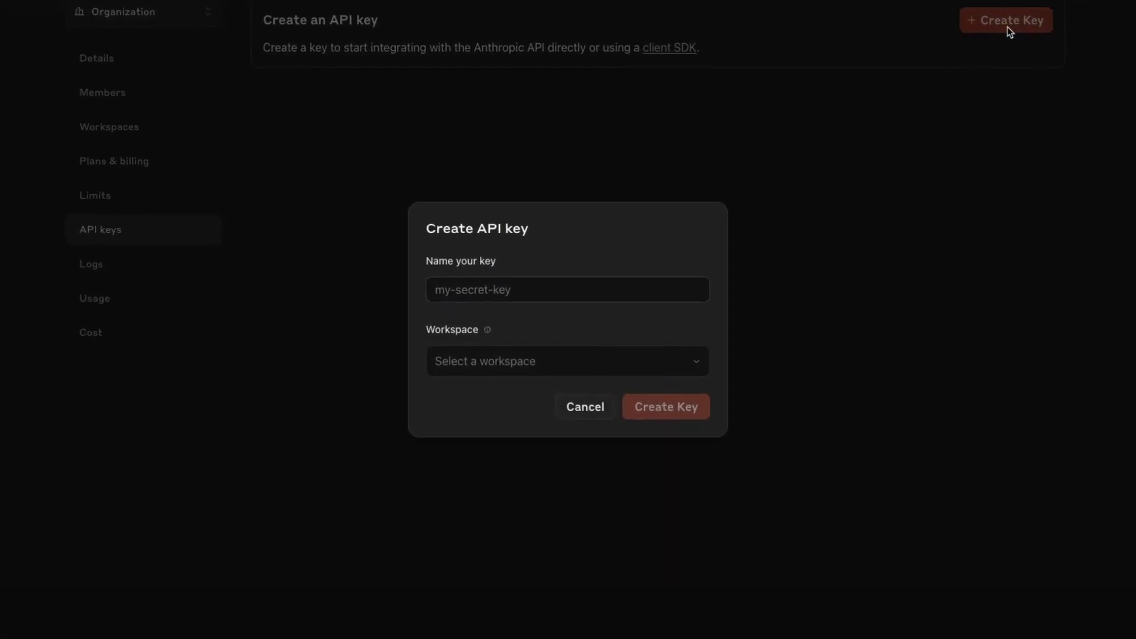
left_click(555, 289)
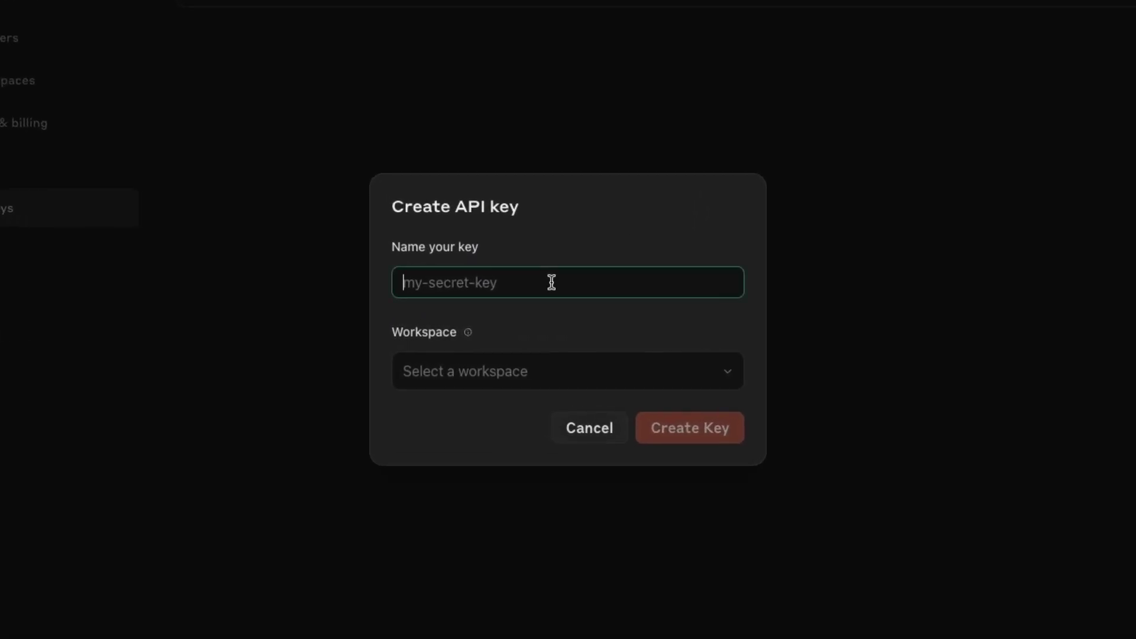
type("zapi")
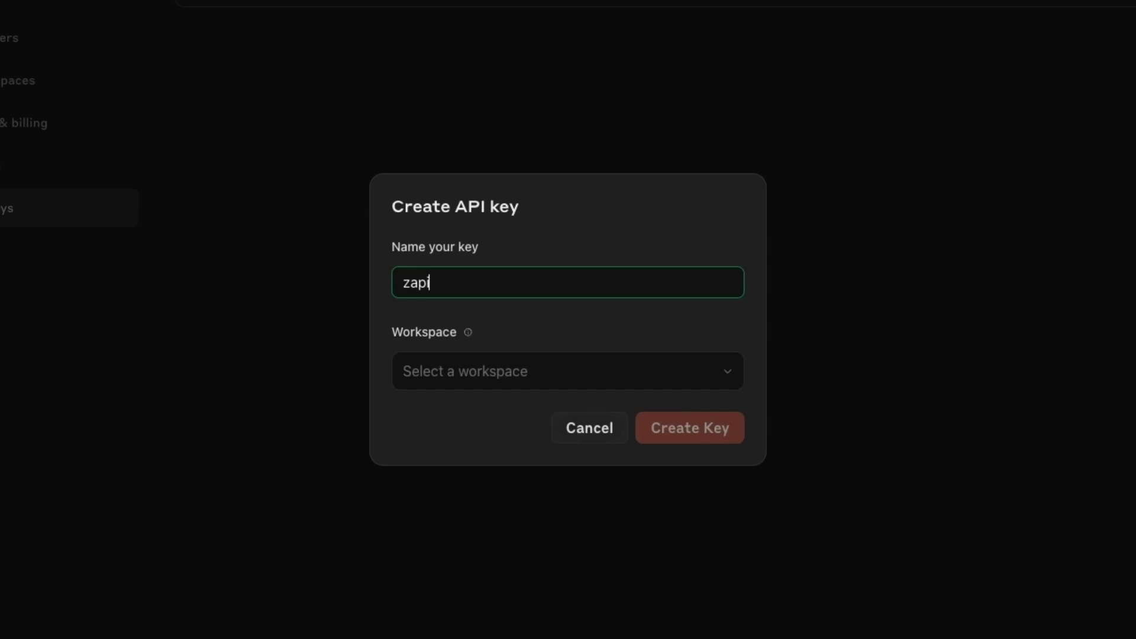
type("er")
left_click(513, 380)
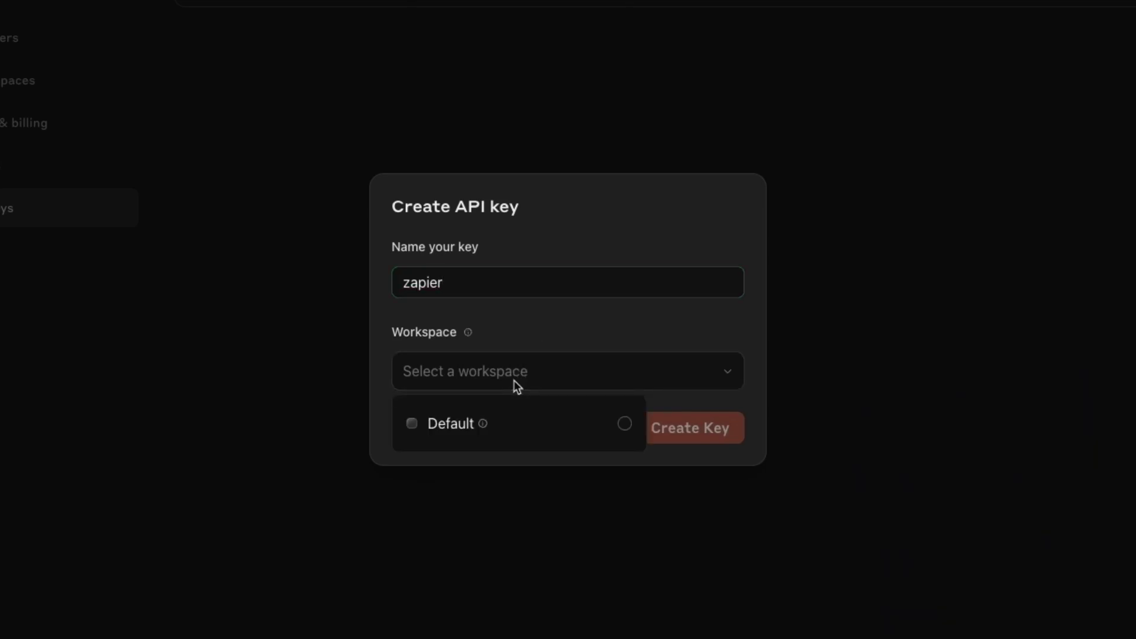
left_click(537, 430)
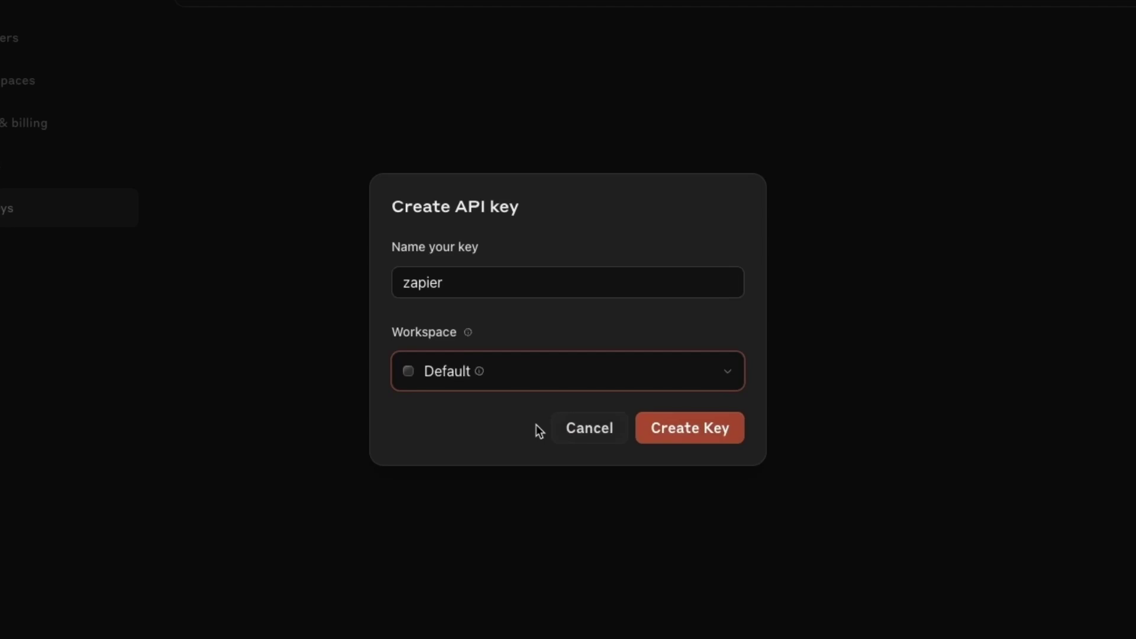
left_click(699, 446)
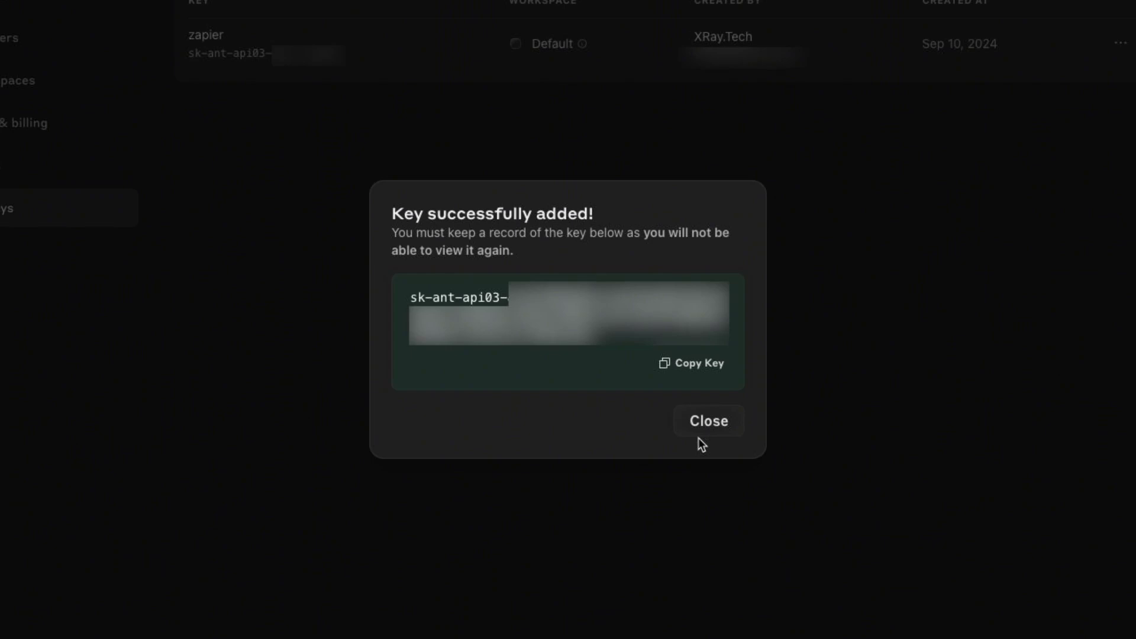
left_click(703, 362)
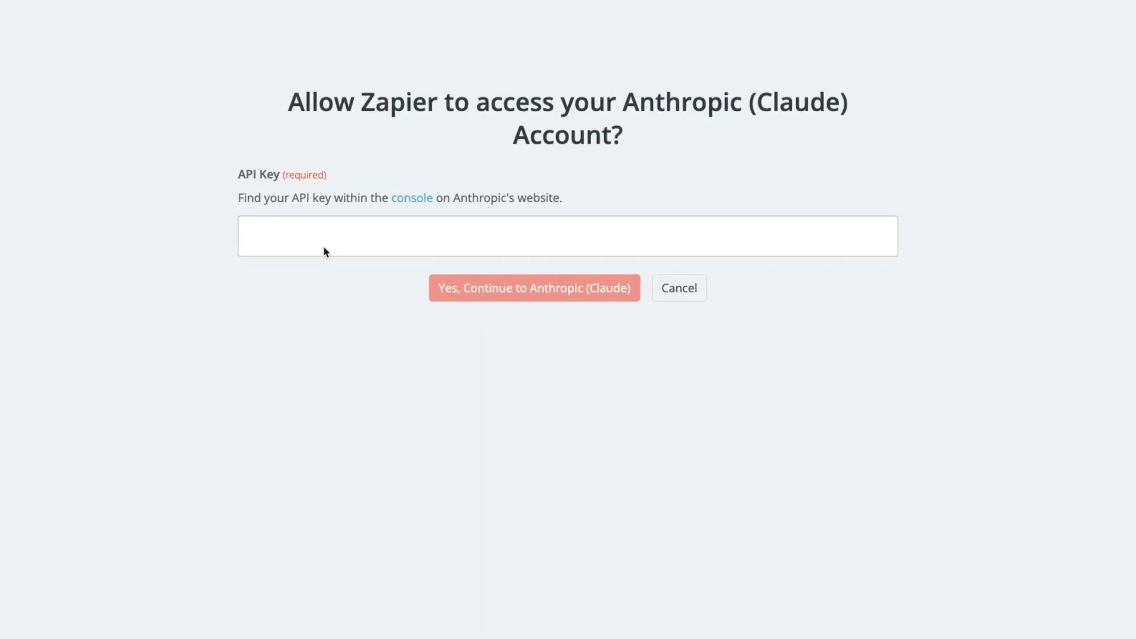
left_click(323, 248)
Step: Paste the copied API key and confirm the Anthropic (Claude) connection
key("ctrl+v")
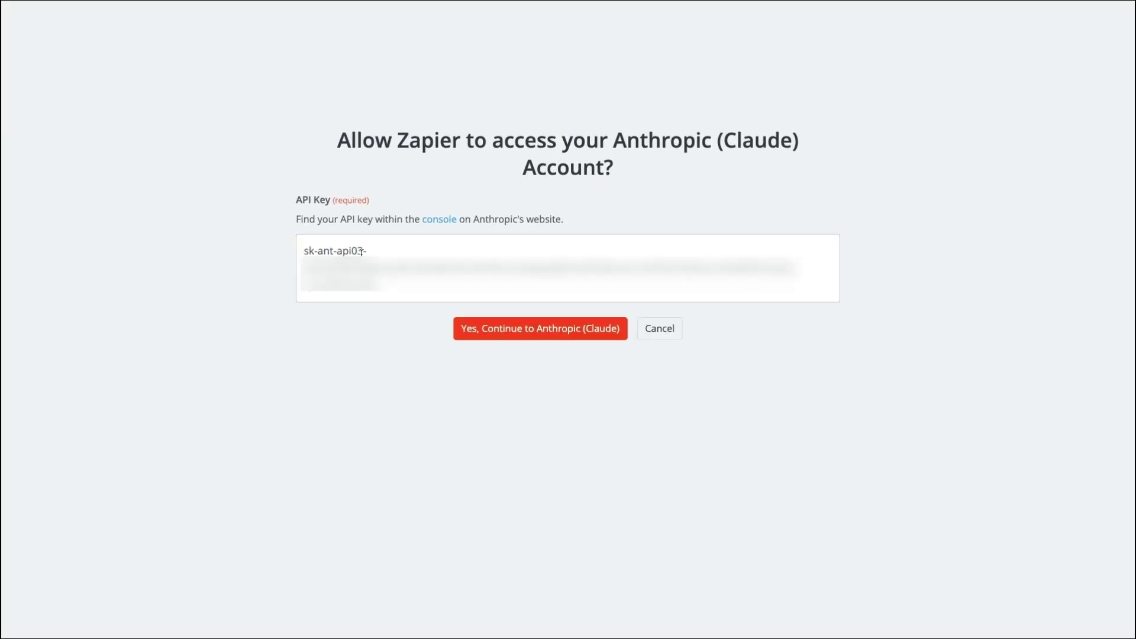
left_click(536, 330)
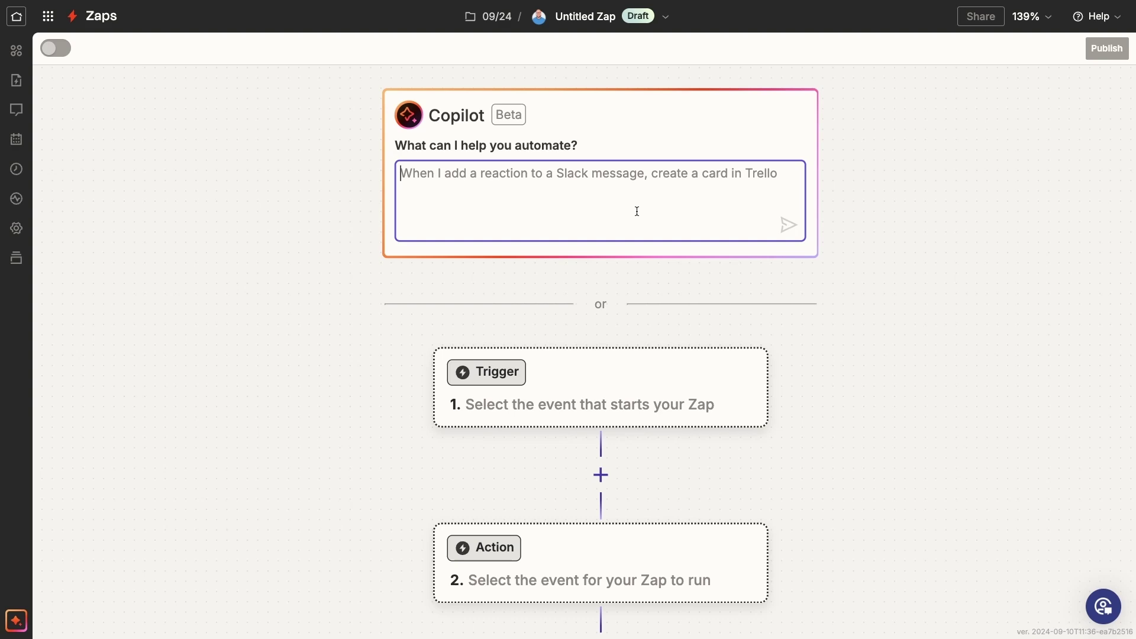
Step: Choose Gmail as the trigger app for the new Zap
left_click(659, 388)
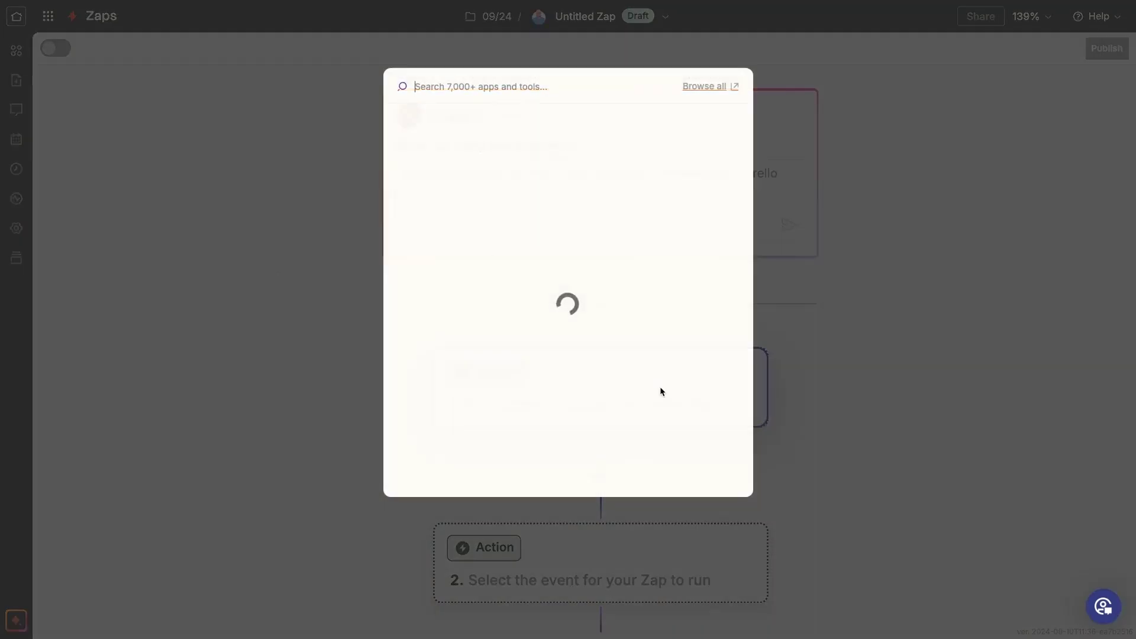
type("gmail")
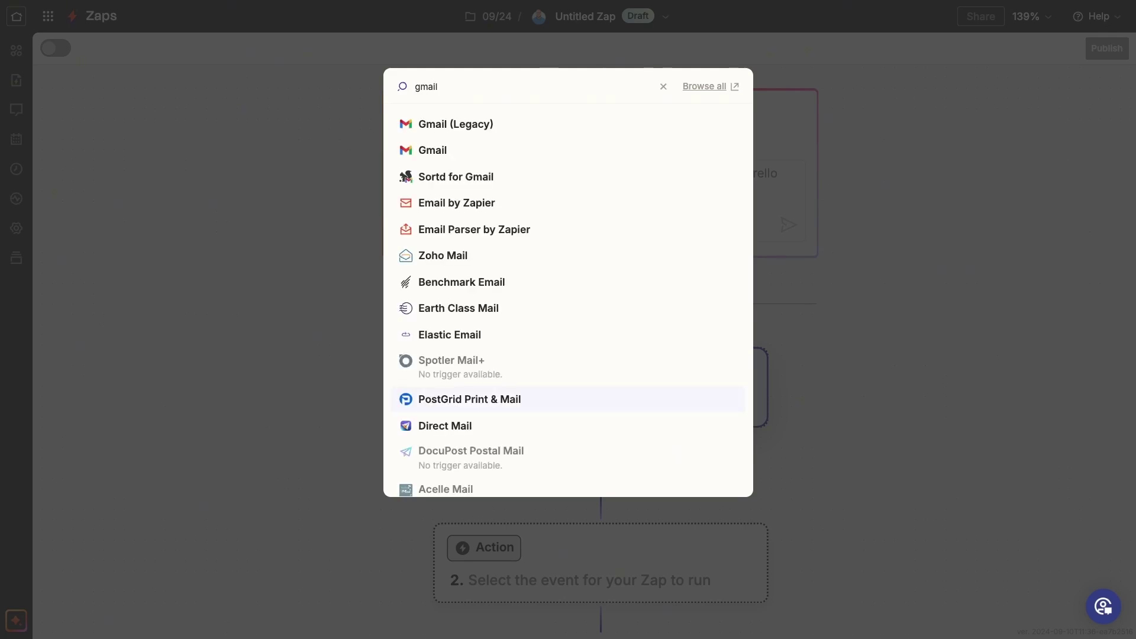
left_click(493, 149)
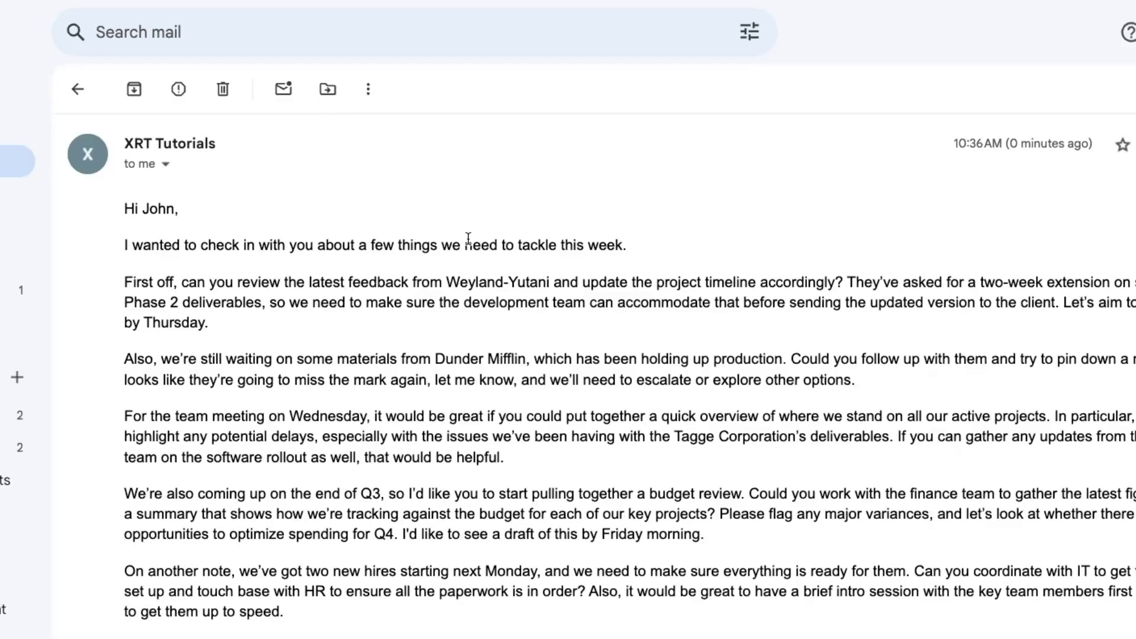
Step: Label the open email with a newly created 'Summarize with Claude' label
left_click(382, 96)
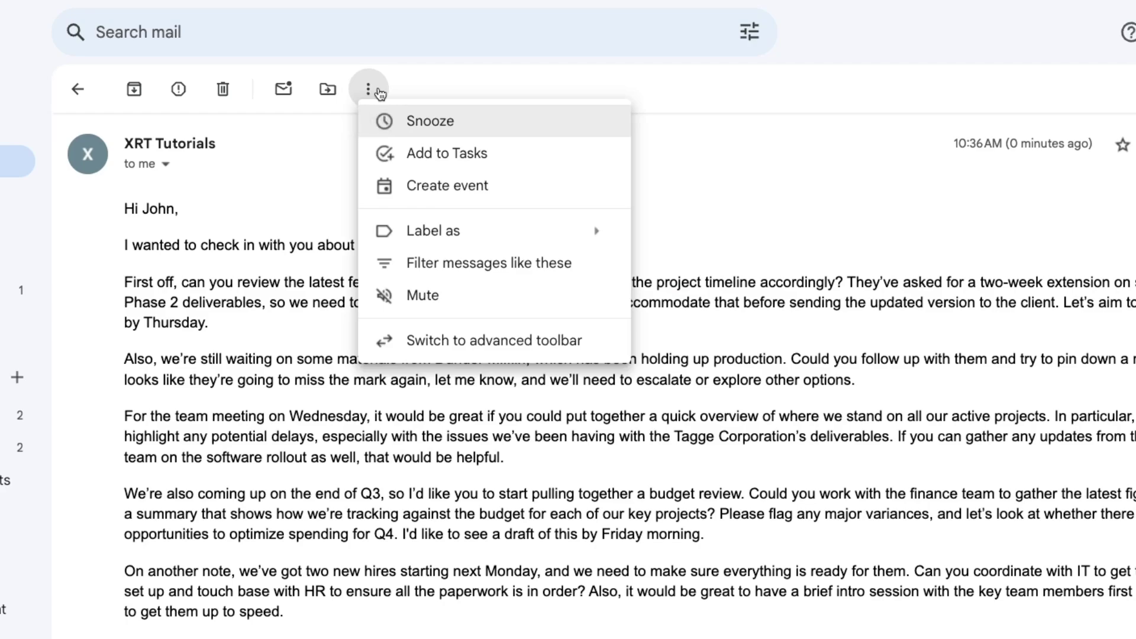
mouse_move(526, 224)
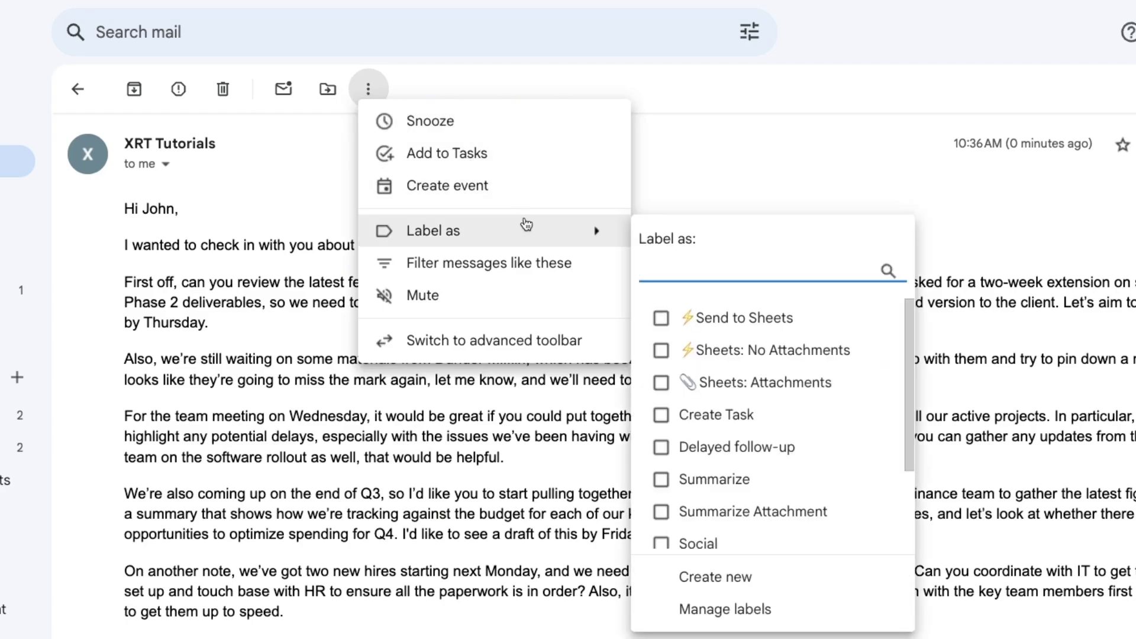
type("Summarize with Clauide")
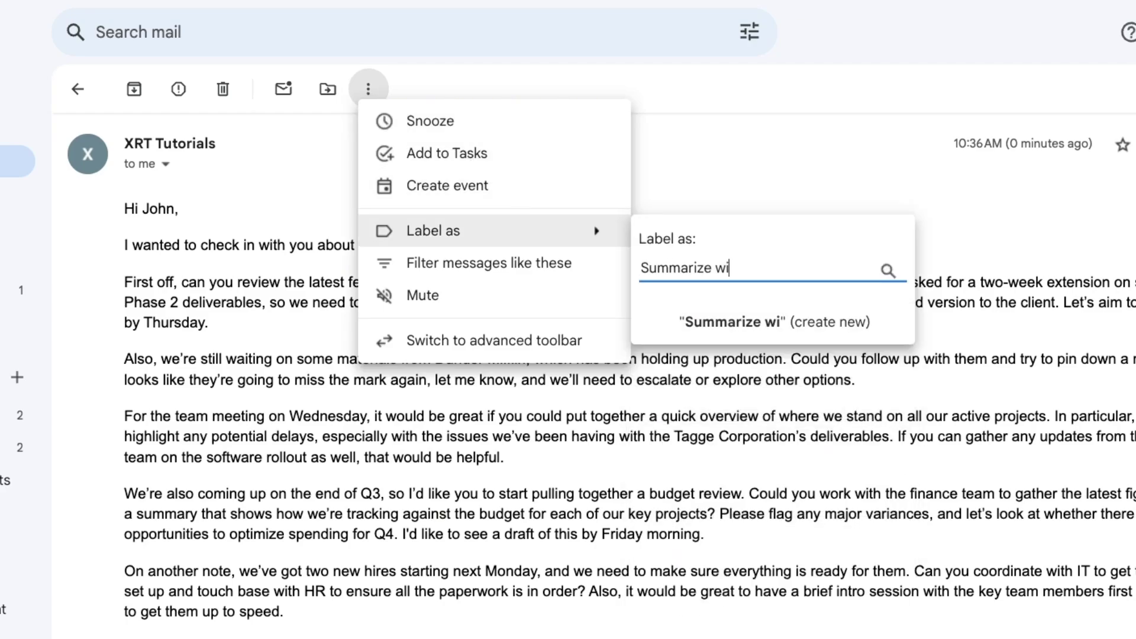
key("BackSpace")
key("BackSpace")
key("BackSpace")
type("de")
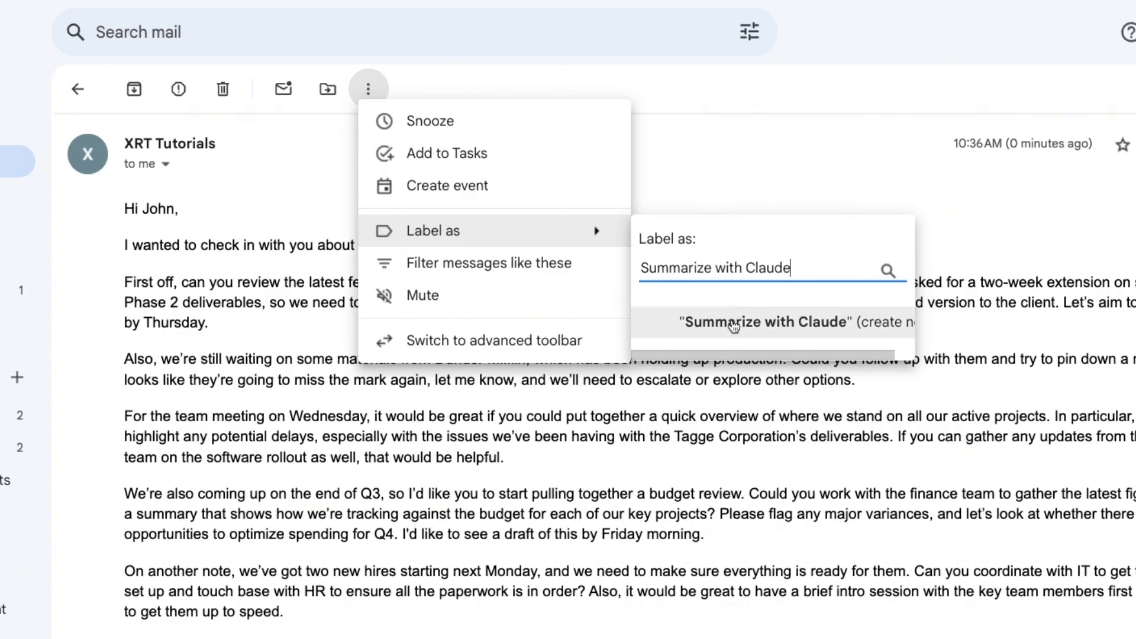
left_click(733, 326)
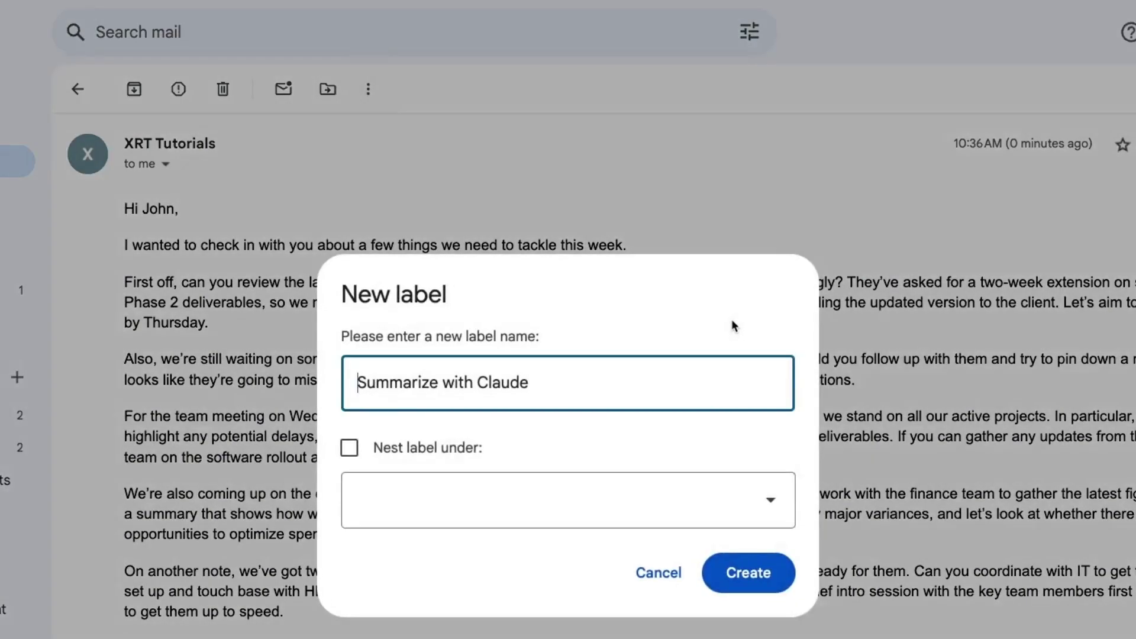
left_click(748, 573)
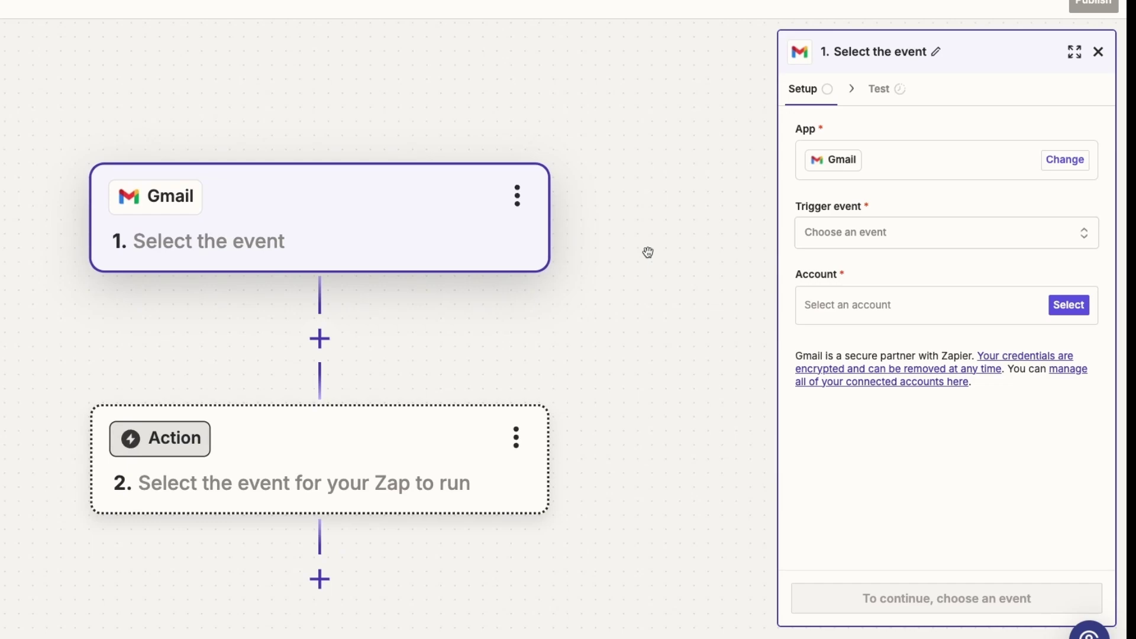
Step: Set the trigger event to New Labeled Email with the first Gmail account, and continue
left_click(919, 241)
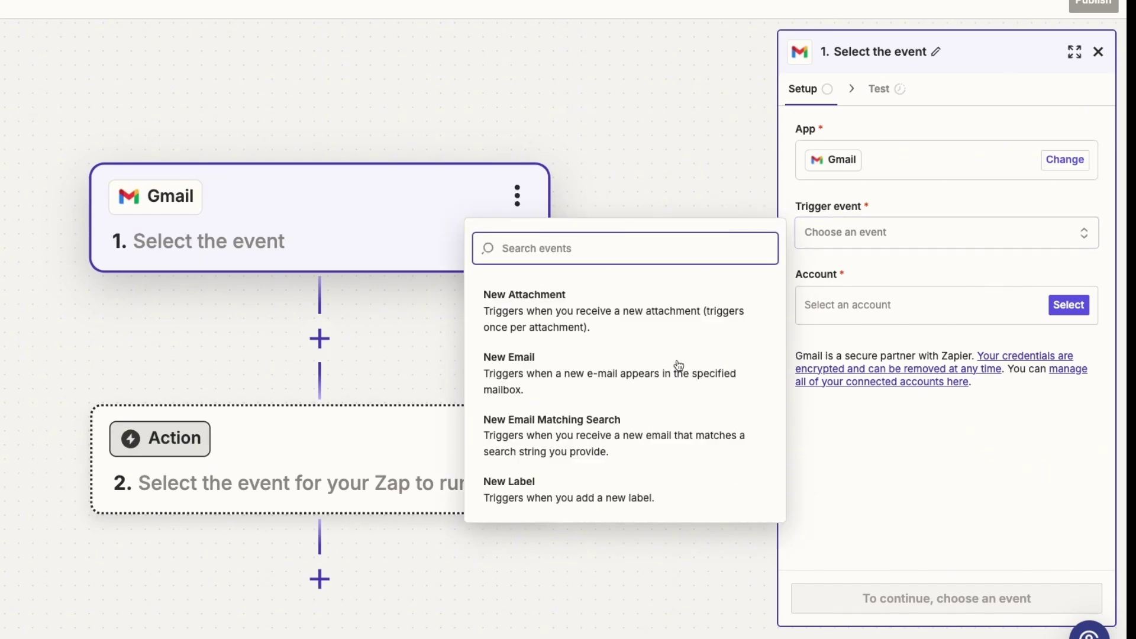
scroll(661, 377, "down", 3)
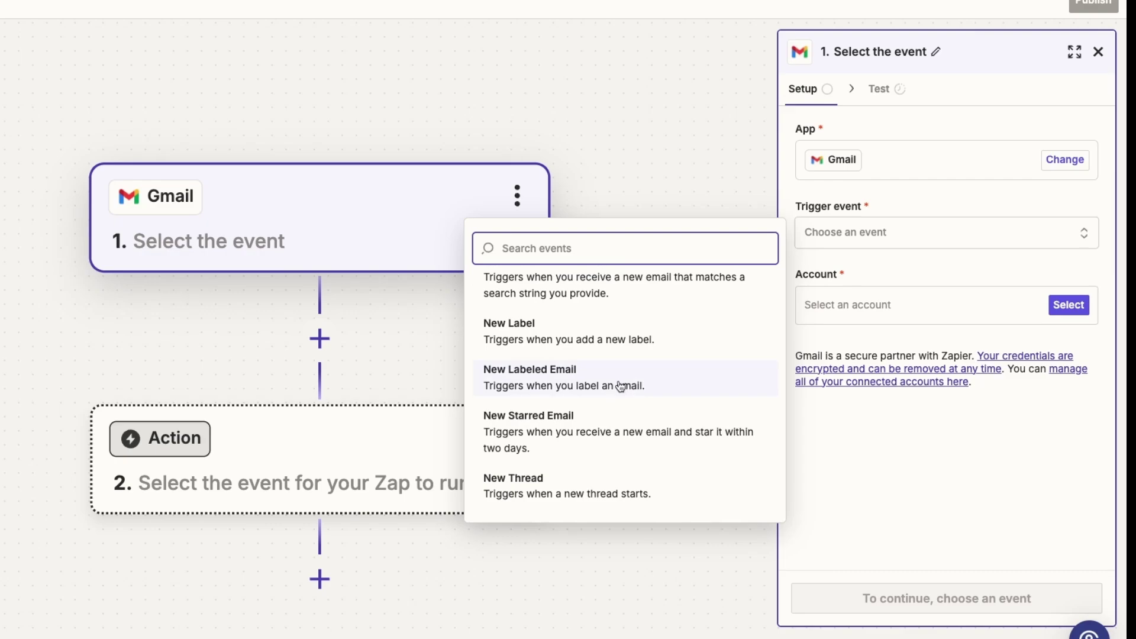
left_click(620, 383)
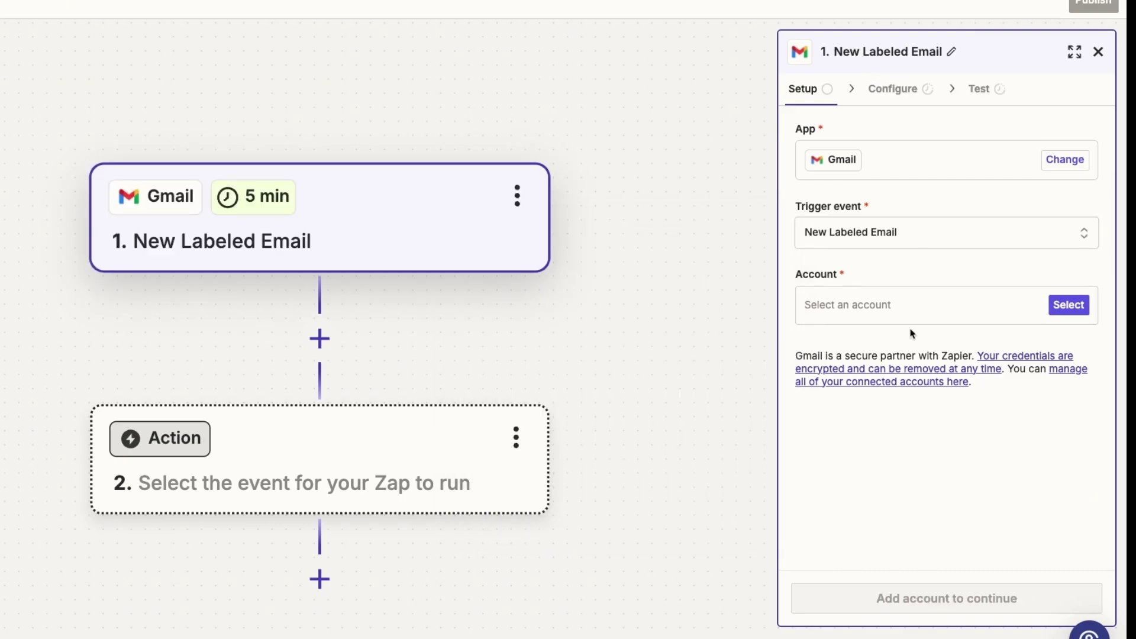
left_click(1062, 307)
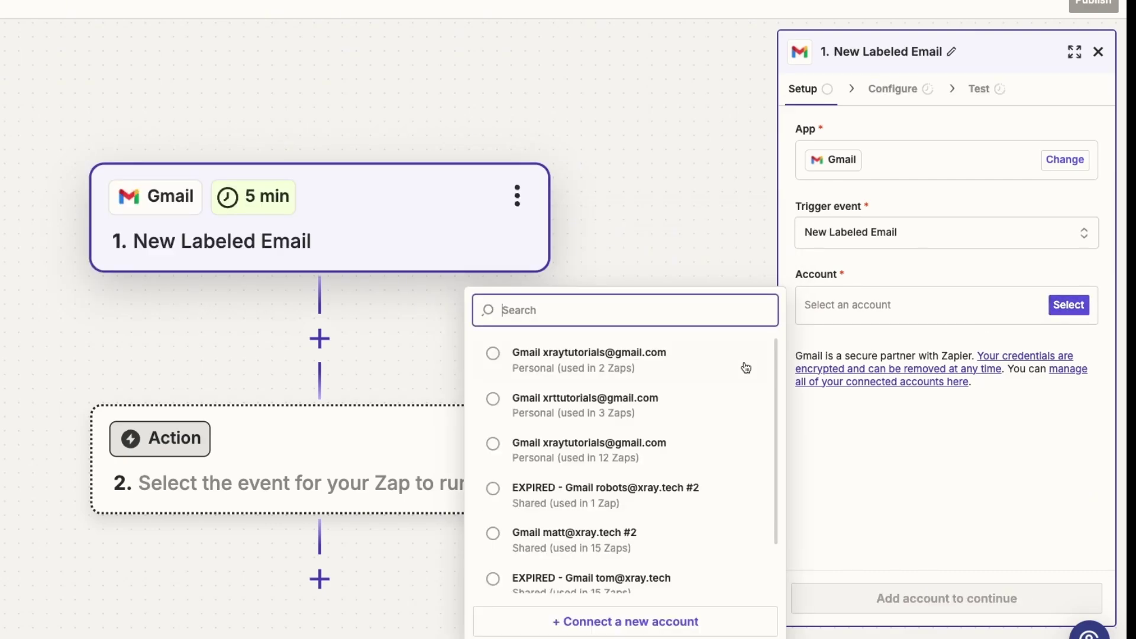
left_click(715, 367)
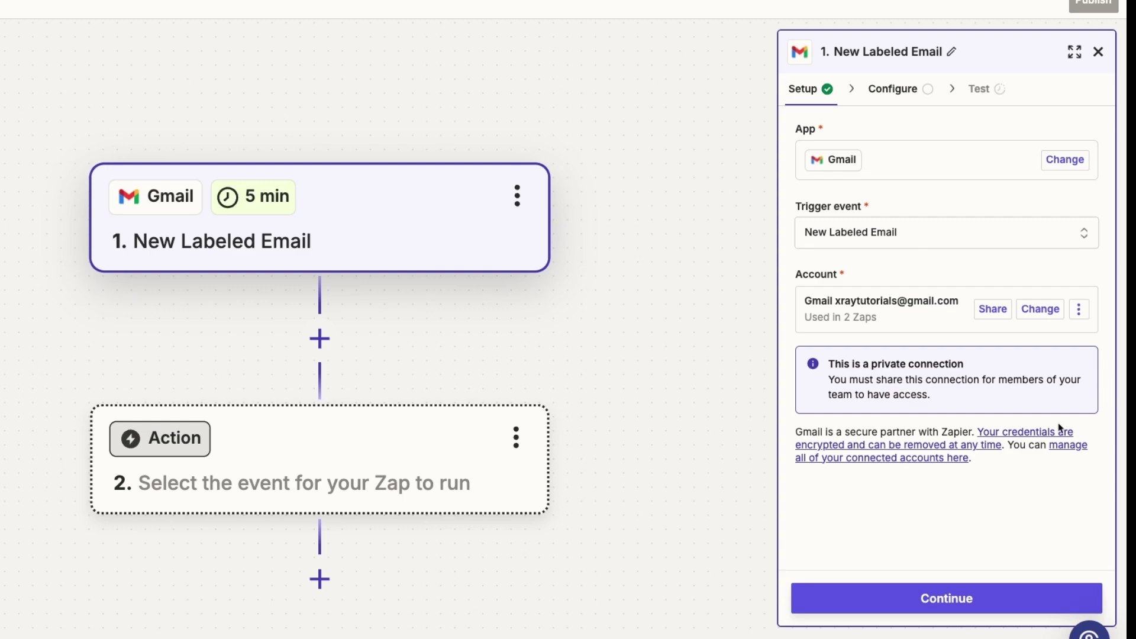
left_click(976, 595)
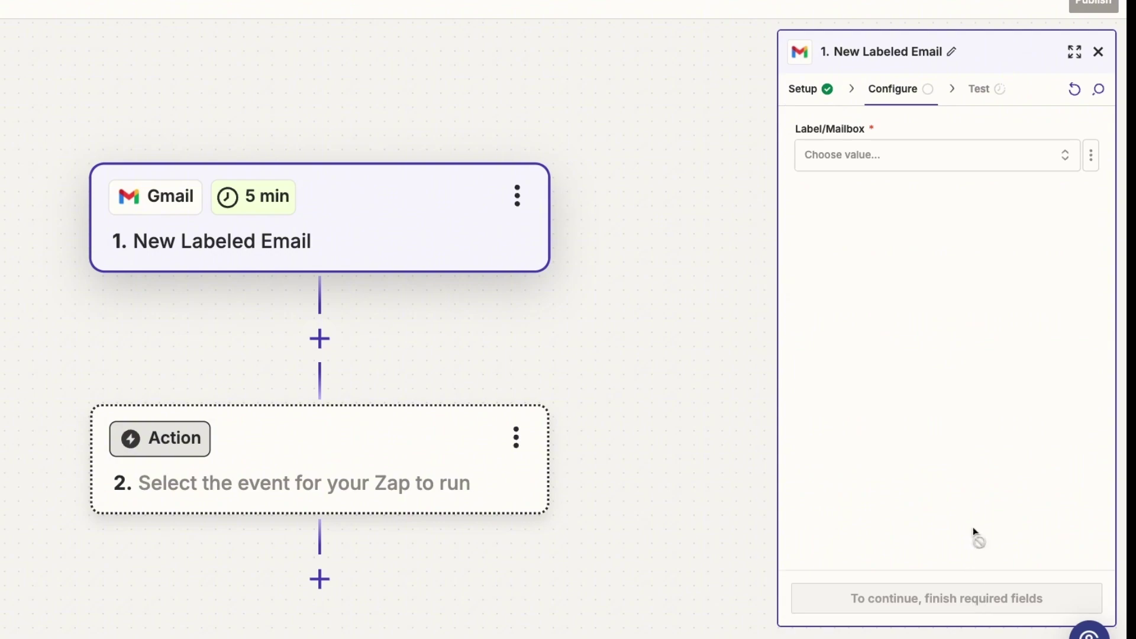
Step: Set Label/Mailbox to 'Summarize with Claude' and run the trigger test
left_click(996, 173)
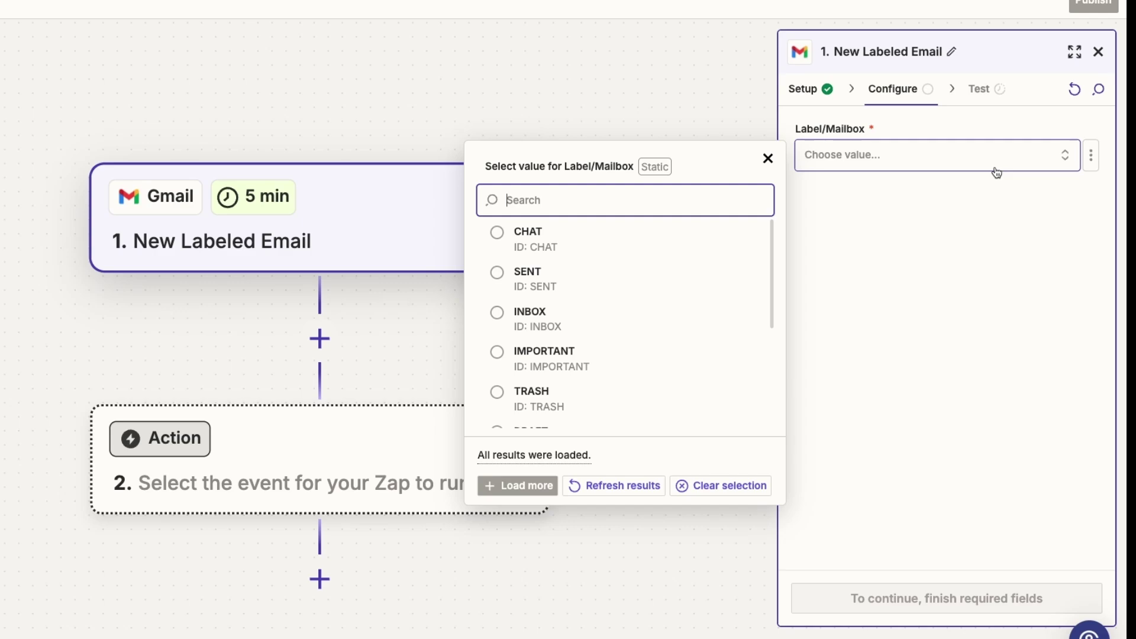
type("claud")
left_click(654, 230)
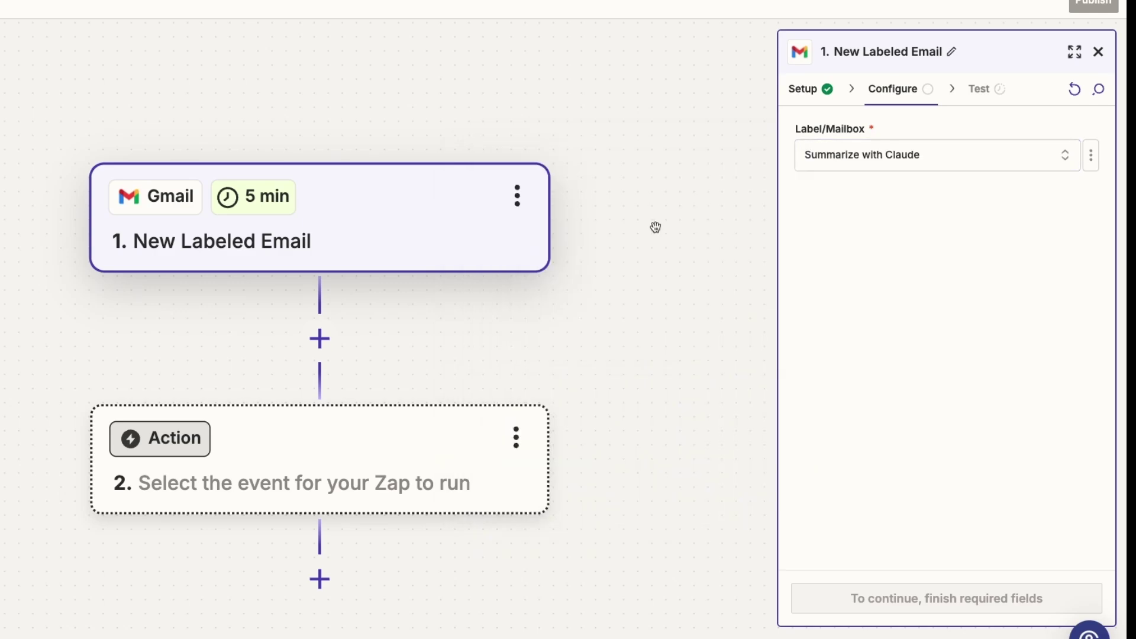
left_click(991, 598)
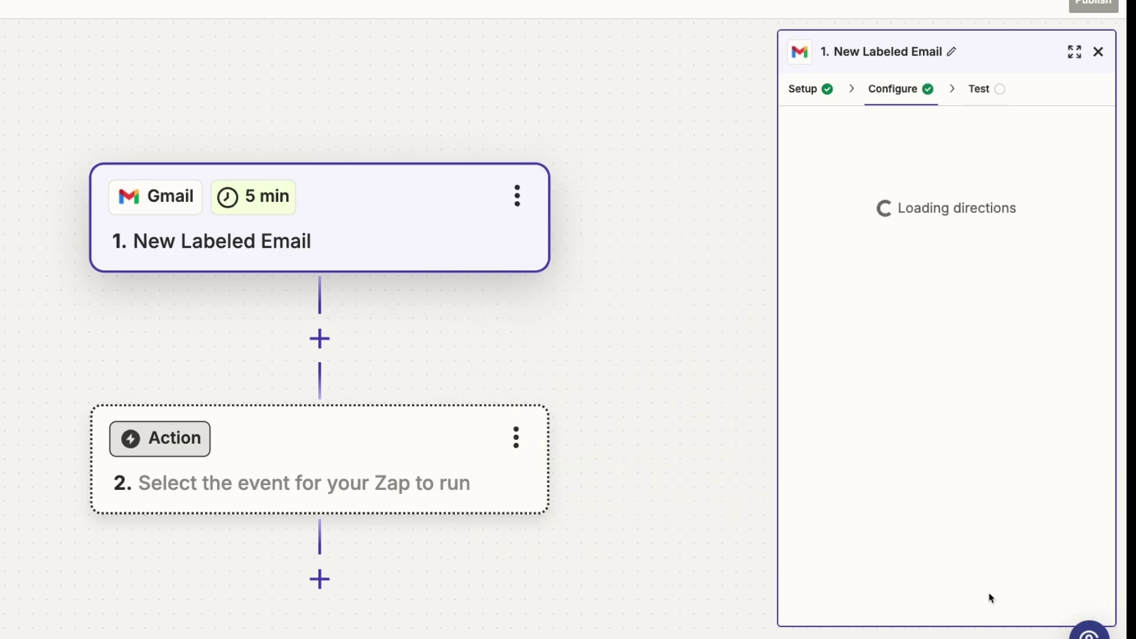
left_click(991, 597)
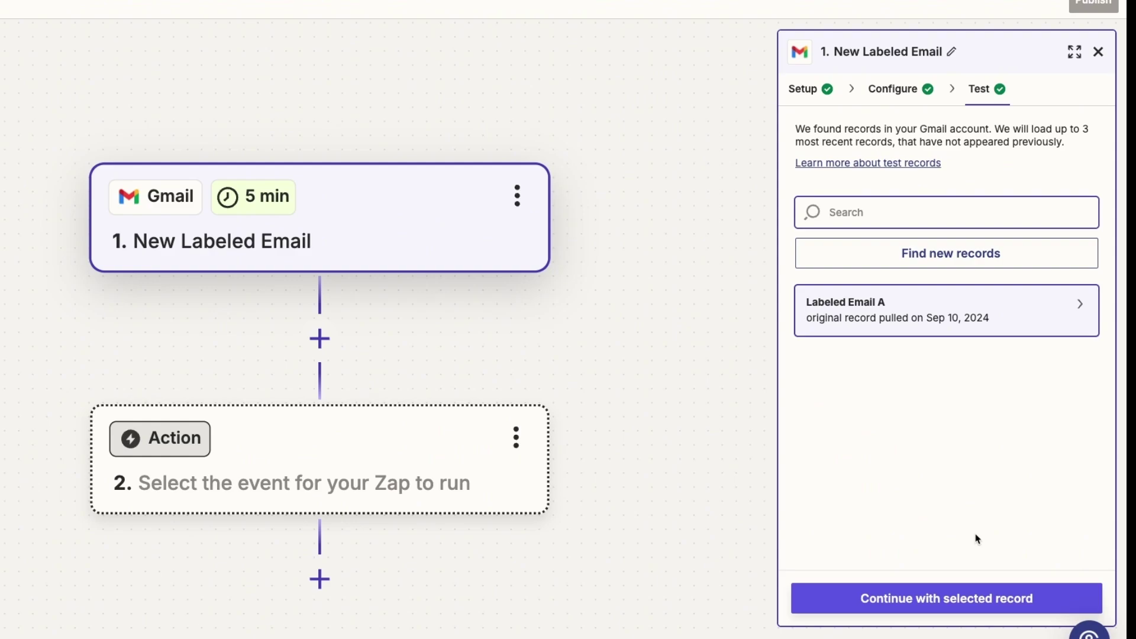
Step: Inspect the raw data of the Labeled Email A test record
left_click(1081, 305)
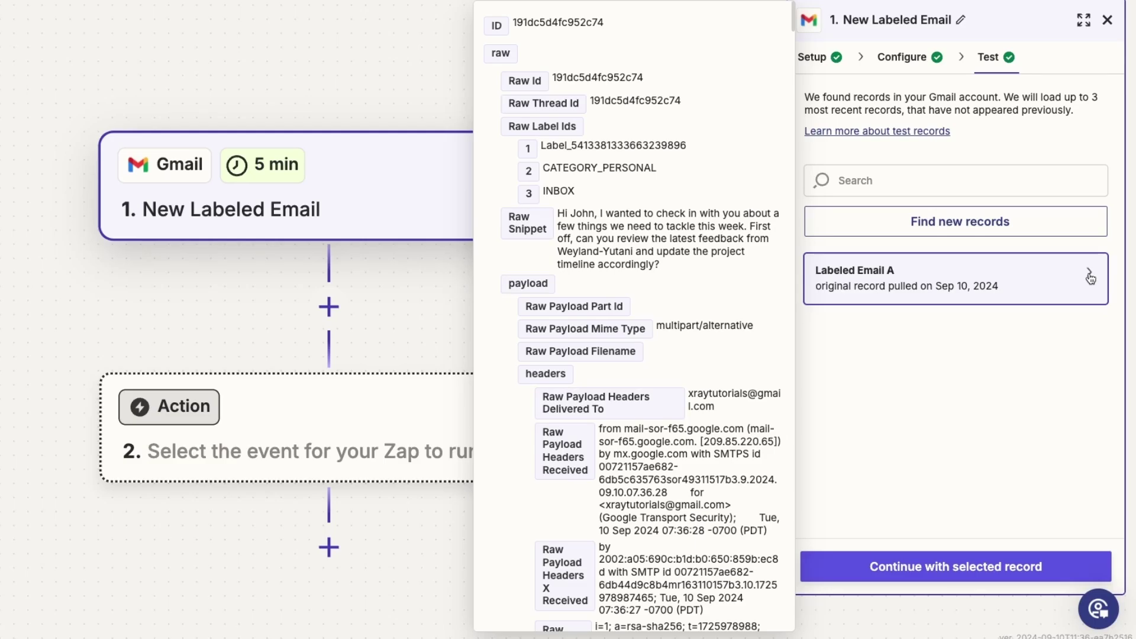
scroll(711, 319, "down", 2)
scroll(710, 316, "down", 15)
scroll(710, 317, "down", 20)
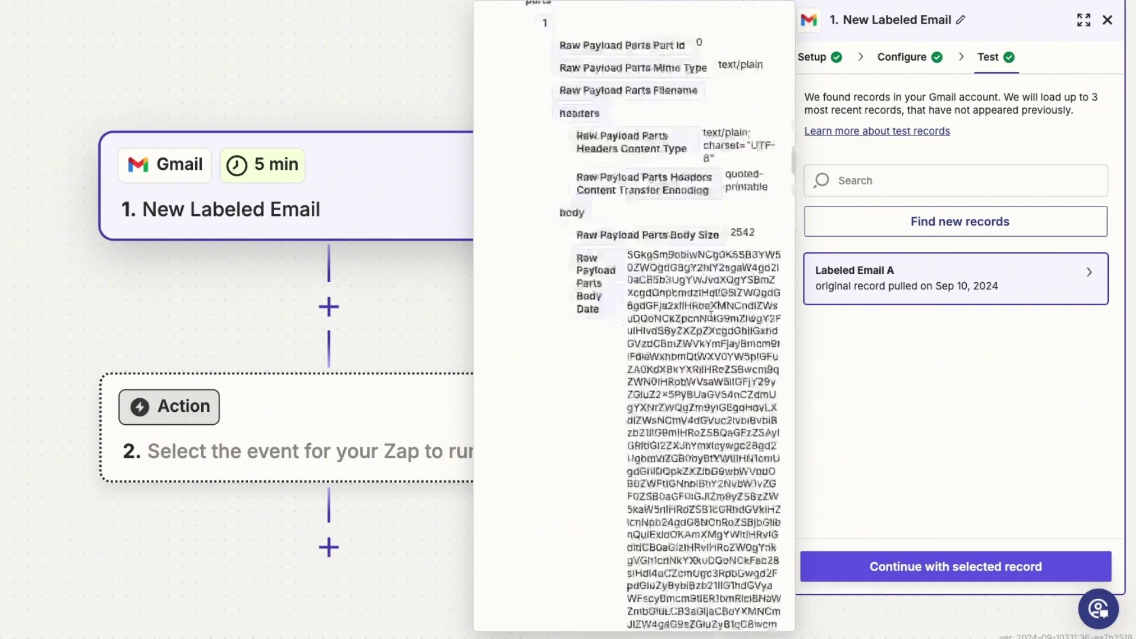
scroll(711, 317, "up", 20)
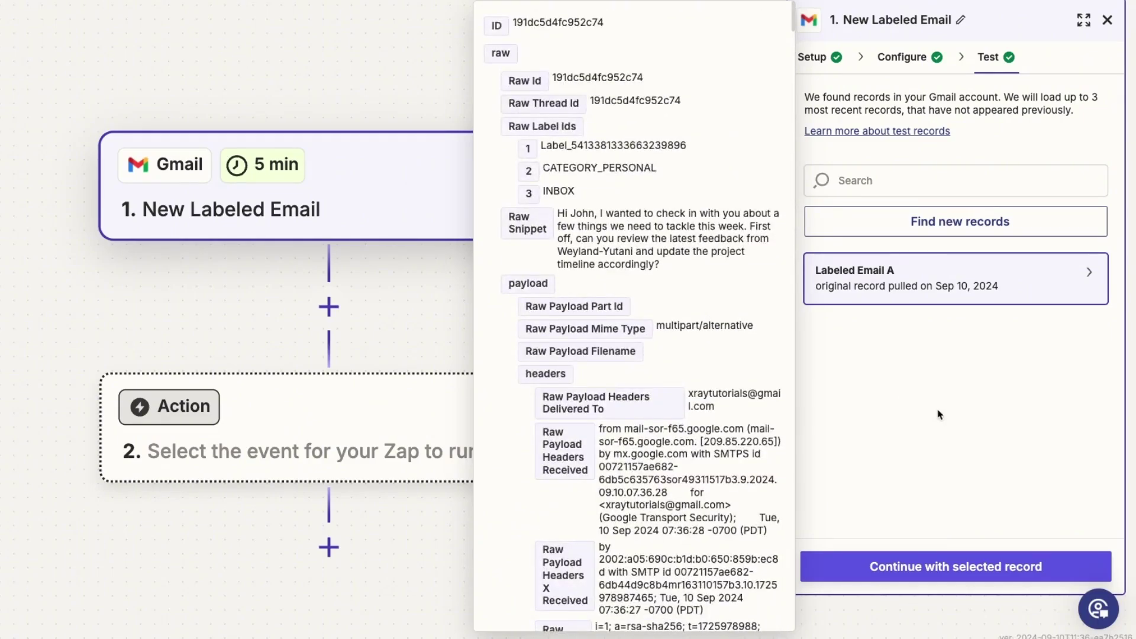
left_click(939, 414)
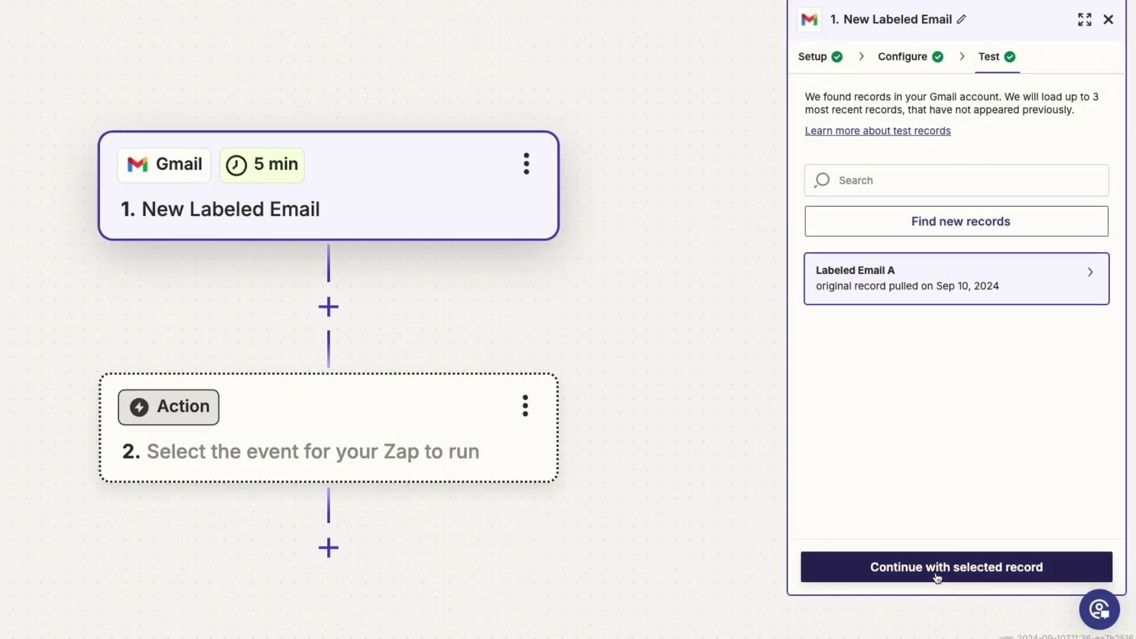
Step: Add an Anthropic (Claude) Send Message action as step 2 using the selected record
left_click(937, 574)
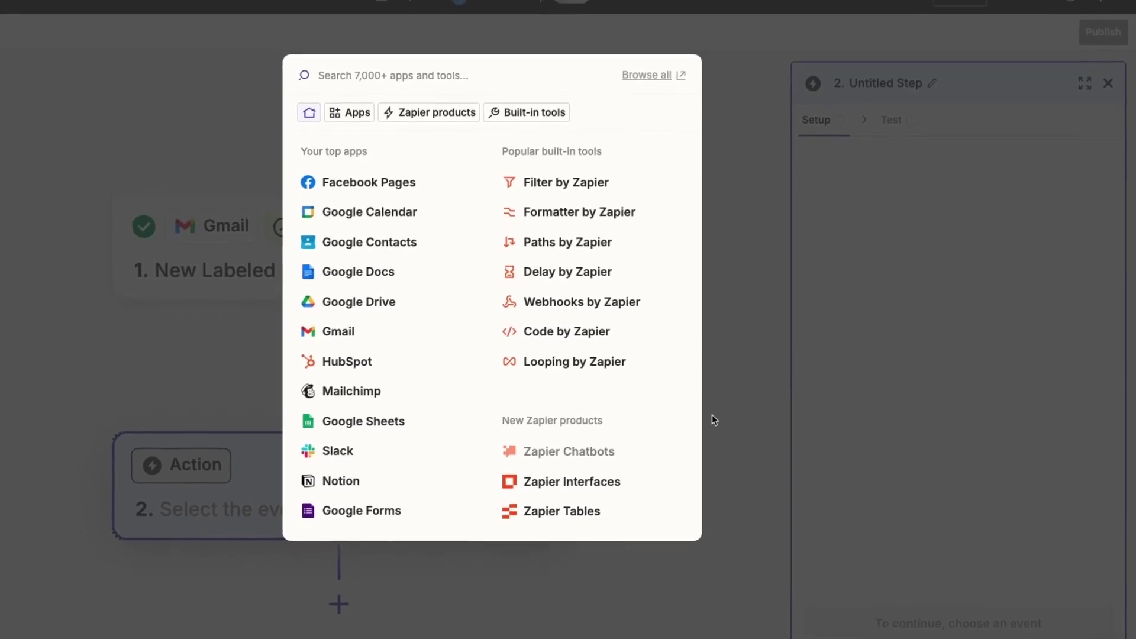
type("any")
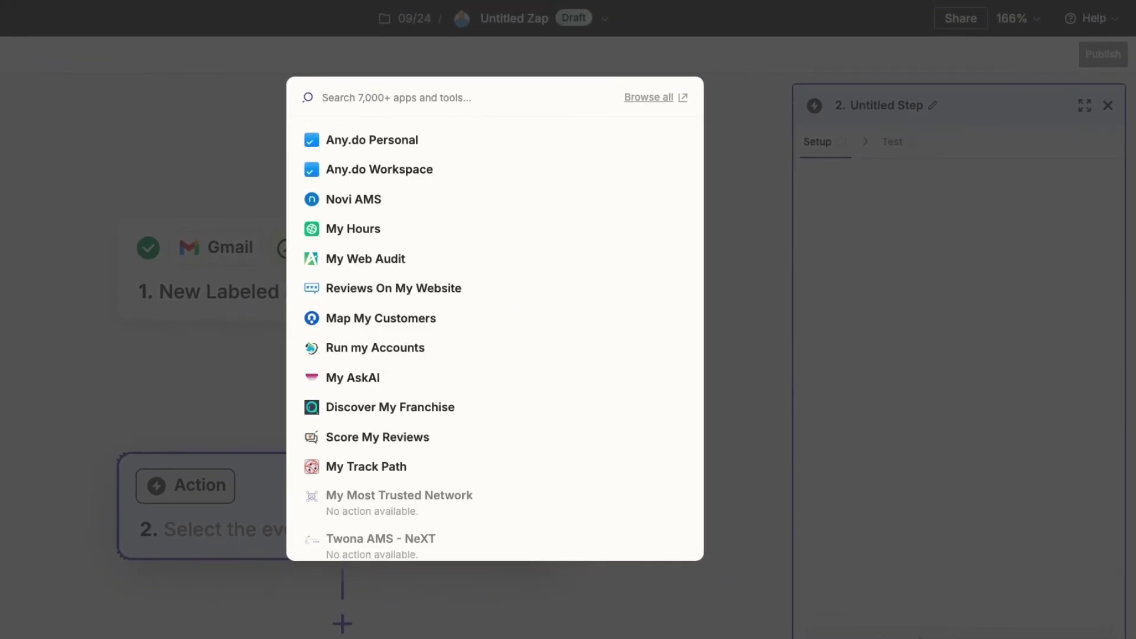
type("anthropic")
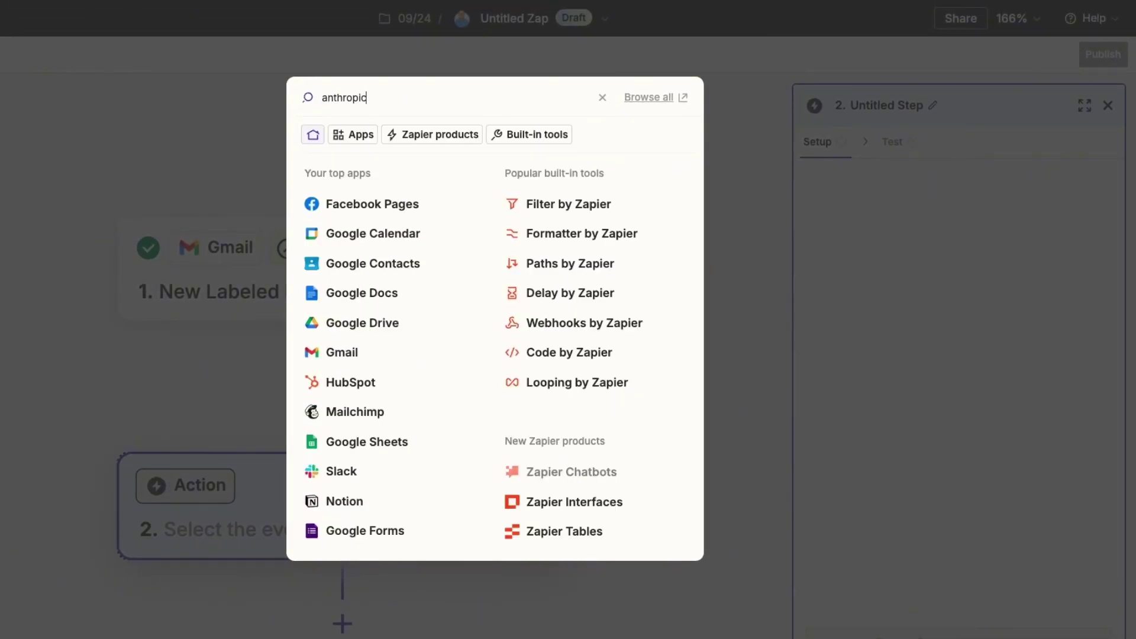
left_click(510, 142)
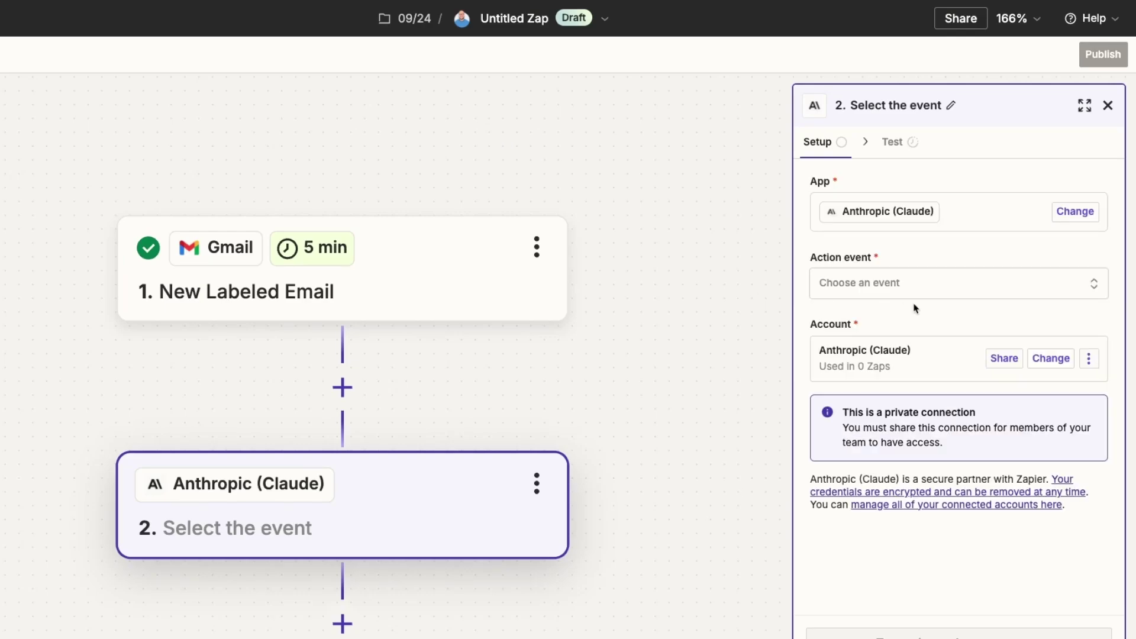
left_click(959, 291)
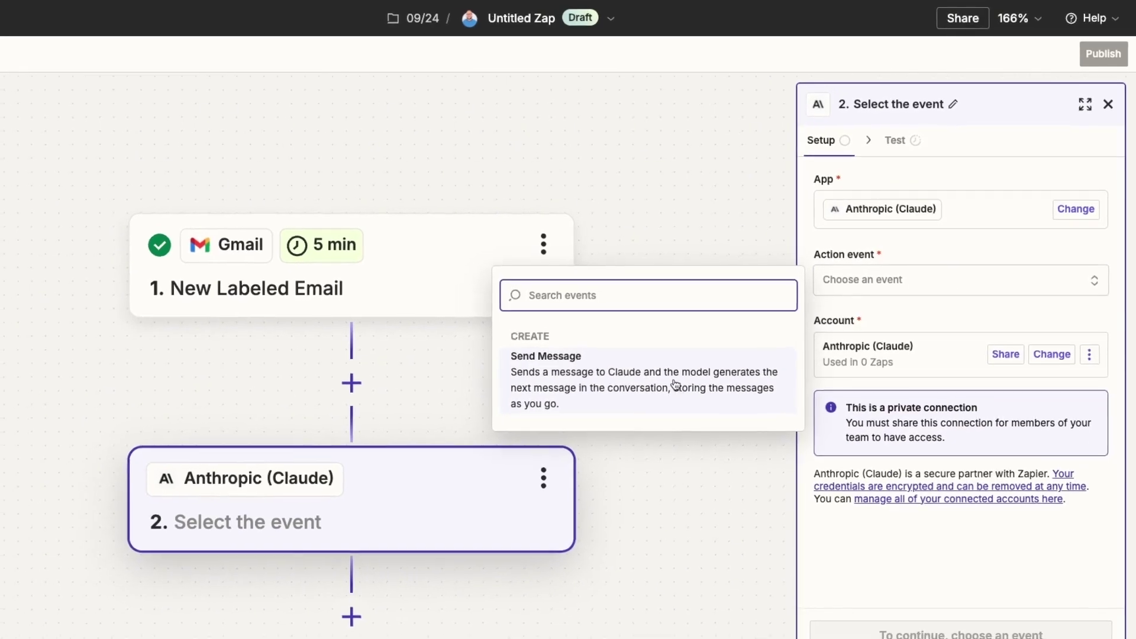
left_click(653, 381)
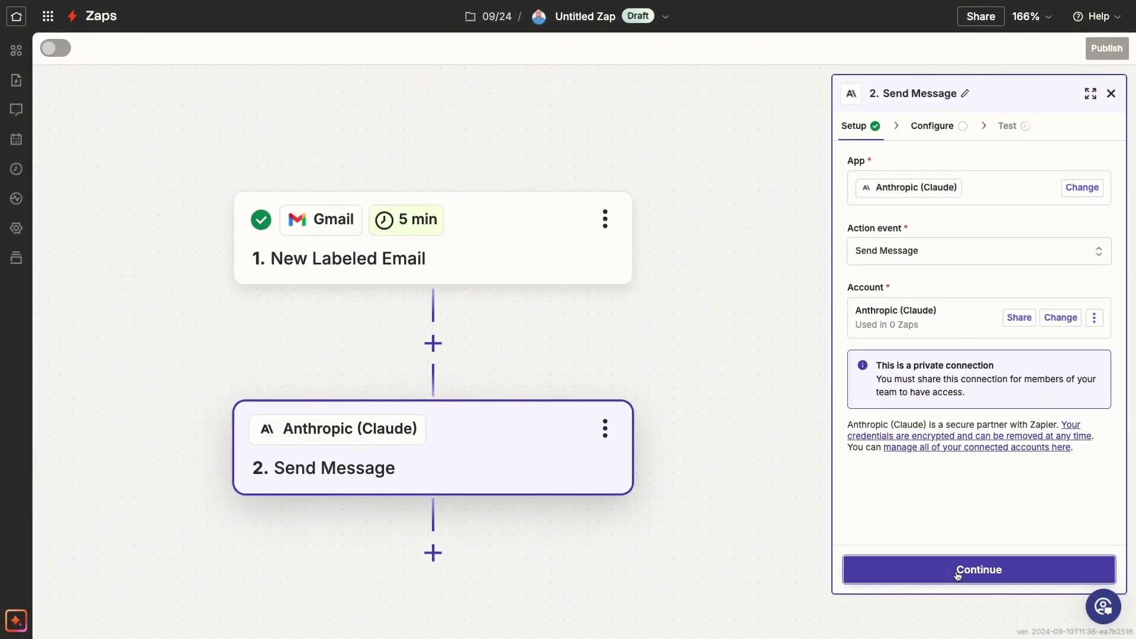
left_click(956, 571)
left_click(960, 454)
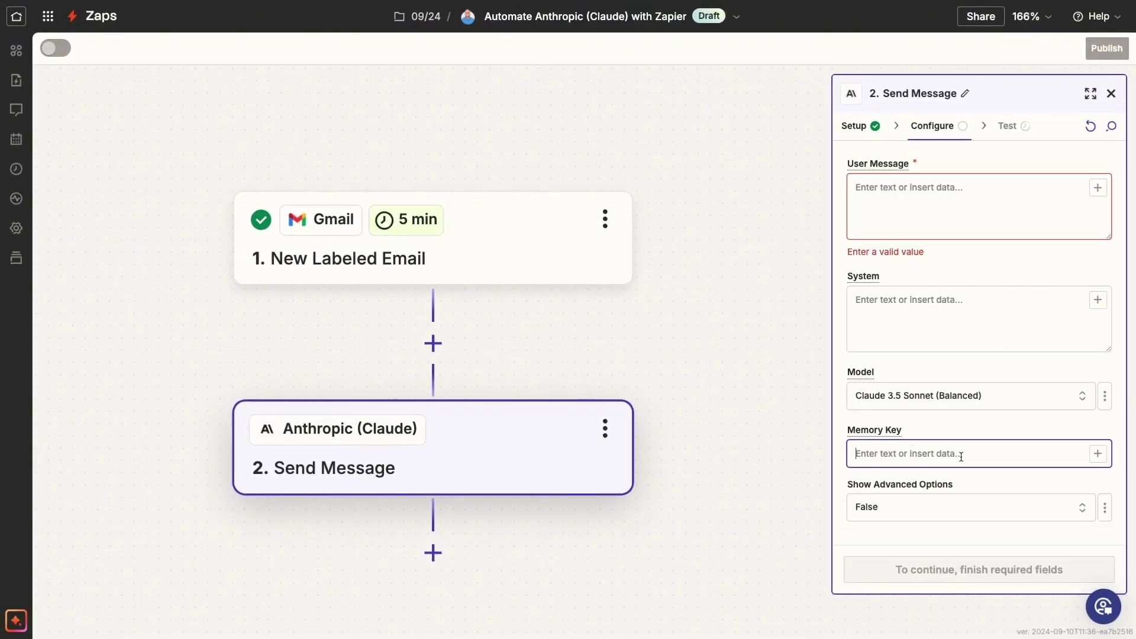
Step: Set Show Advanced Options to True and review the Vision, Max Tokens and sampling fields
left_click(991, 513)
left_click(689, 573)
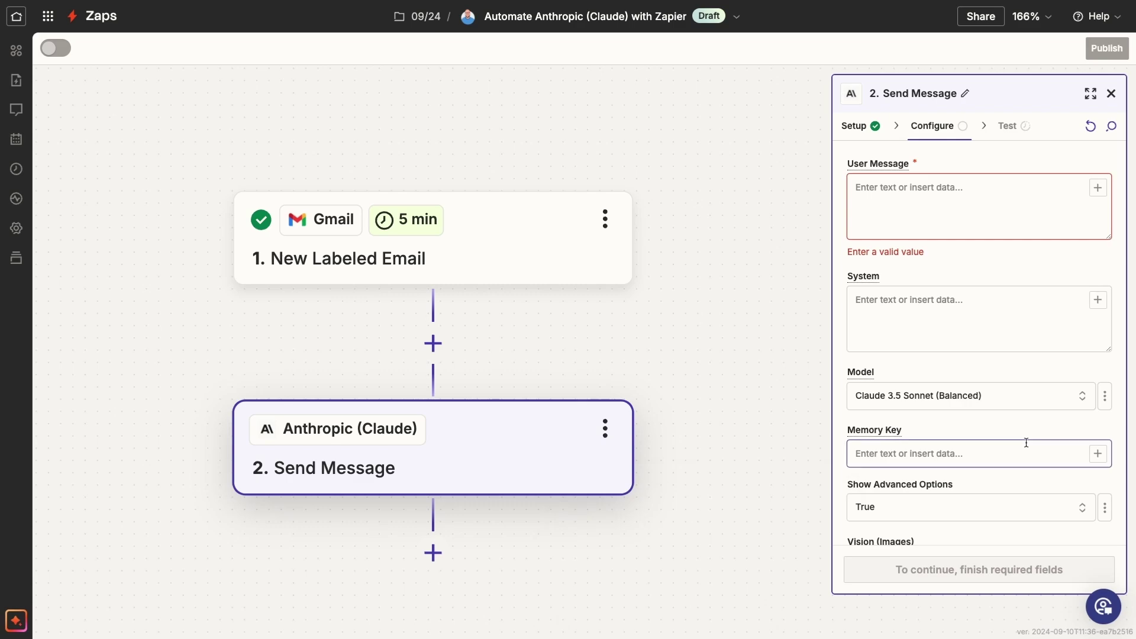
scroll(1024, 444, "down", 4)
scroll(1026, 442, "down", 2)
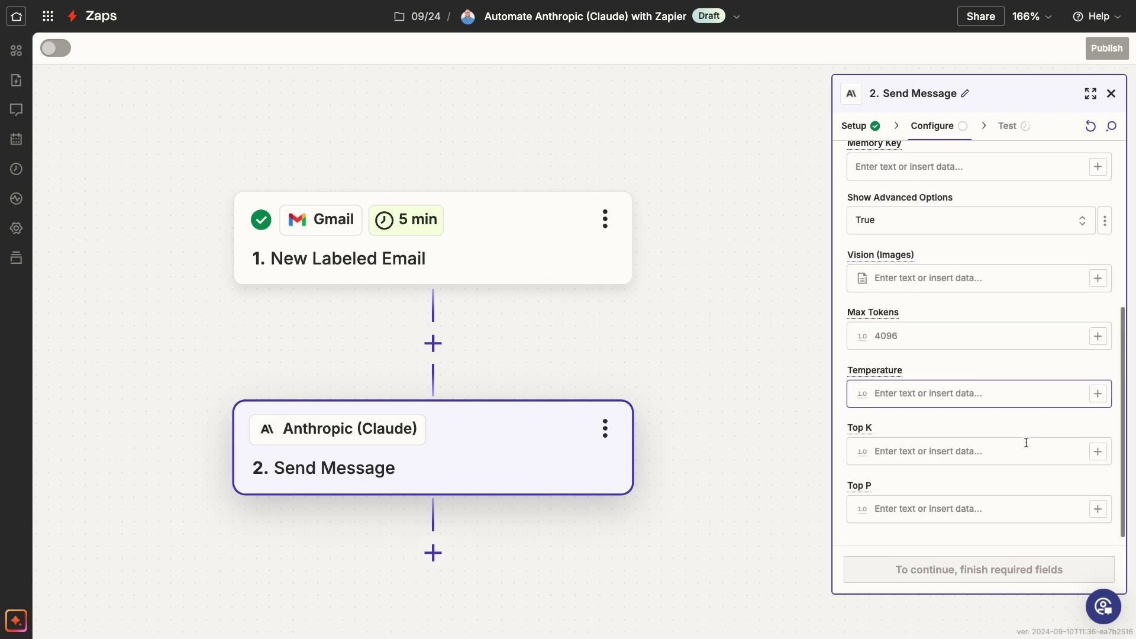
left_click(974, 272)
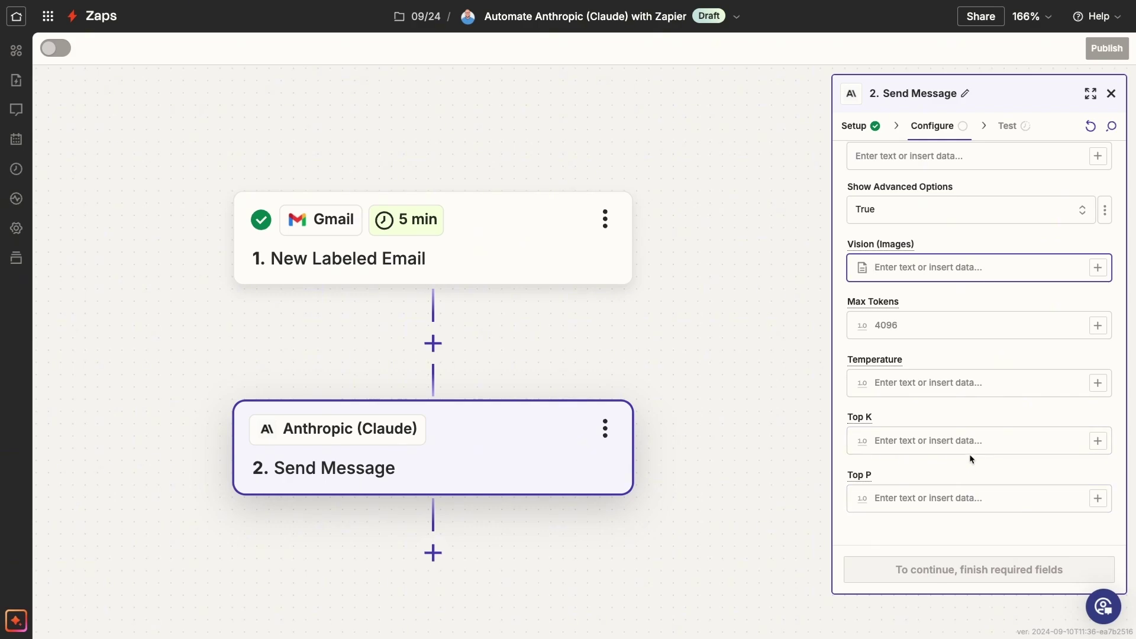
scroll(969, 453, "up", 5)
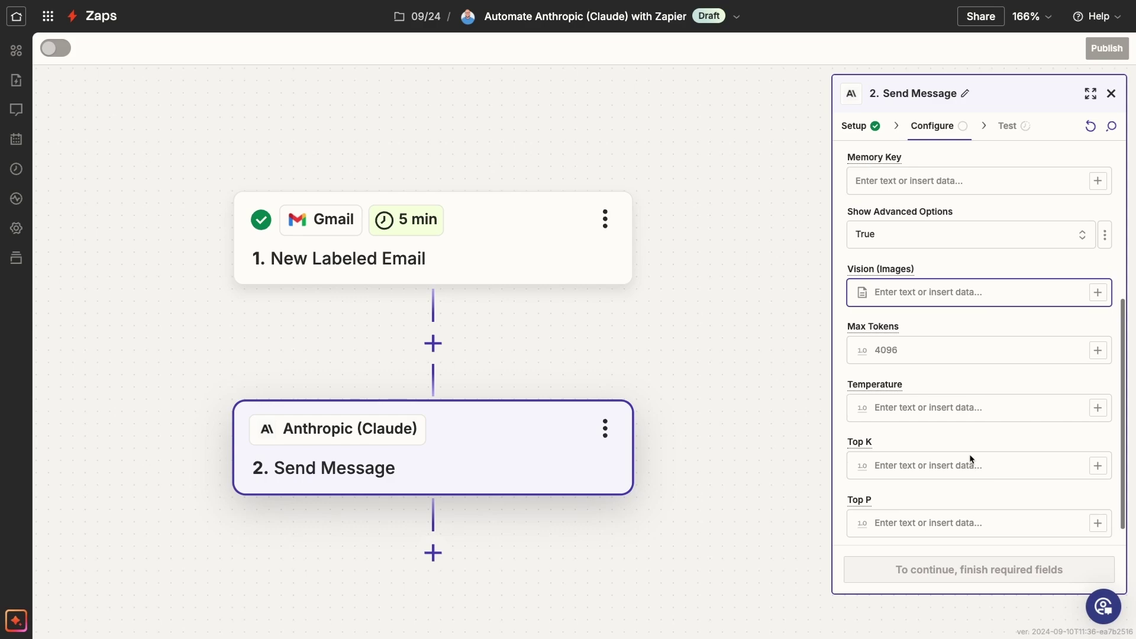
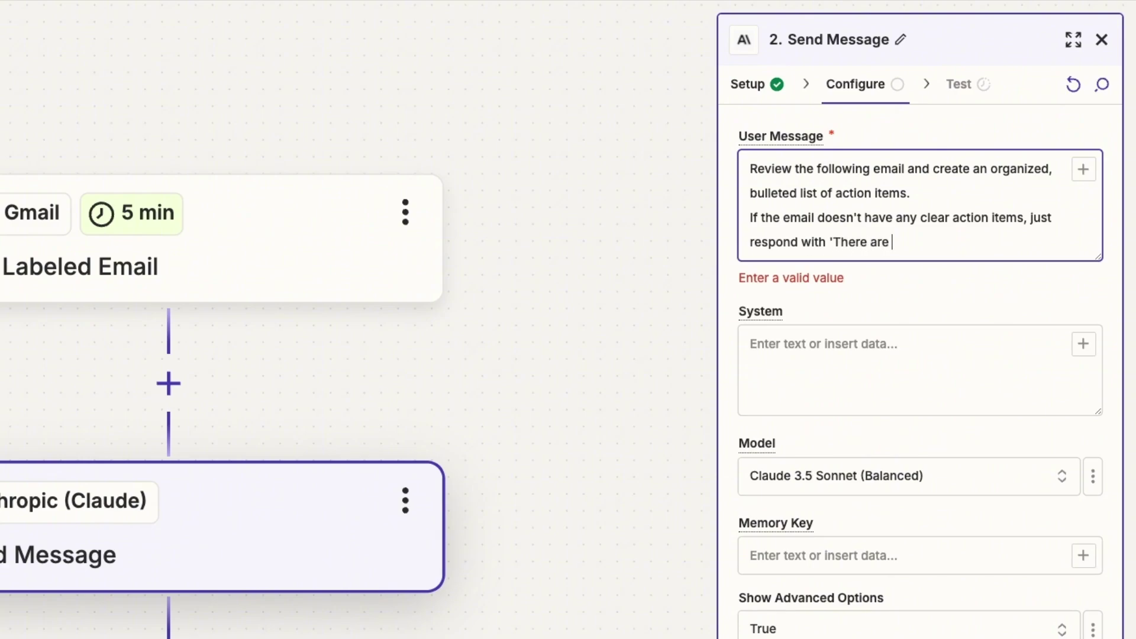
Step: Finish the user message and insert the trigger email's Body Plain after it
type("mail begins here:")
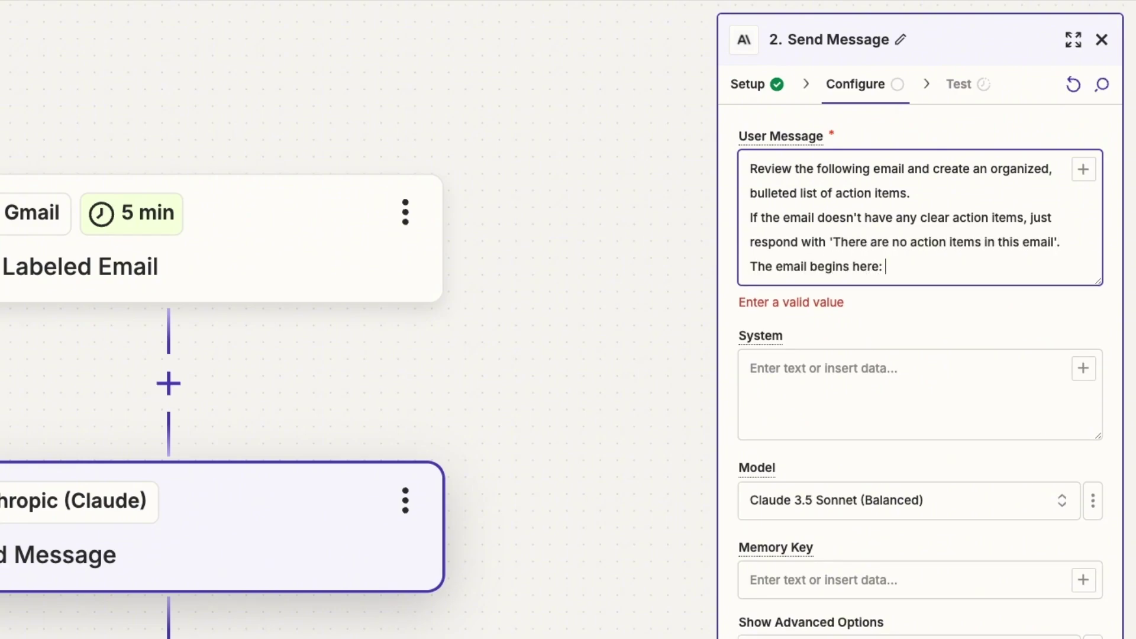
left_click(1082, 170)
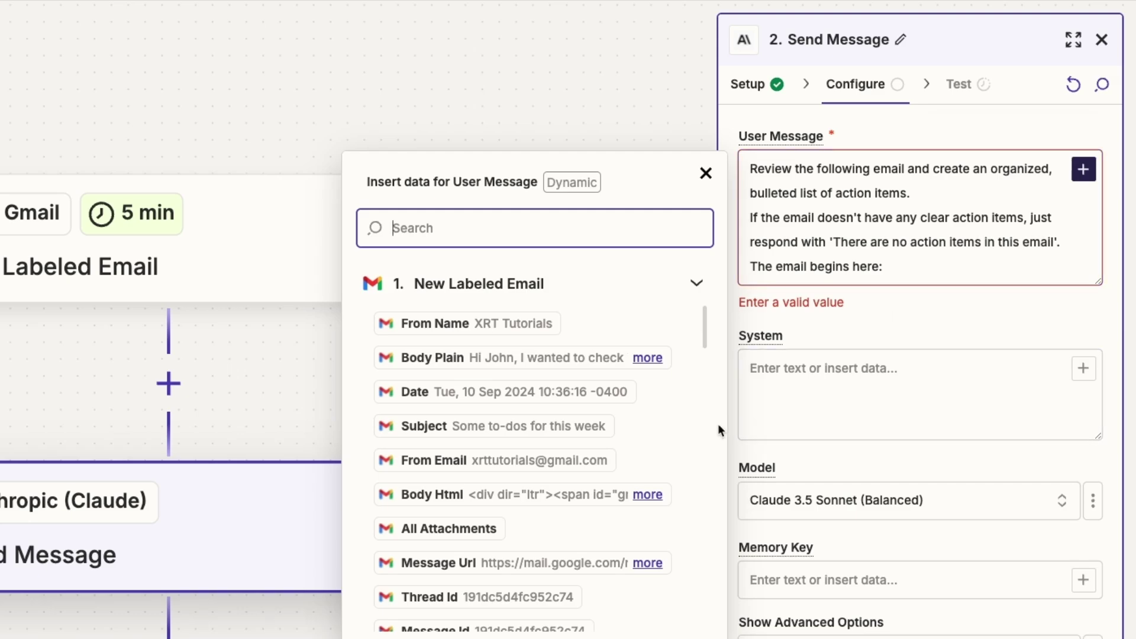
left_click(572, 362)
left_click(971, 335)
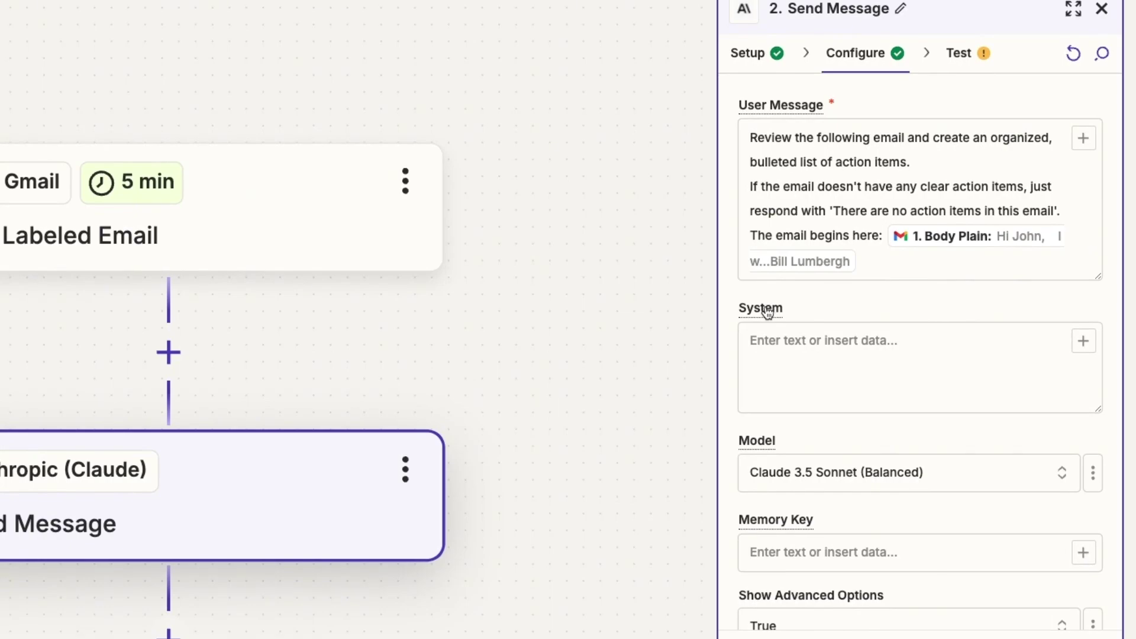
Step: Write a system prompt casting Claude as an expert project manager who extracts concise goals
left_click(915, 345)
type("You are an expert project manager. You excel at reviewing long, dense")
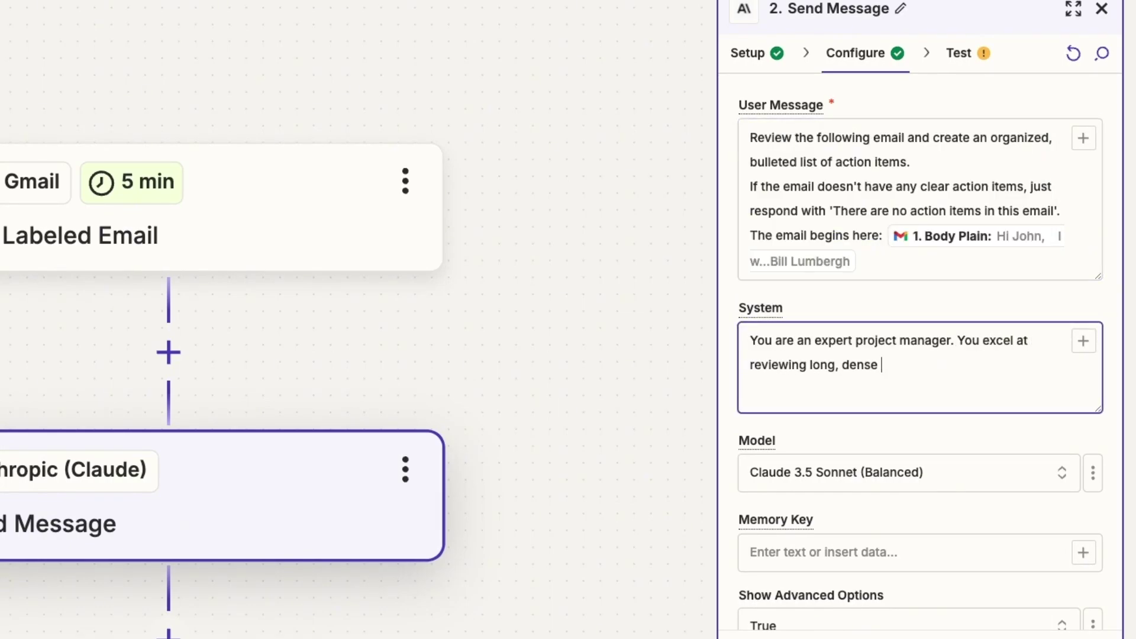
key("BackSpace")
type(", and unfocused text and extracting clear, concise goals for your")
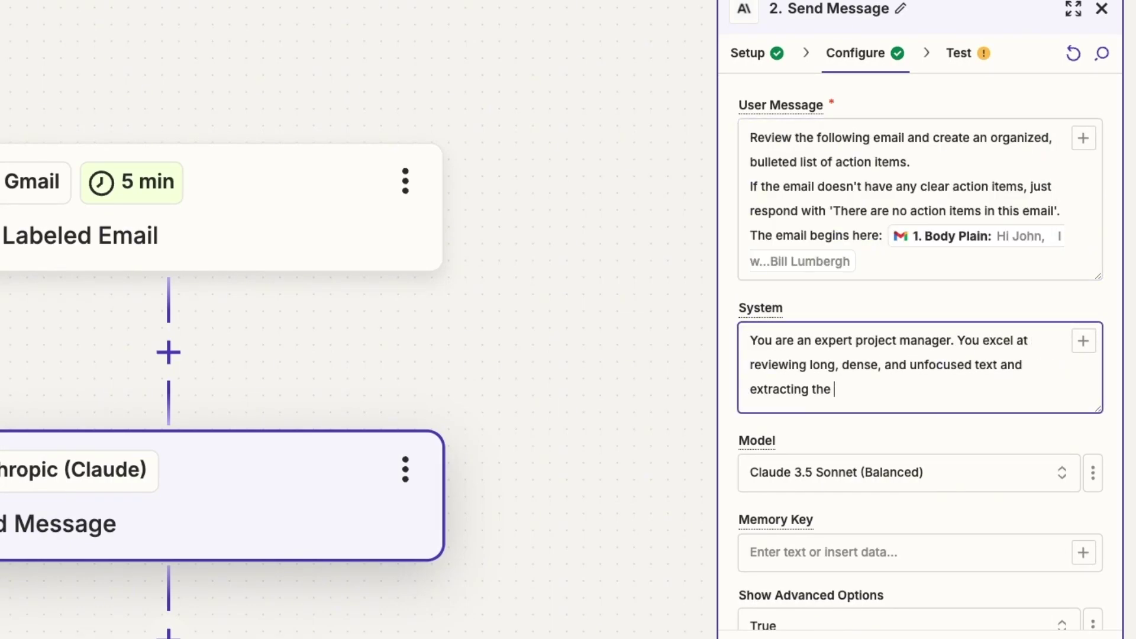
type(" team to achieve. Your tasks are well-crafted with clear endpo")
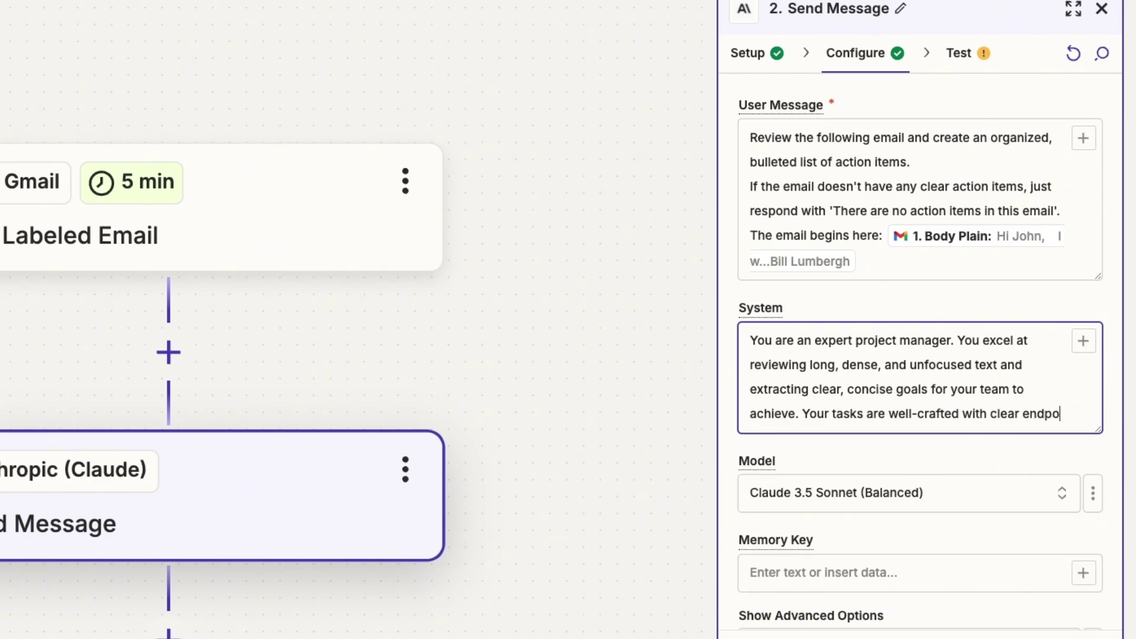
key("BackSpace")
key("BackSpace")
key("BackSpace")
key("BackSpace")
key("BackSpace")
type("objectives, timeframes, and reco")
key("BackSpace")
key("BackSpace")
key("BackSpace")
key("BackSpace")
type("helpful context (when needed).")
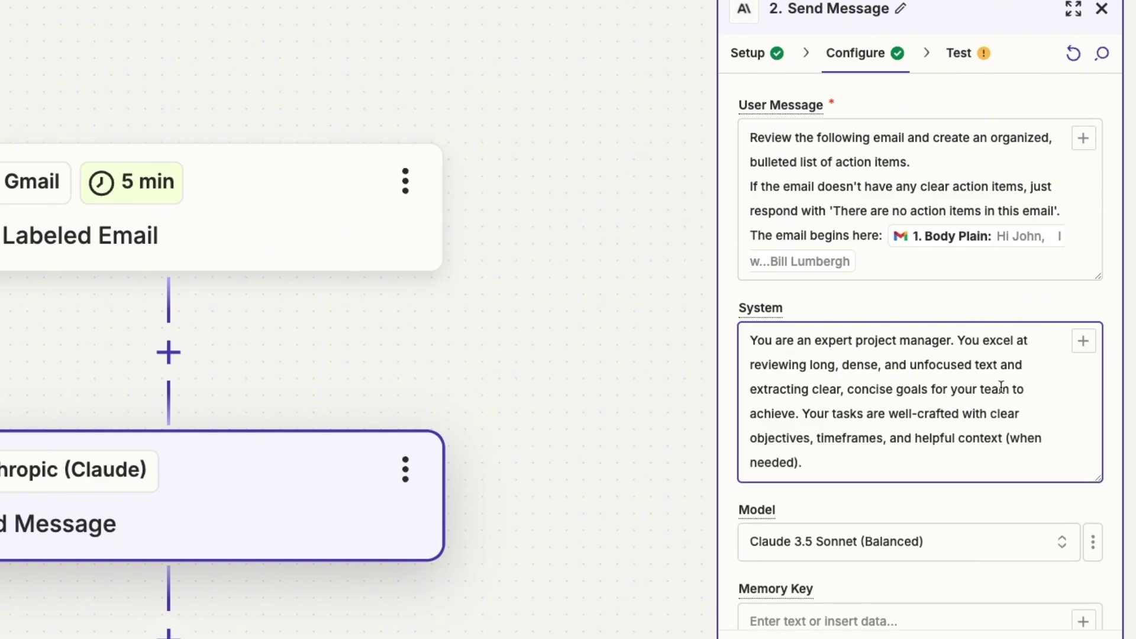
scroll(1001, 388, "down", 2)
scroll(1001, 387, "down", 2)
Step: Replace Claude 3.5 Sonnet with Claude 3 Sonnet (Balanced) as the step's model
left_click(1003, 318)
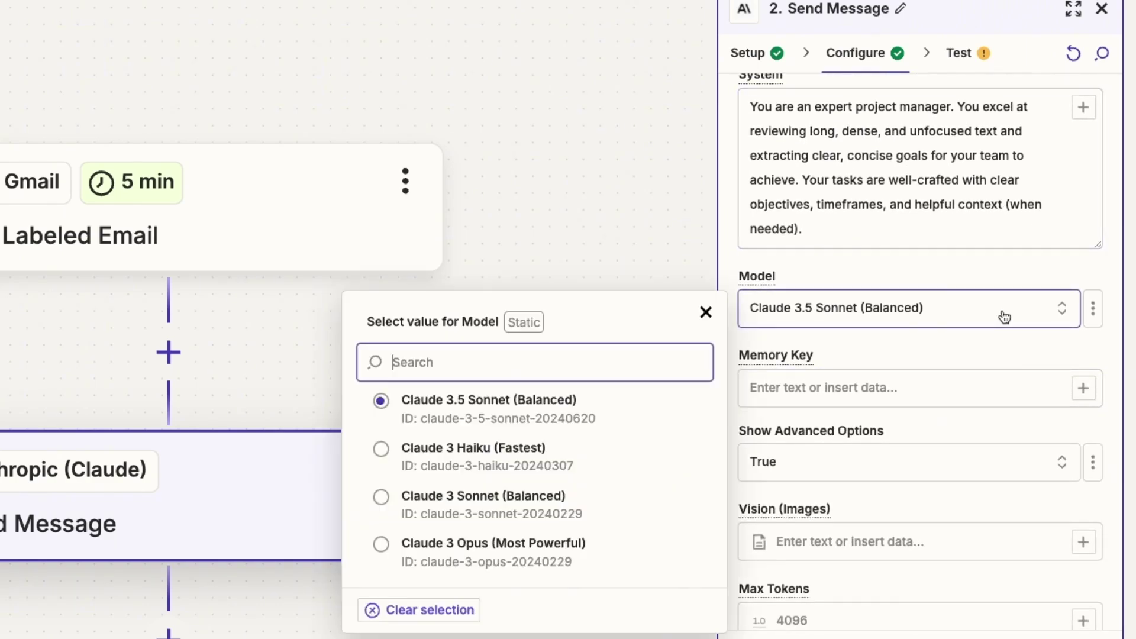
left_click(759, 278)
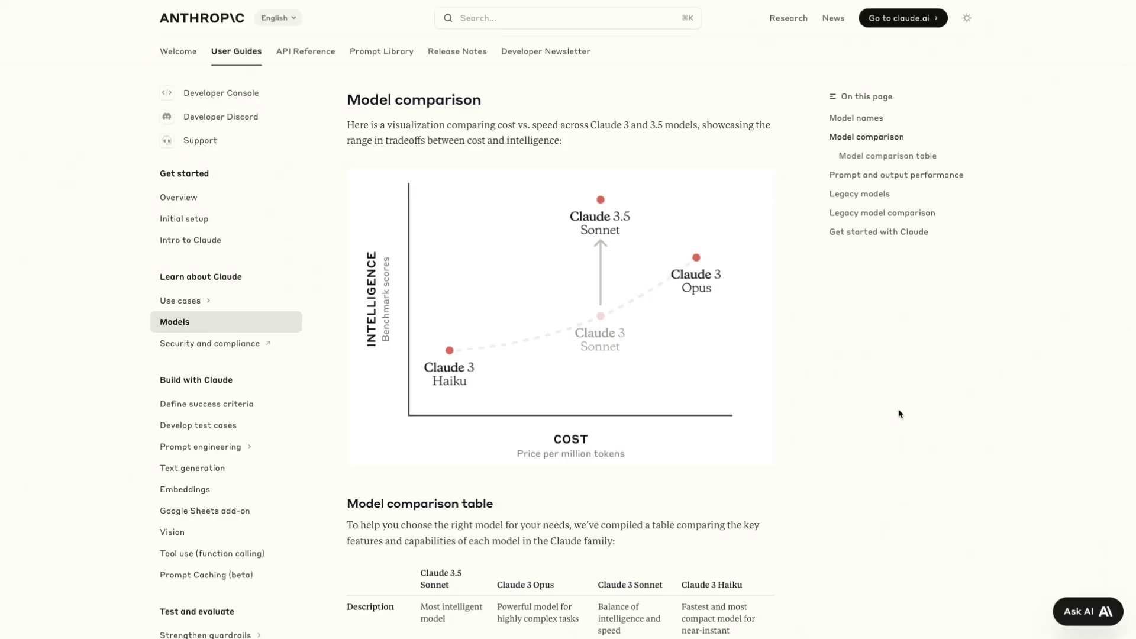
scroll(899, 413, "down", 4)
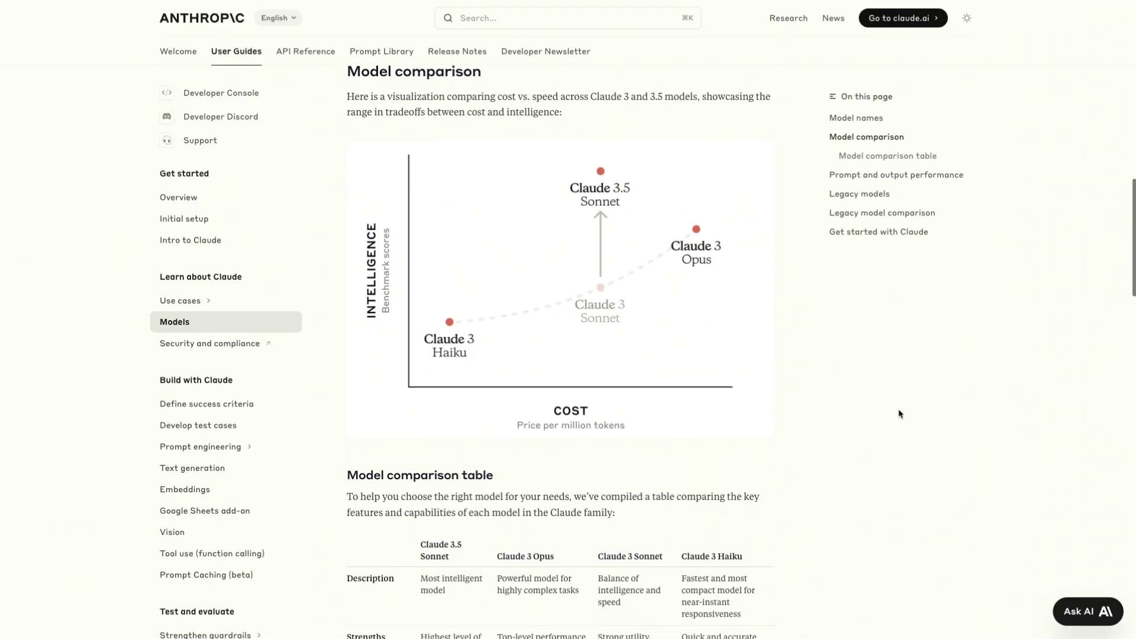
scroll(898, 413, "down", 5)
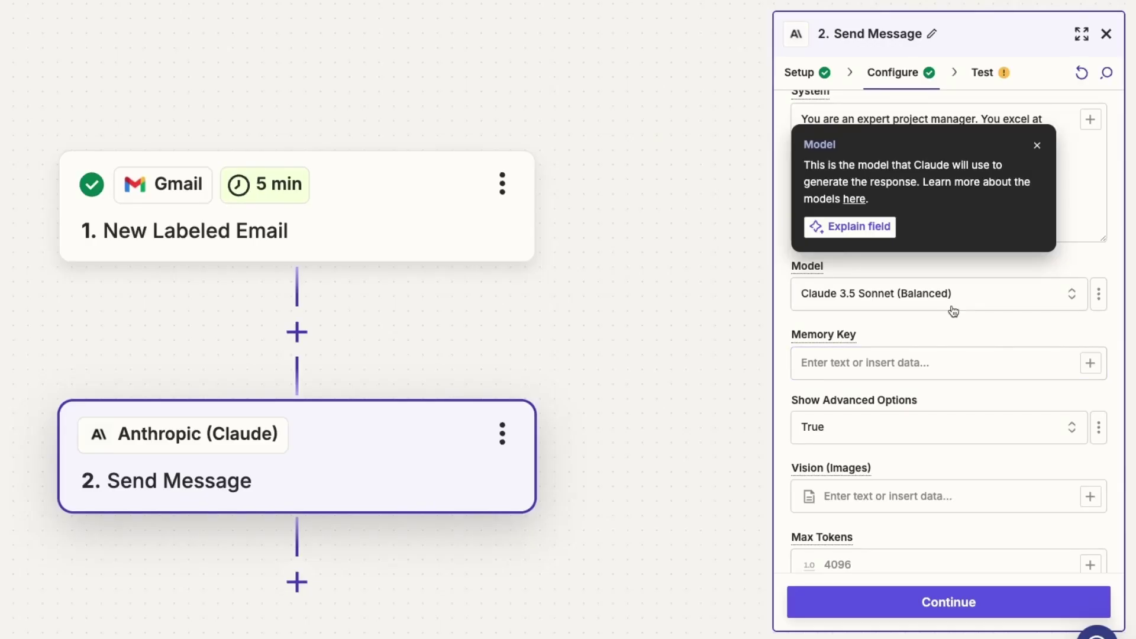
left_click(953, 307)
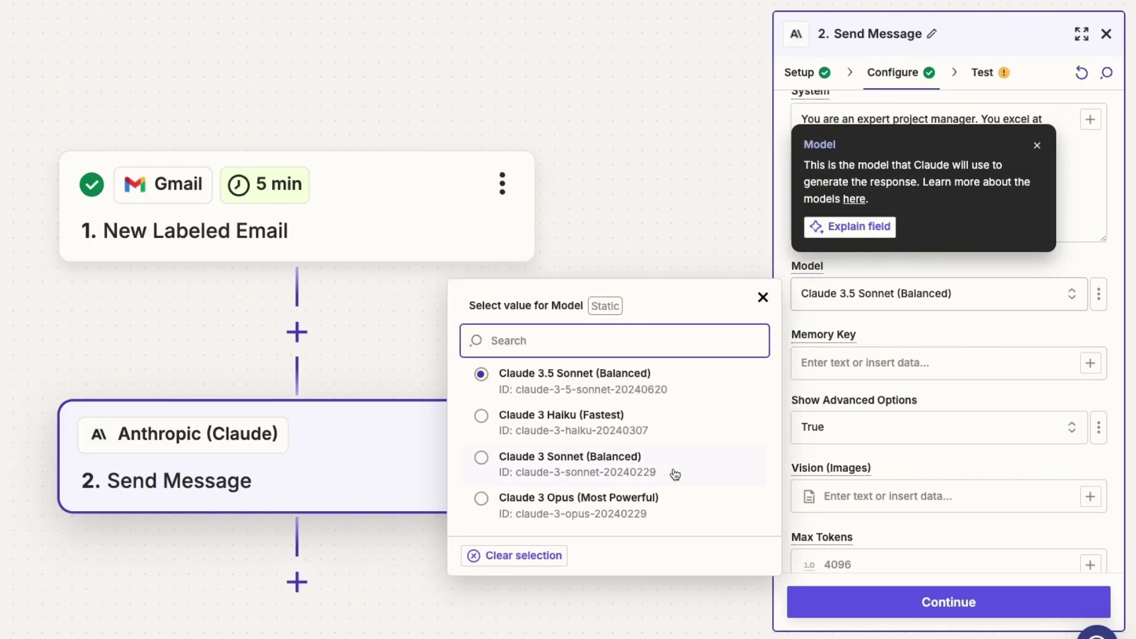
left_click(646, 468)
left_click(1036, 145)
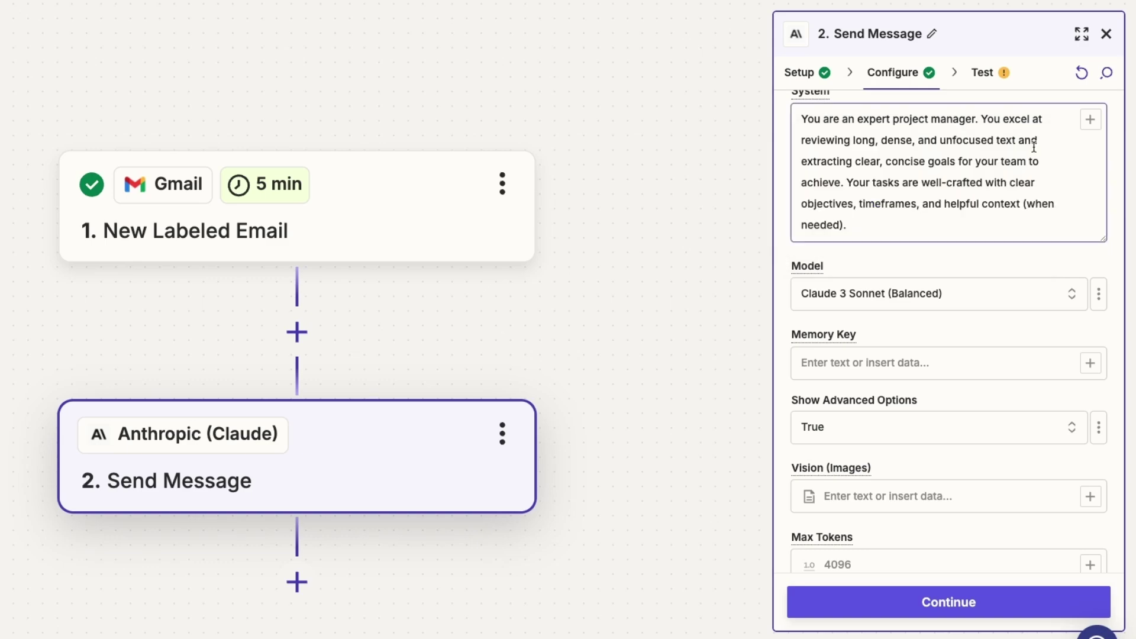
left_click(977, 356)
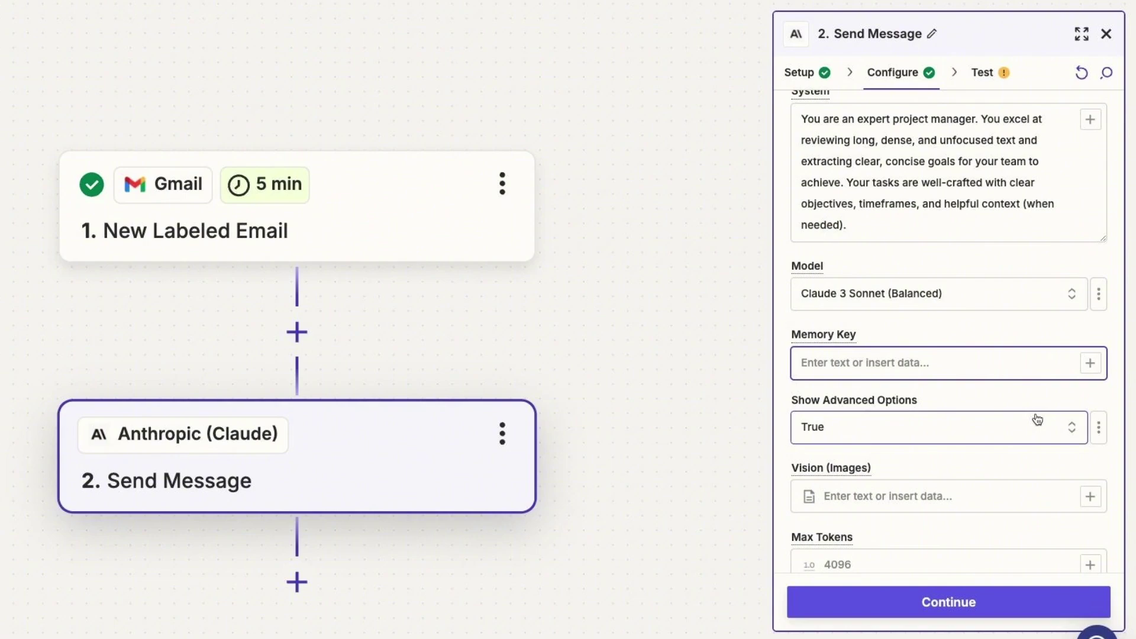
Step: Enter a Temperature of .7, leaving Top K and Top P blank
scroll(1029, 402, "down", 3)
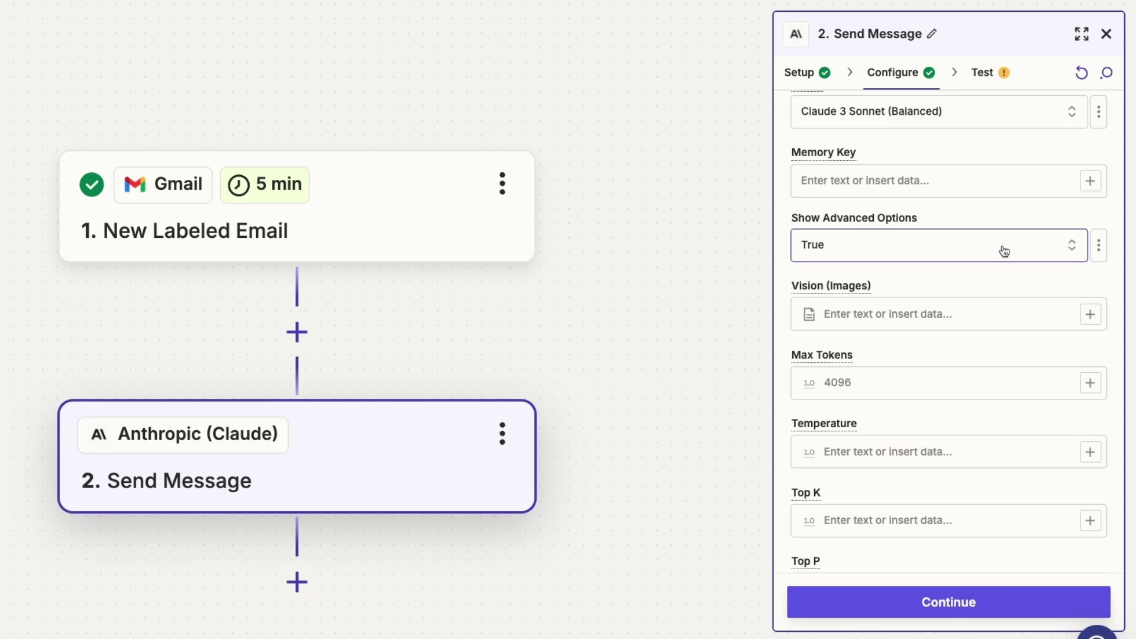
scroll(1004, 250, "down", 1)
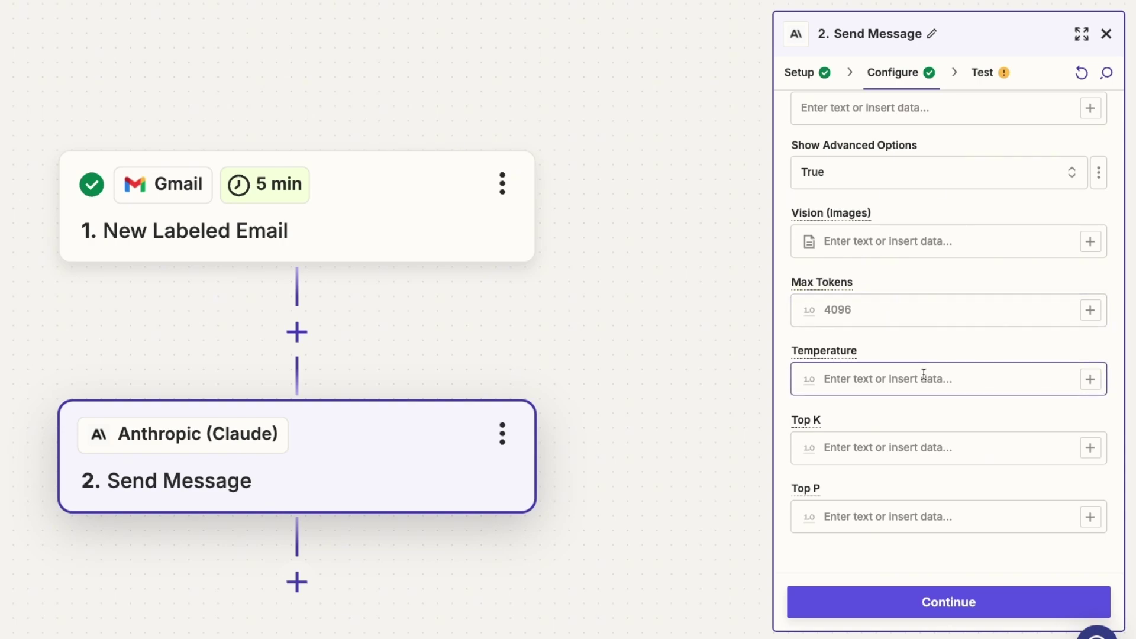
left_click(810, 381)
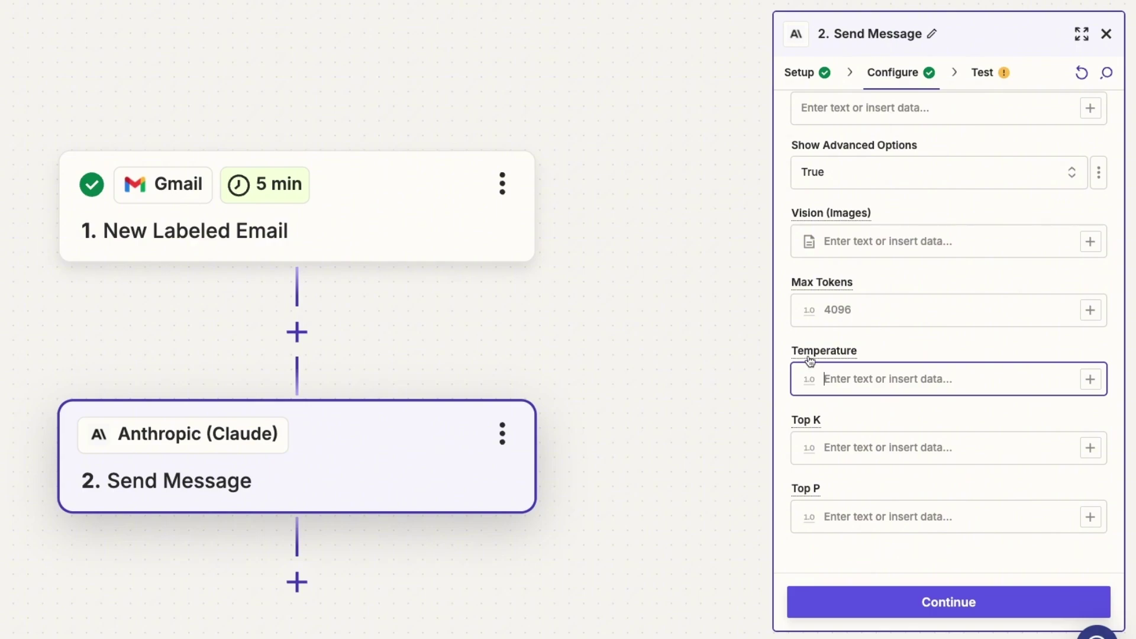
mouse_move(810, 361)
mouse_move(807, 426)
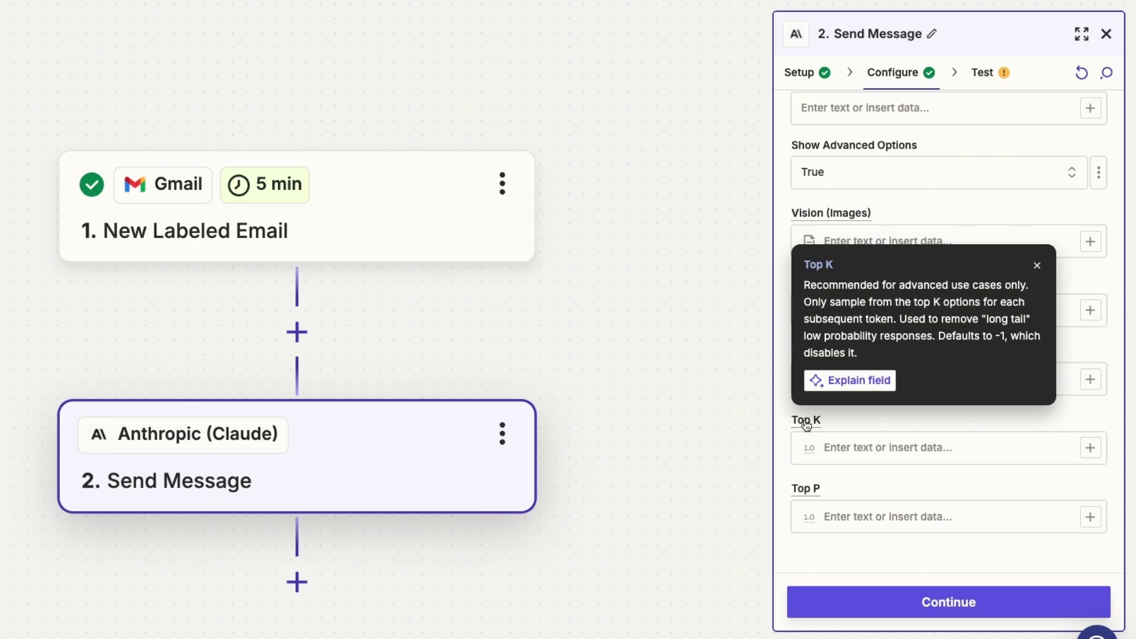
mouse_move(806, 489)
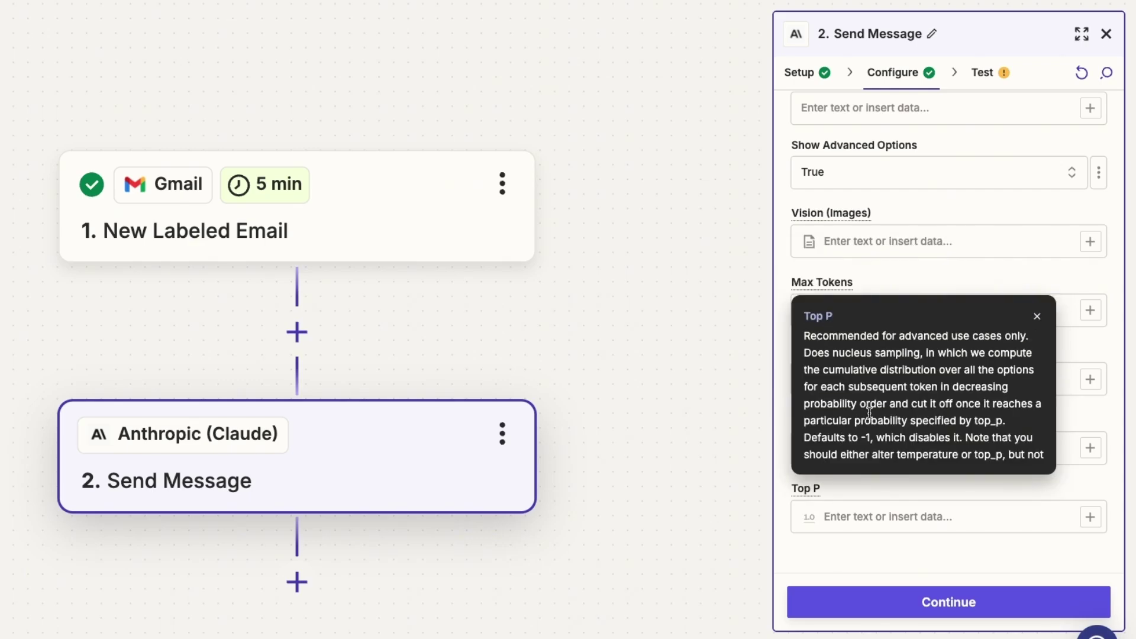
scroll(844, 438, "down", 2)
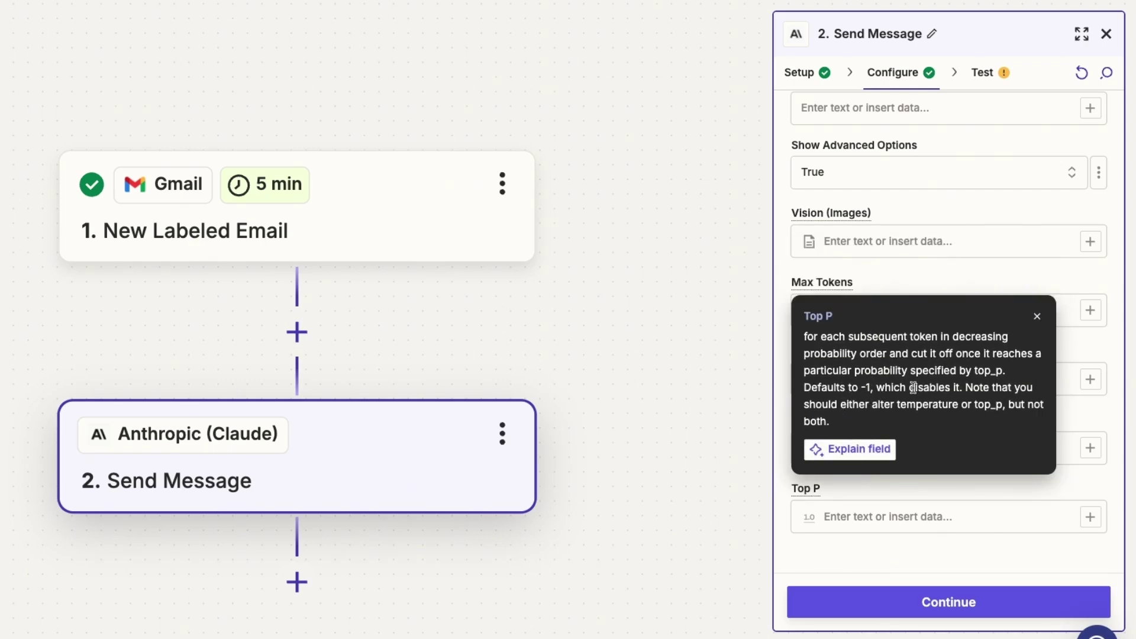
scroll(914, 388, "up", 2)
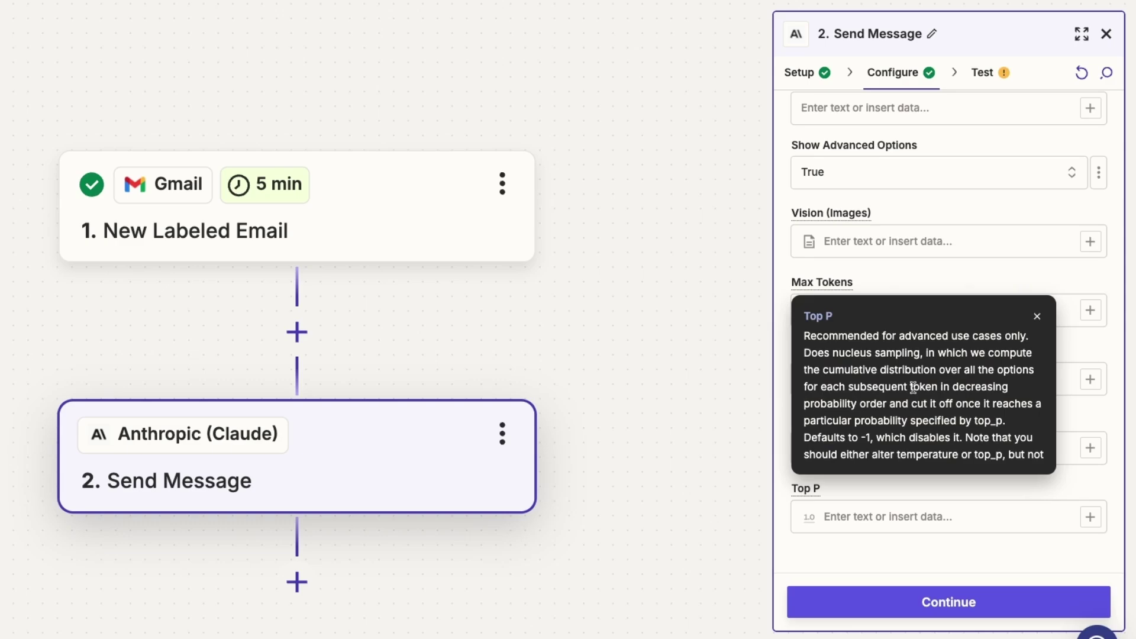
left_click(953, 507)
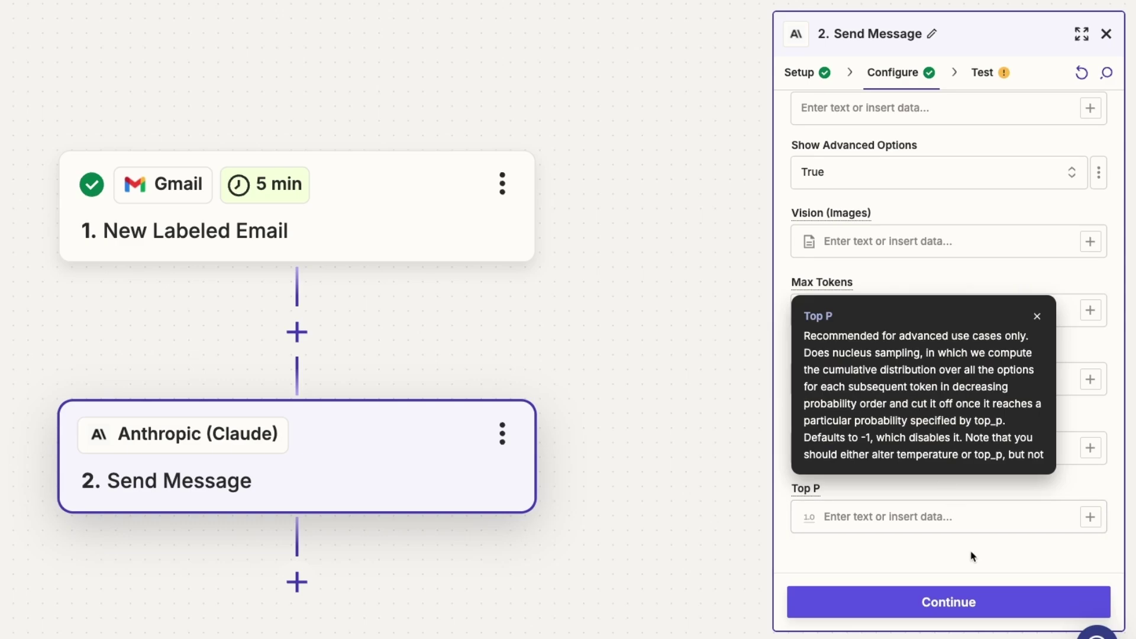
left_click(1037, 317)
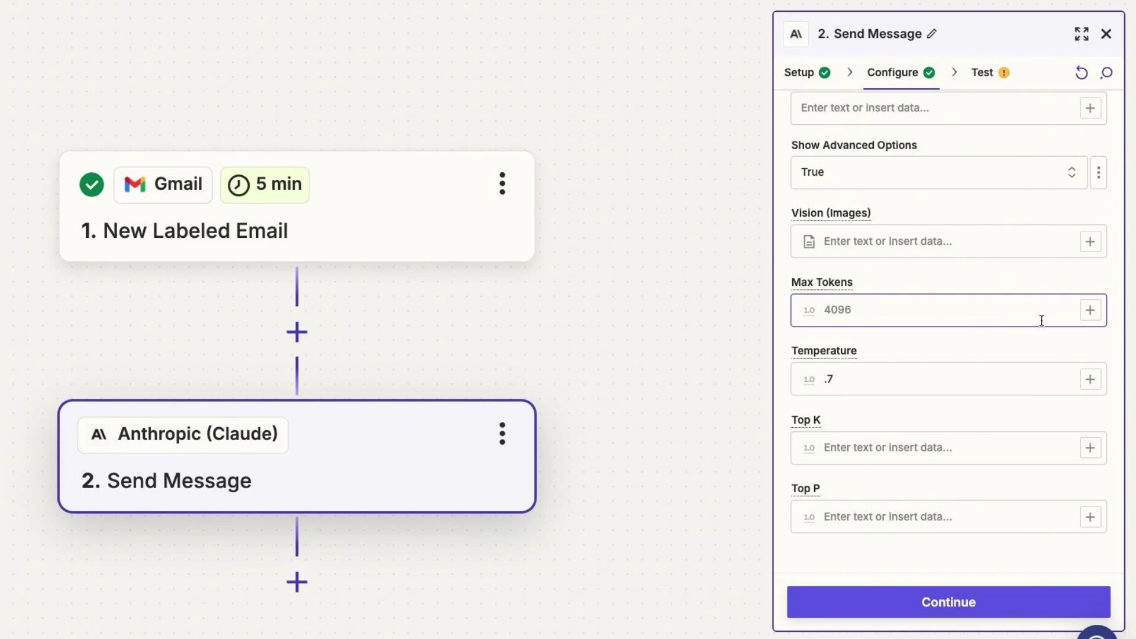
Step: Test the Claude step and review the bulleted action items in its response
left_click(994, 602)
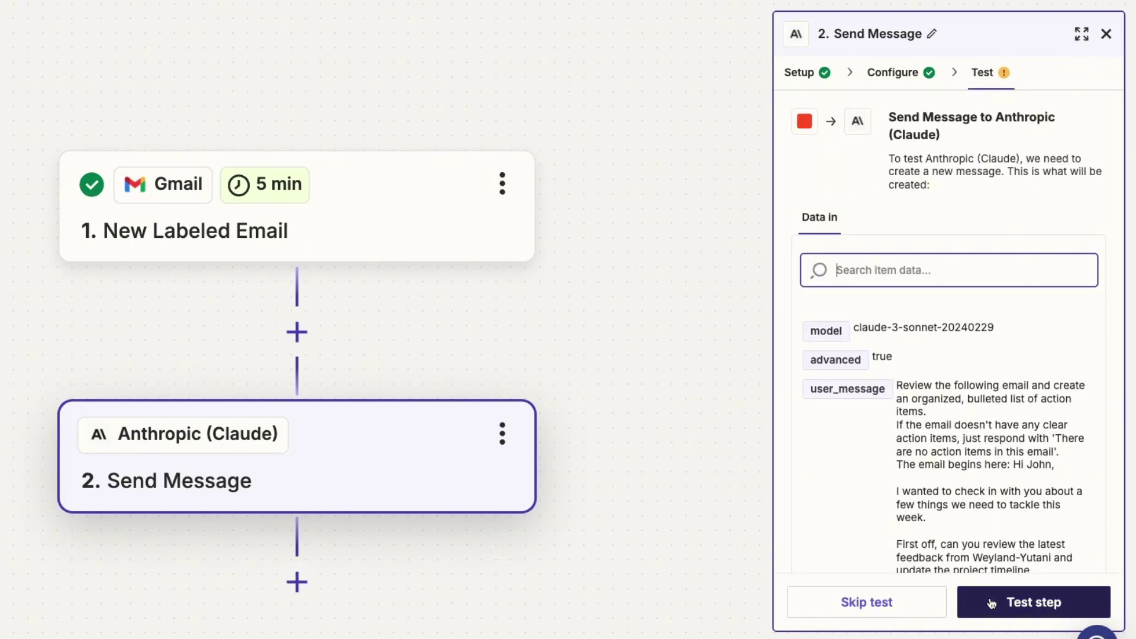
left_click(992, 603)
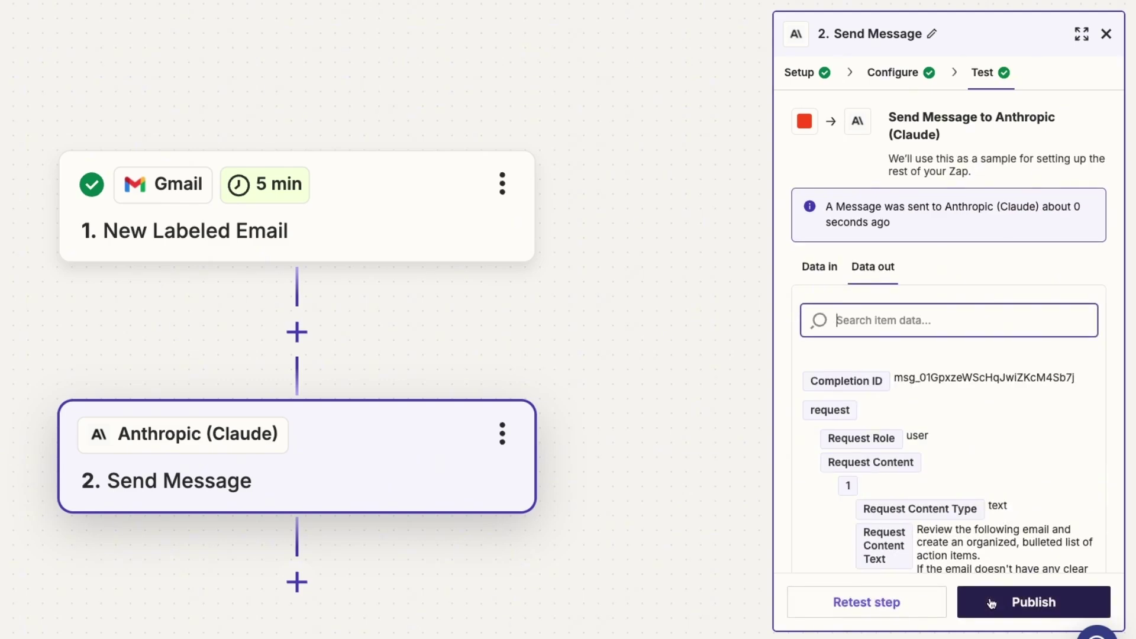
scroll(958, 444, "down", 10)
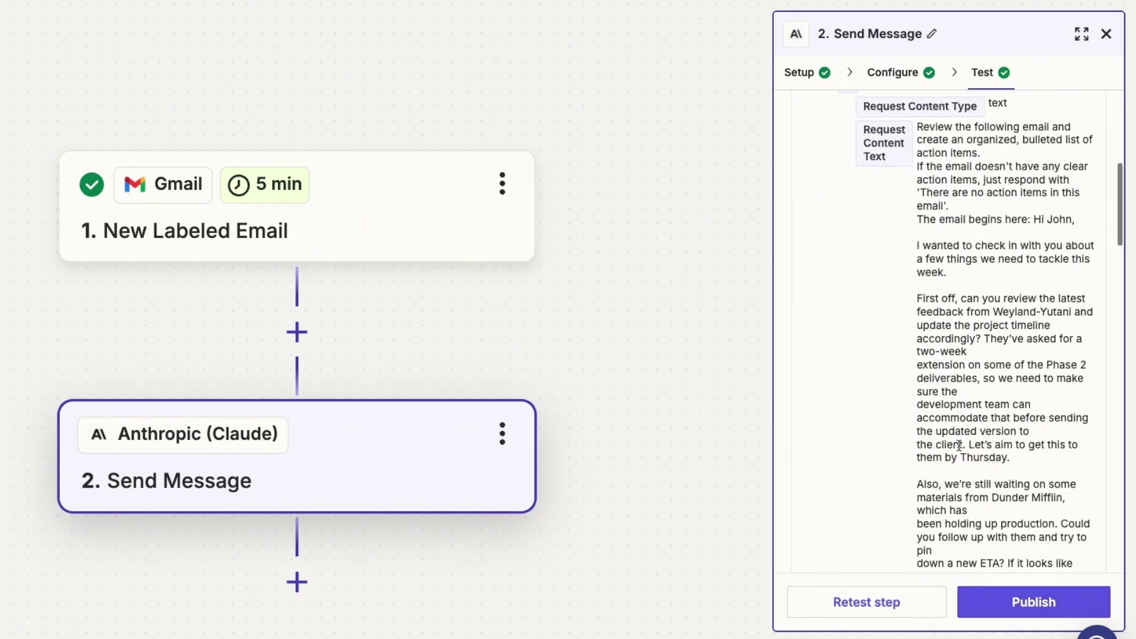
scroll(959, 445, "down", 12)
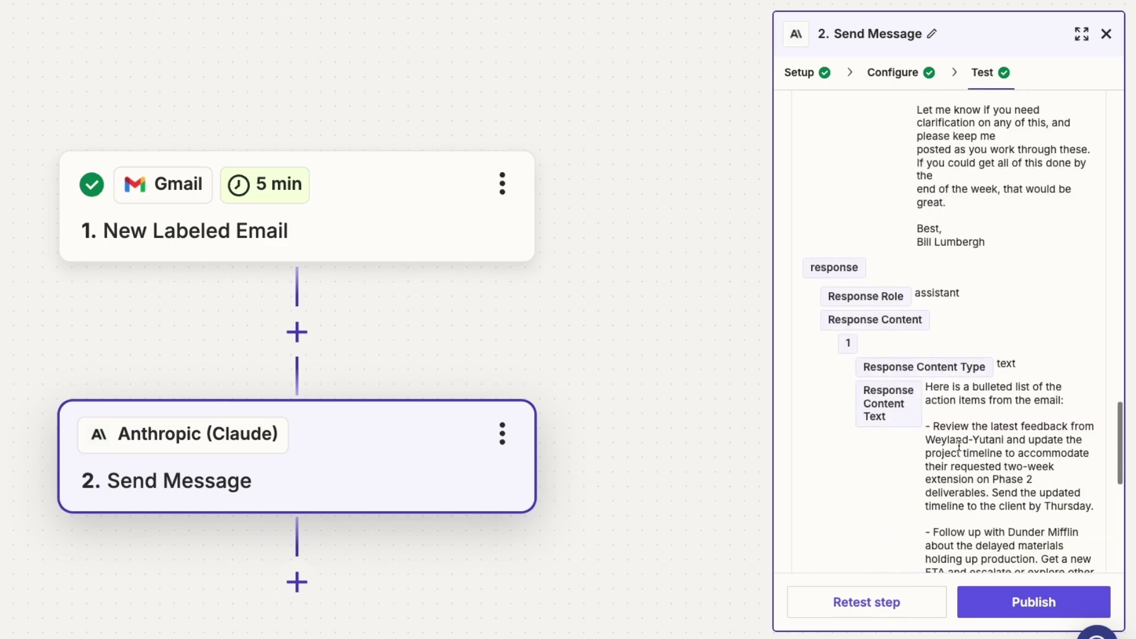
scroll(958, 445, "down", 6)
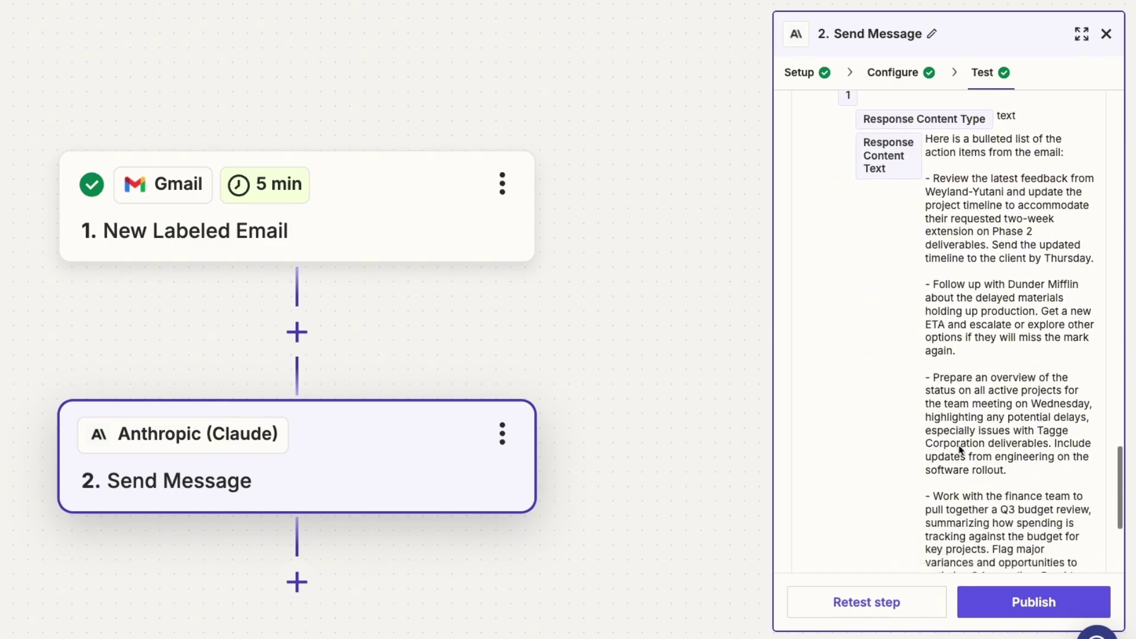
scroll(959, 445, "down", 2)
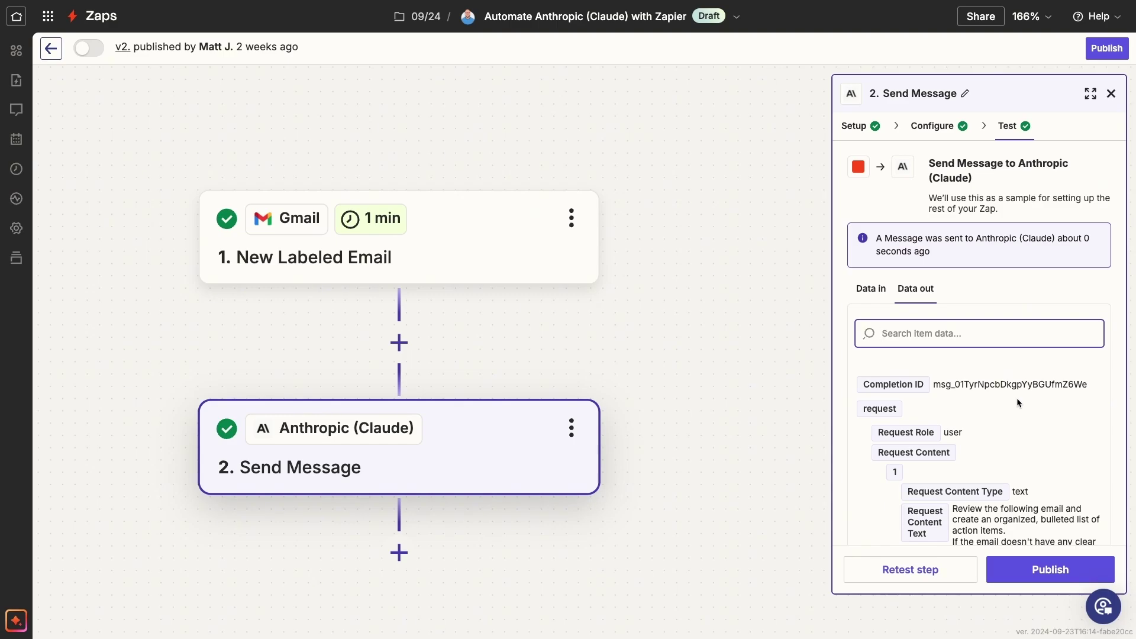
scroll(1016, 397, "down", 10)
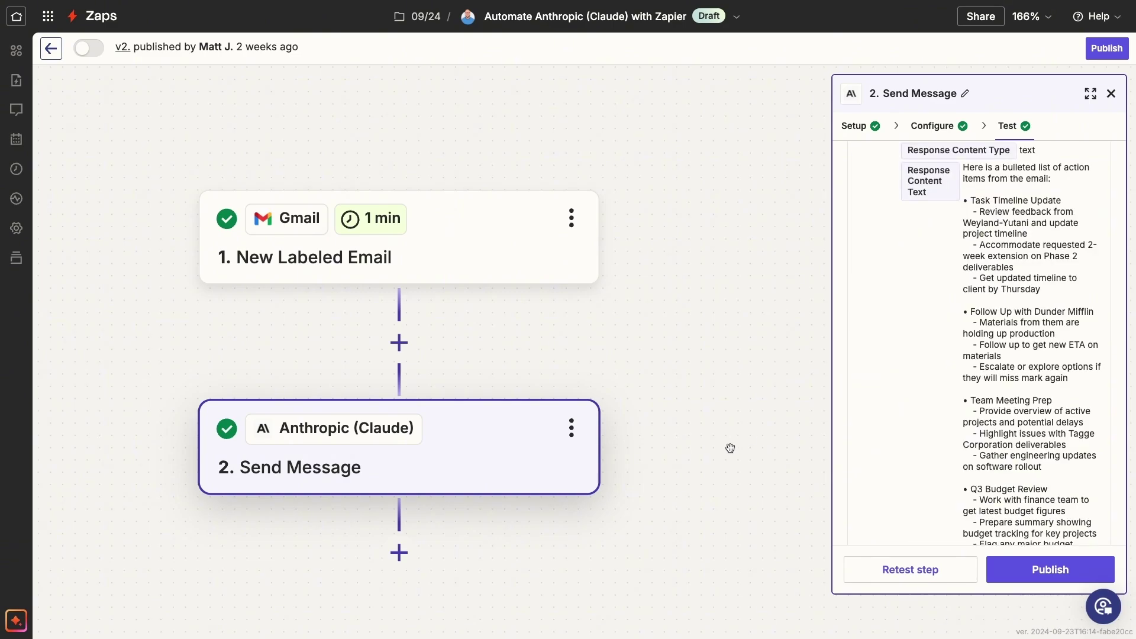
Step: Add a Gmail Reply to Email action as the third step and continue to its fields
left_click(399, 553)
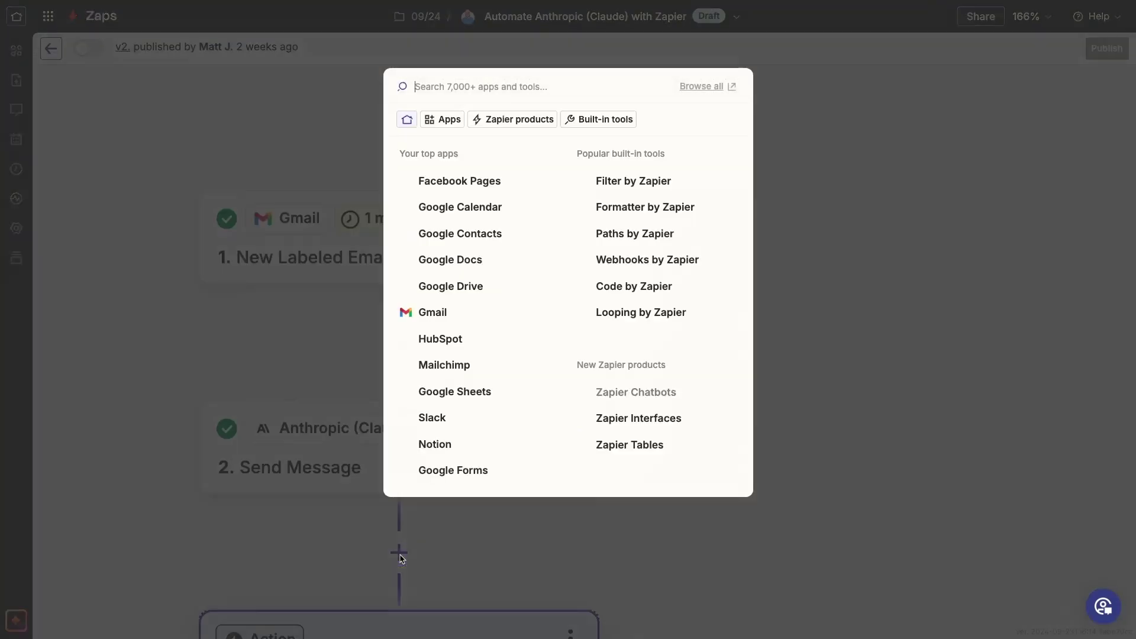
left_click(434, 312)
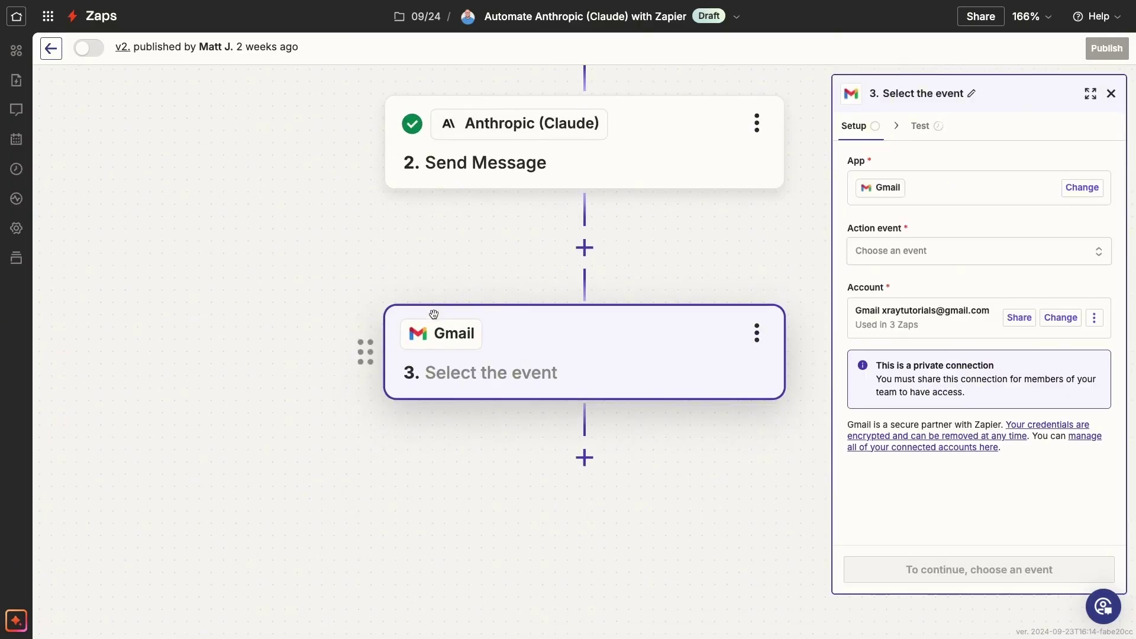
left_click(920, 260)
type("reply")
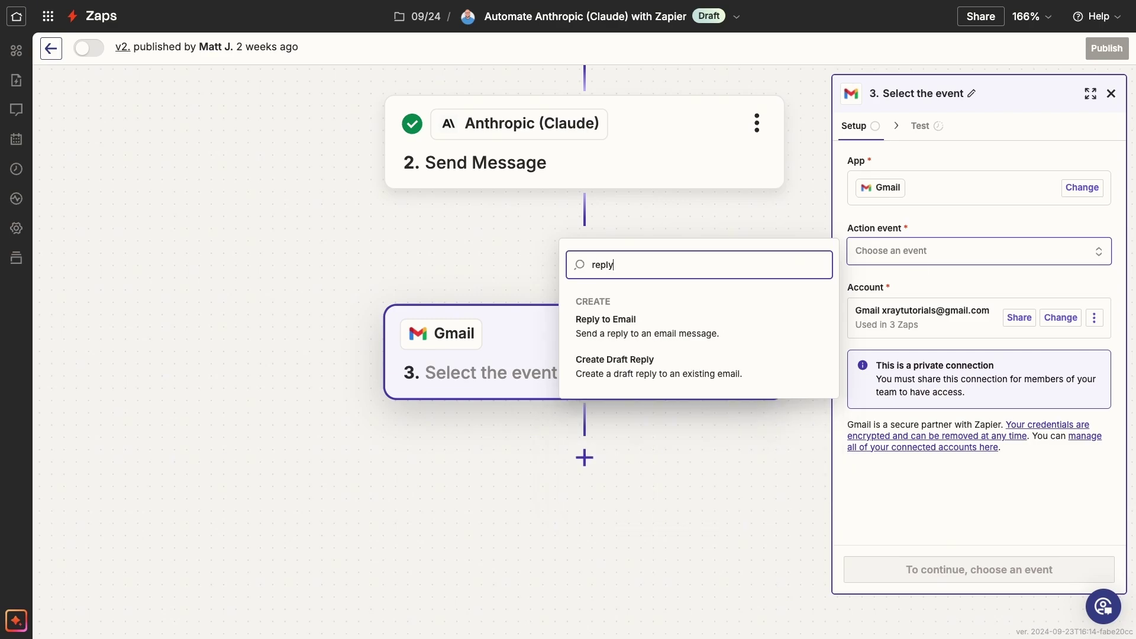
key("Return")
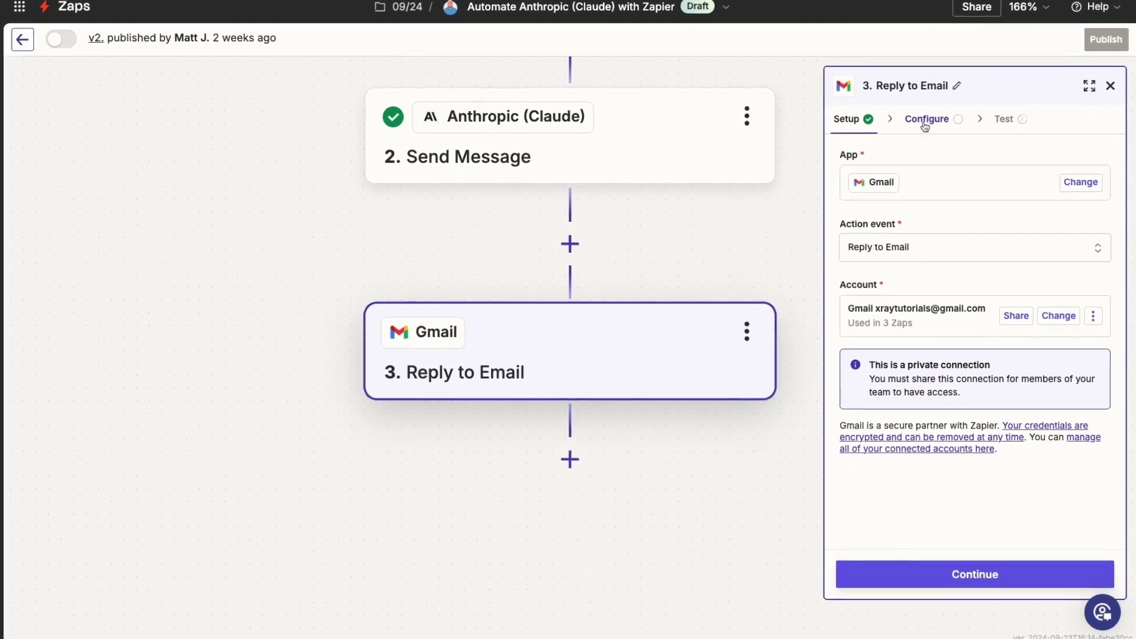
left_click(926, 120)
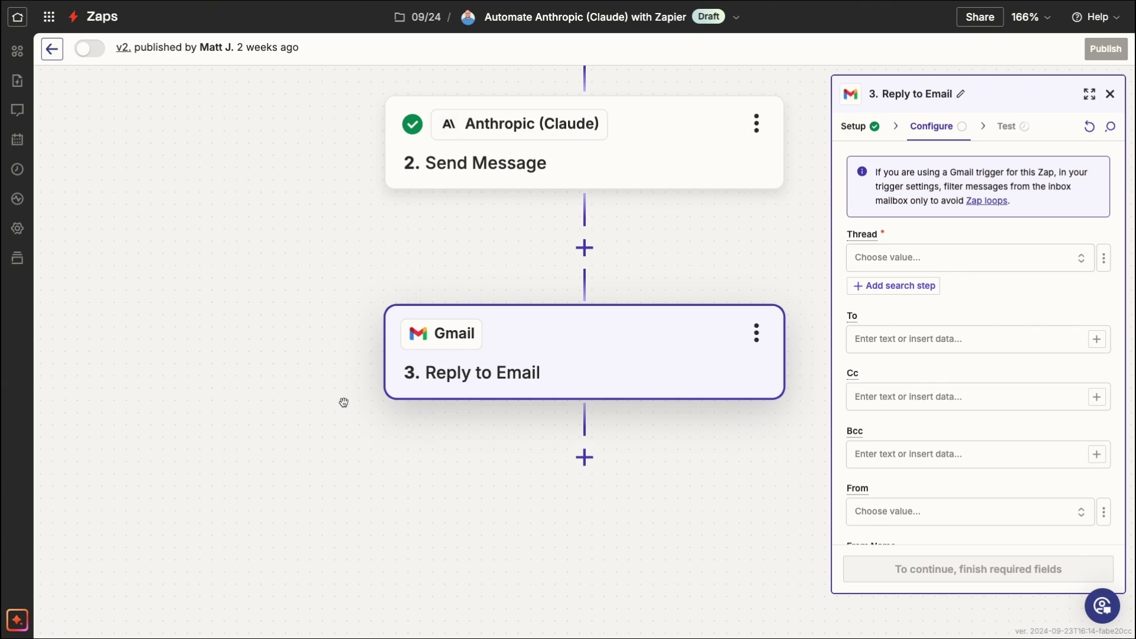
Step: Check the Zap's flood protection options, then close advanced settings without changes
left_click(17, 231)
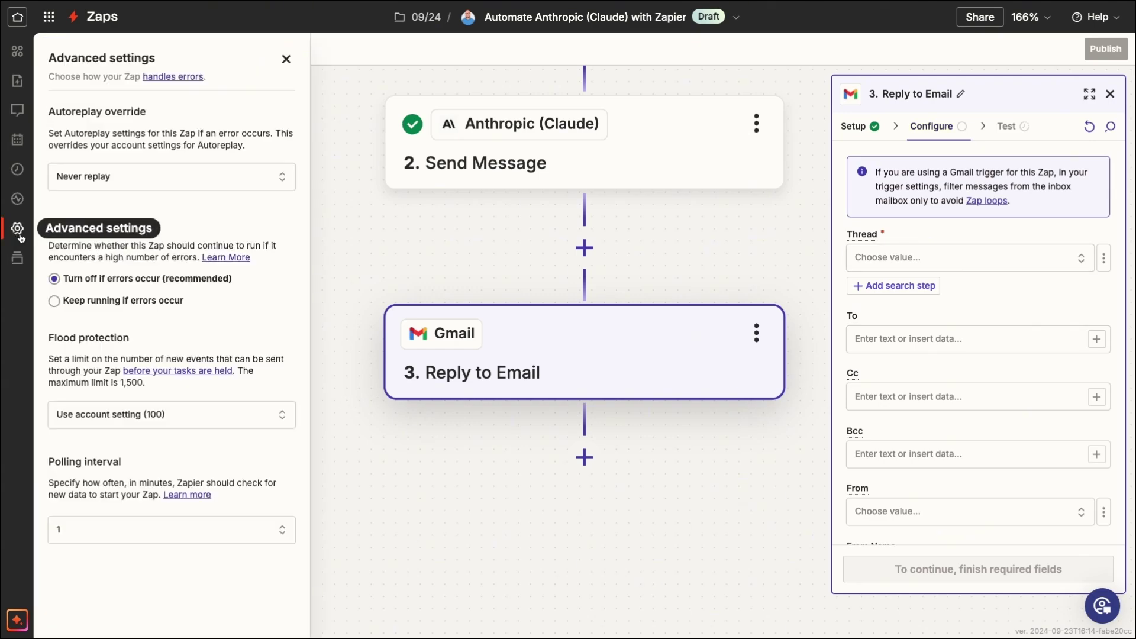
left_click(147, 414)
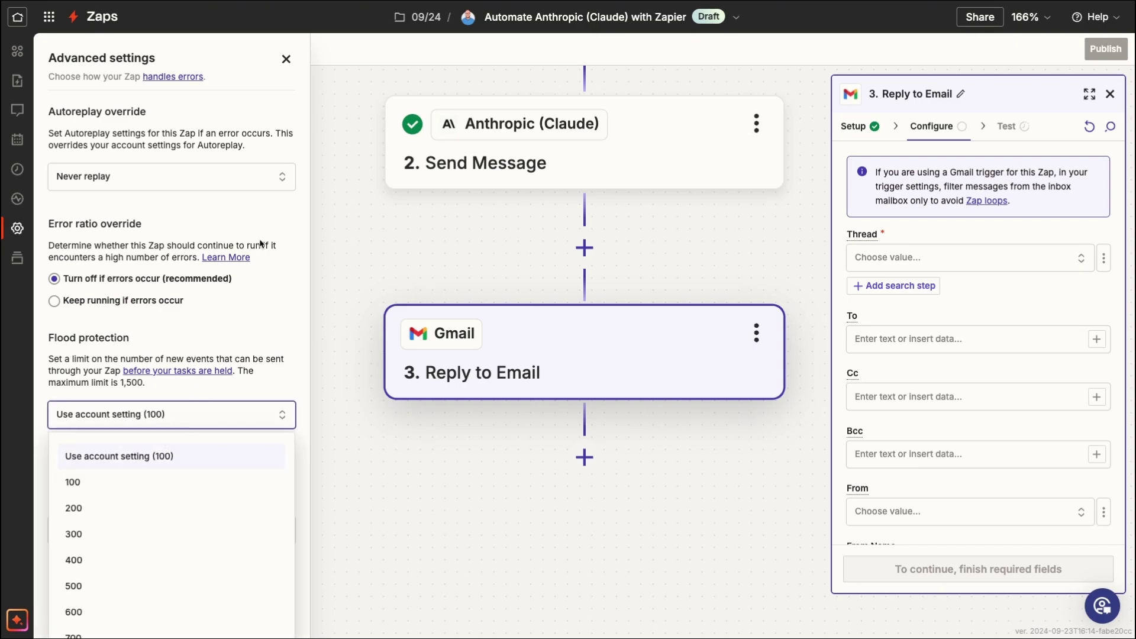
left_click(286, 59)
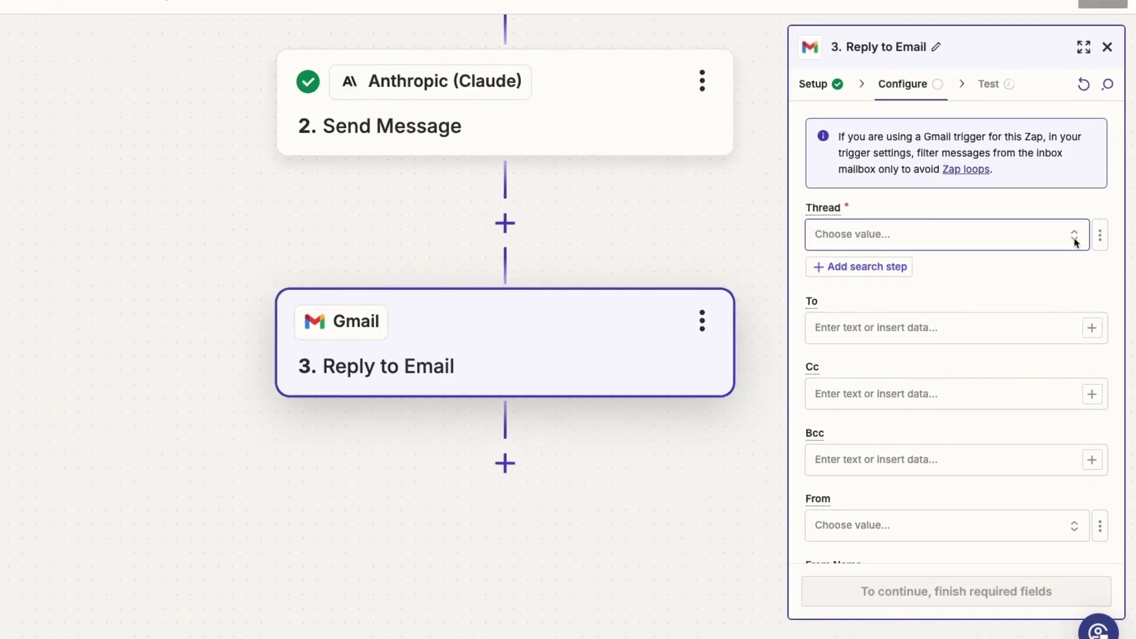
Step: Set Thread to a custom value mapped from the trigger email's Thread Id
left_click(1100, 235)
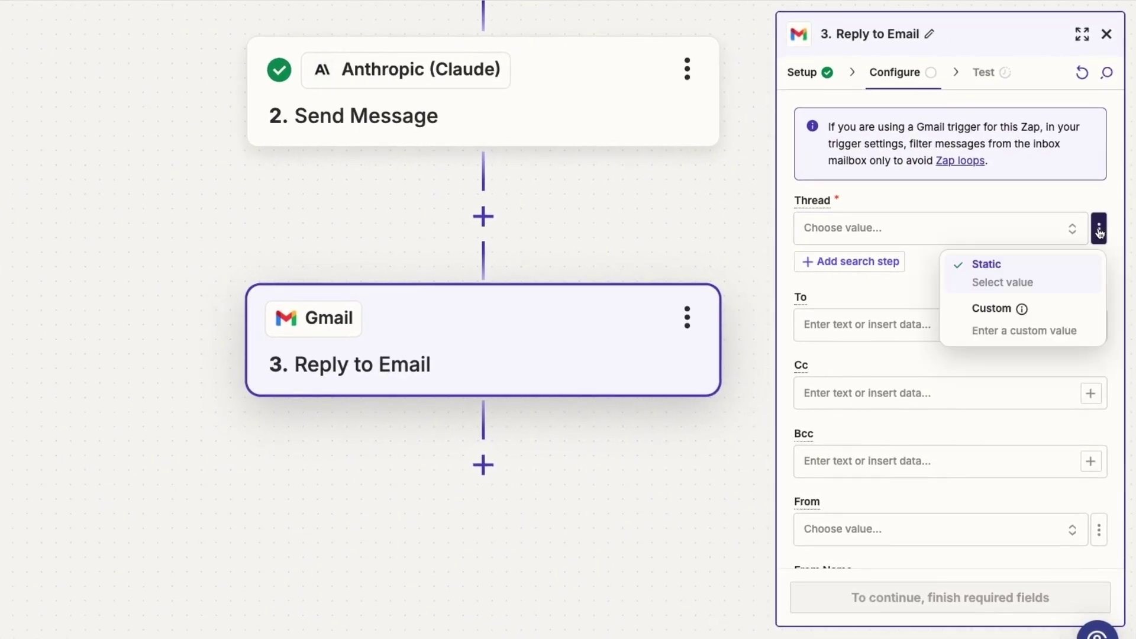
left_click(1040, 321)
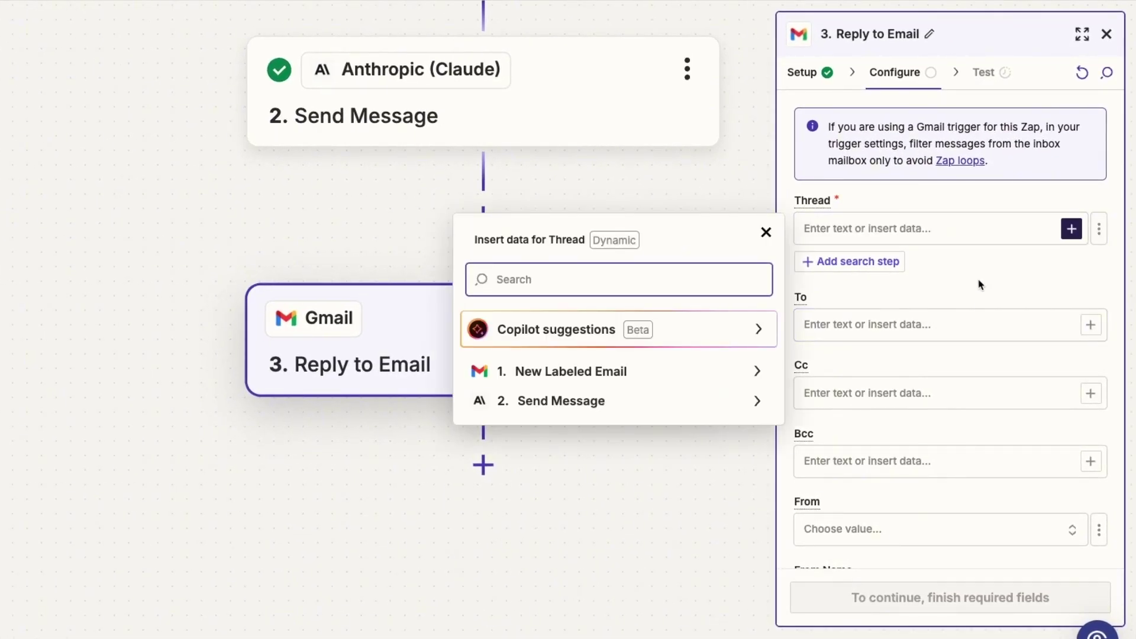
left_click(753, 371)
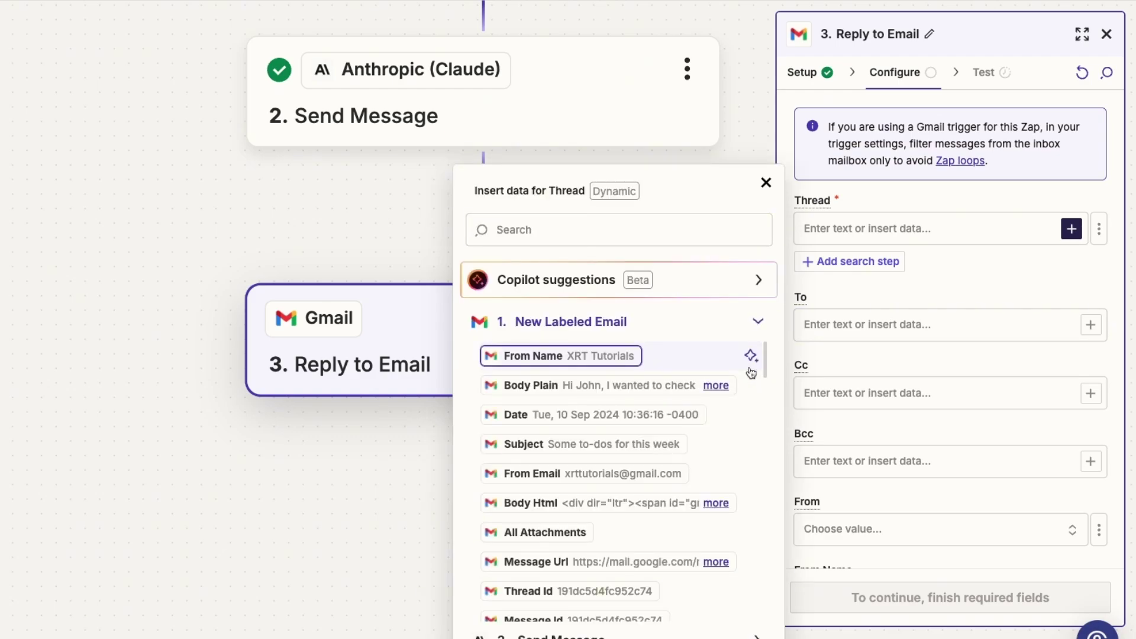
left_click(618, 222)
type("thread i")
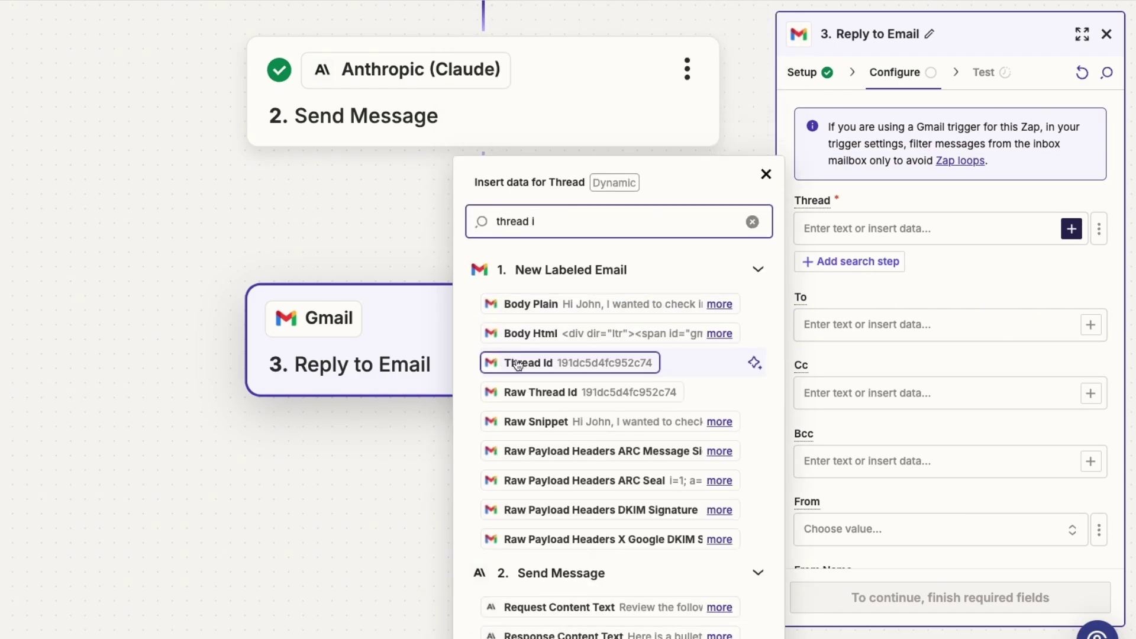
left_click(520, 364)
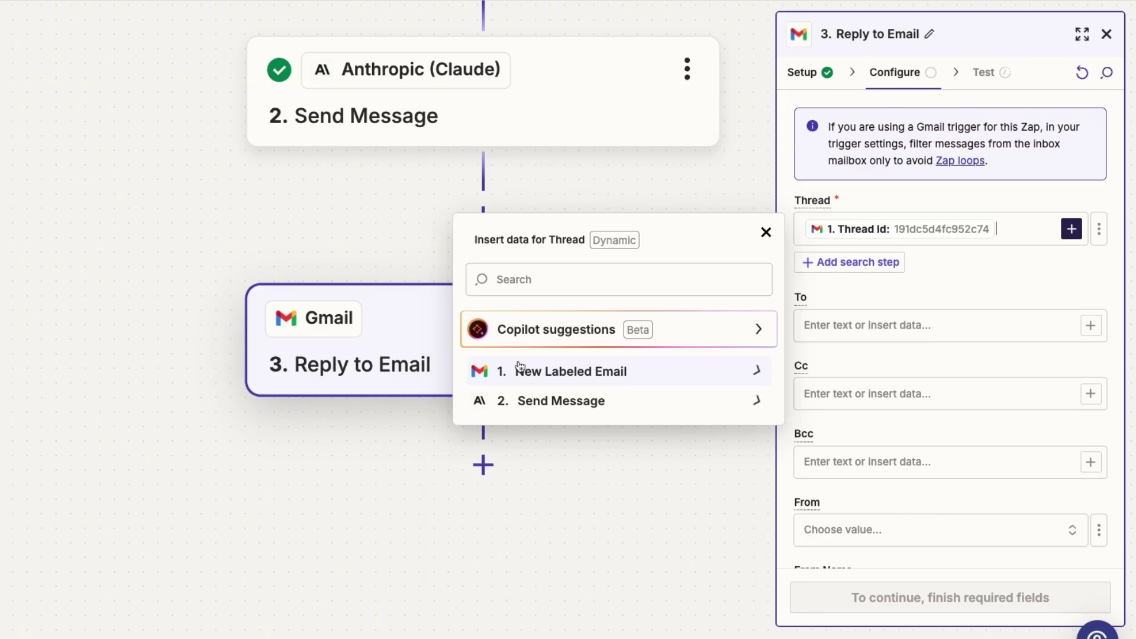
Step: Address the reply to the recipient, sent from the connected Gmail account as 'AI Summarizer'
left_click(965, 328)
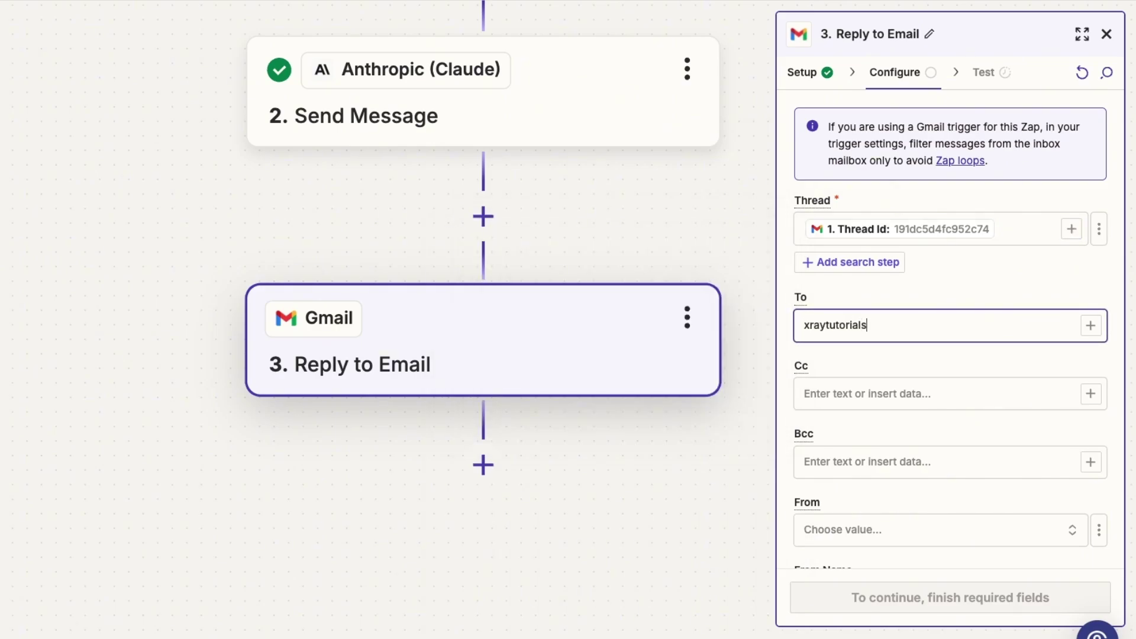
left_click(978, 350)
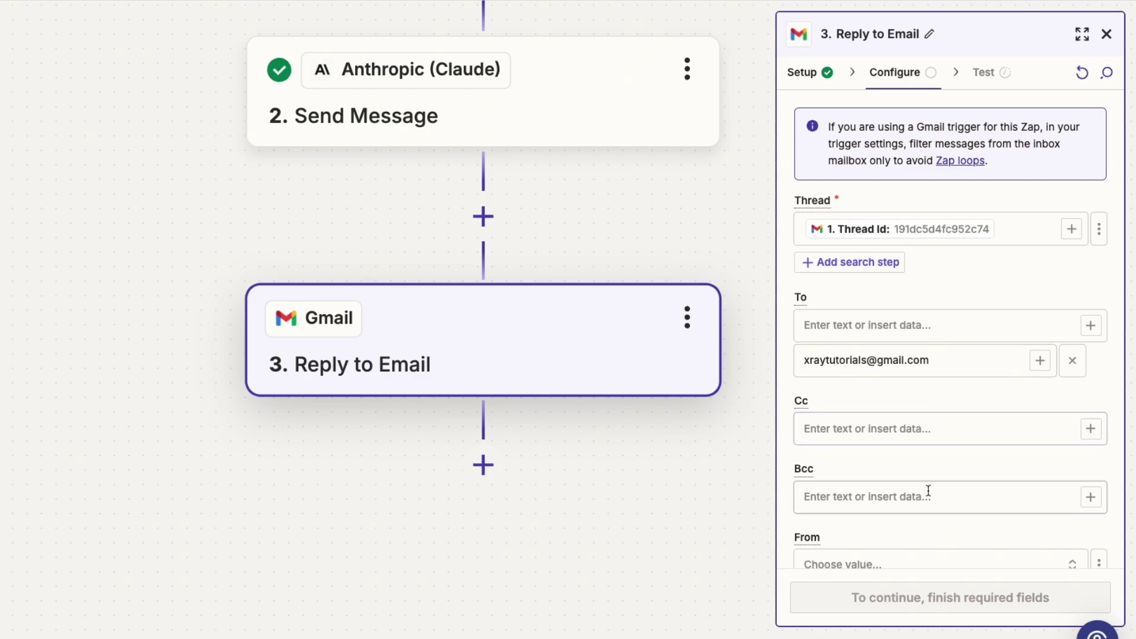
scroll(912, 428, "down", 3)
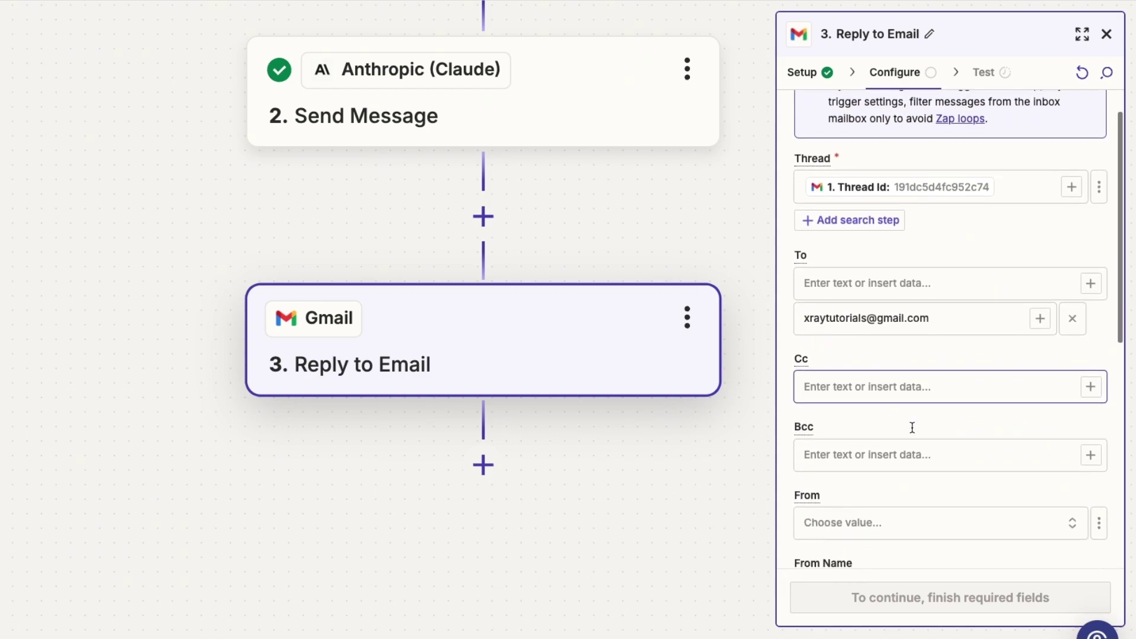
left_click(891, 418)
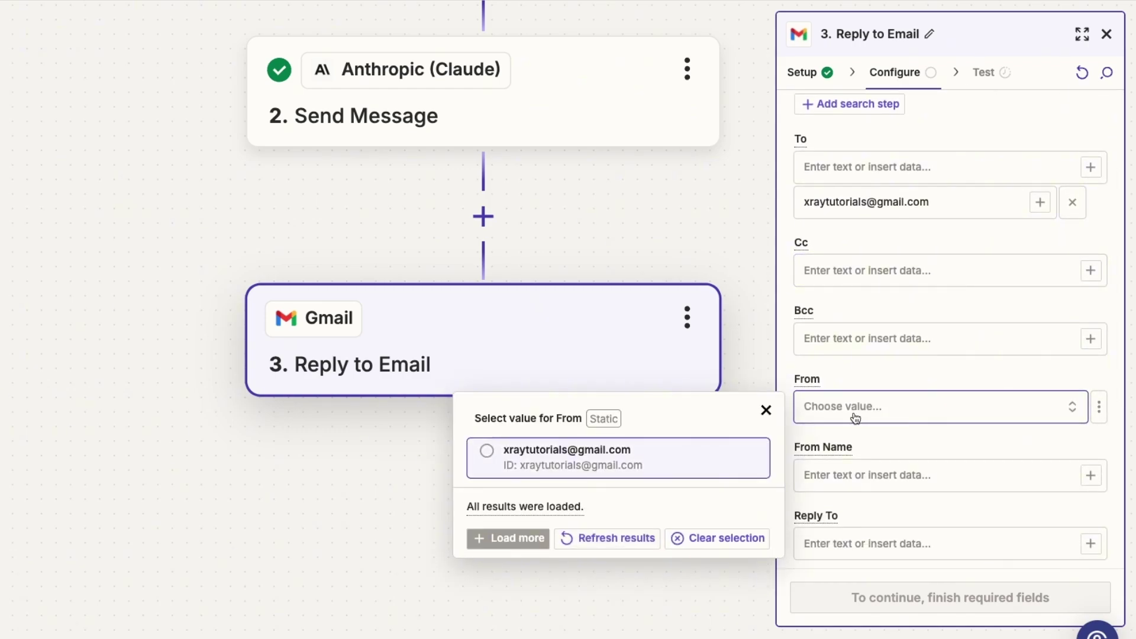
left_click(725, 454)
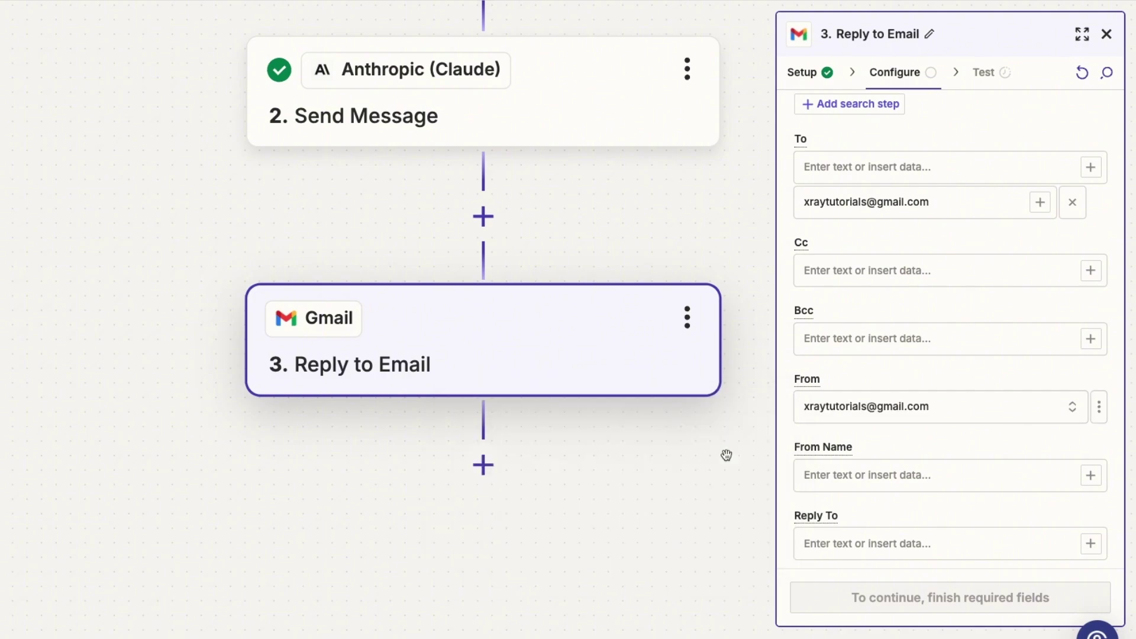
scroll(936, 443, "down", 1)
scroll(936, 443, "down", 4)
left_click(922, 237)
type("AI Su")
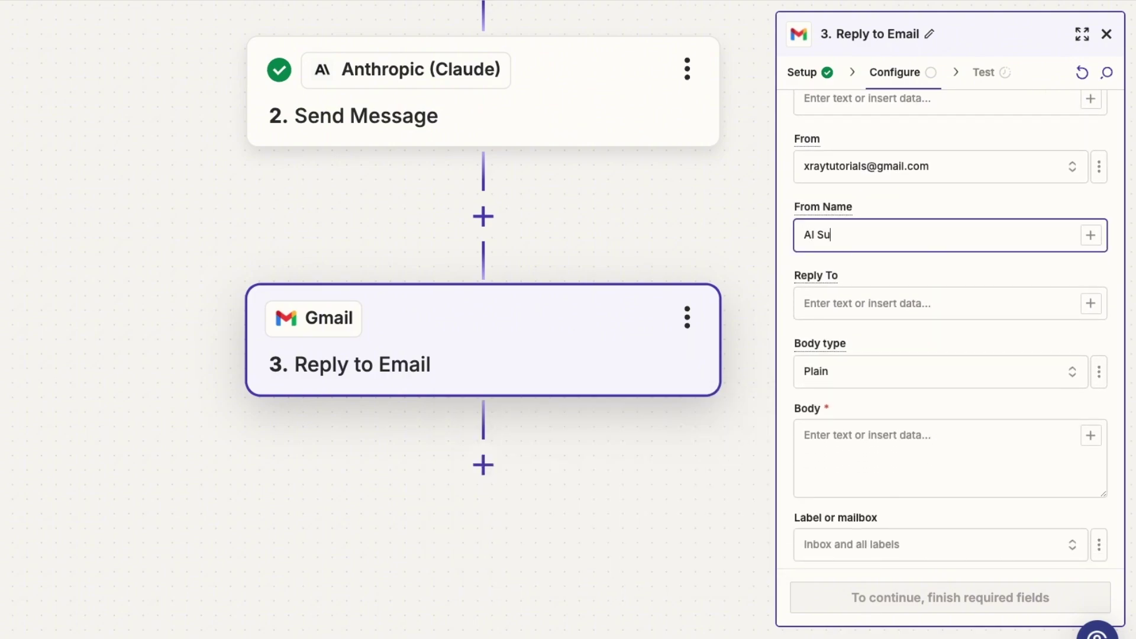
type("mmarizer")
left_click(912, 273)
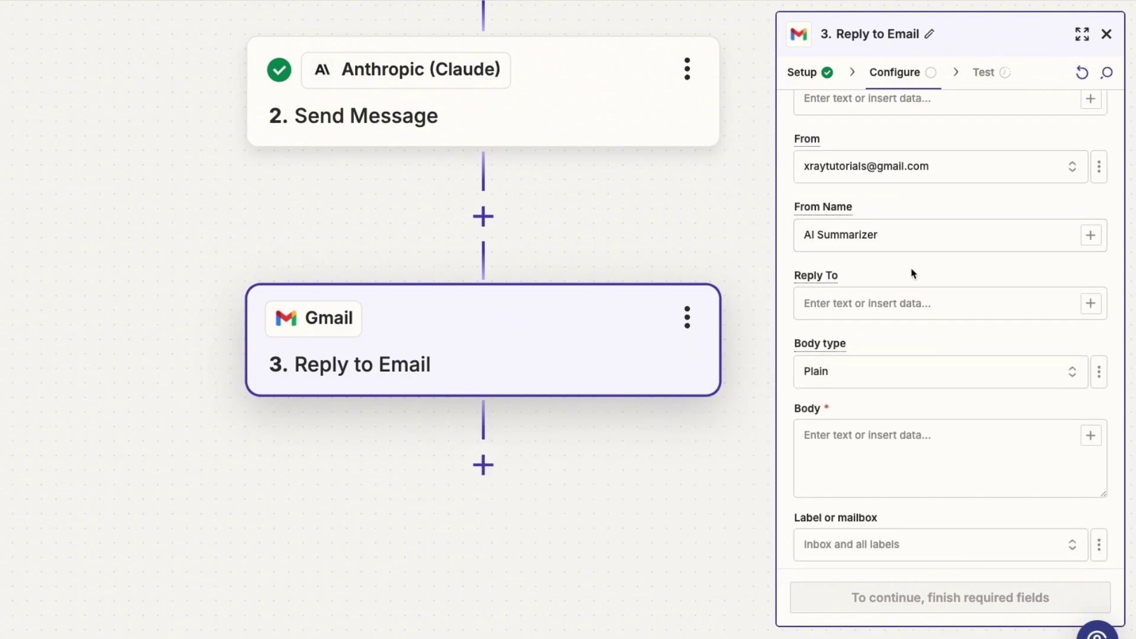
Step: Fill the body with an introductory sentence followed by Claude's Response Content Text
scroll(912, 273, "down", 2)
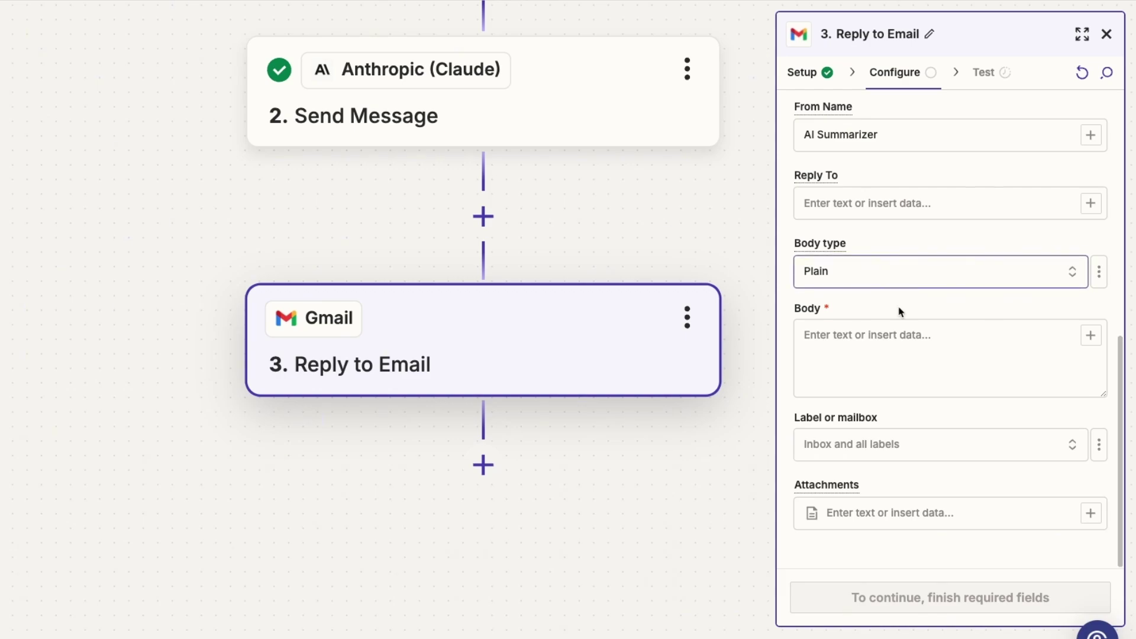
left_click(894, 330)
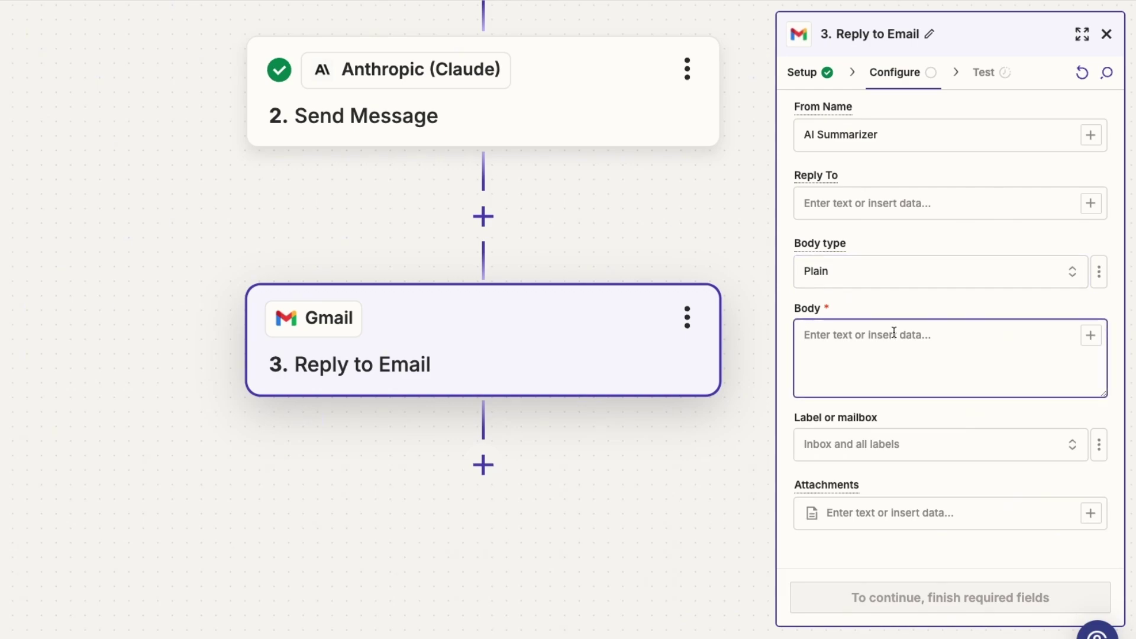
type("Here is an AI-generated summary of the previous message:")
left_click(1090, 335)
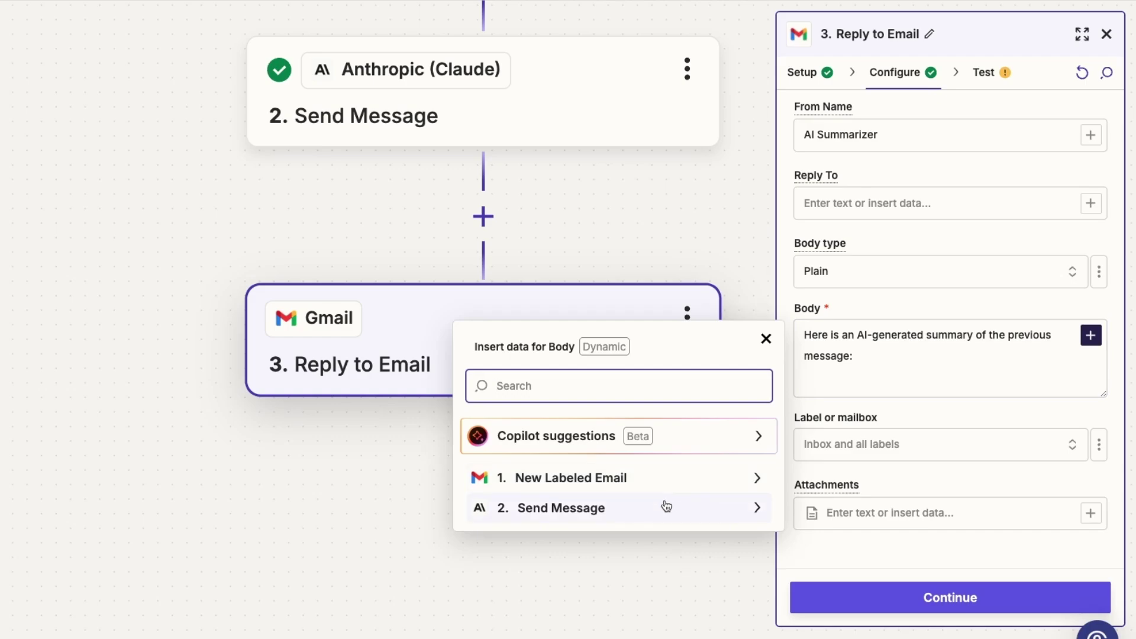
left_click(666, 505)
scroll(645, 439, "down", 3)
left_click(598, 549)
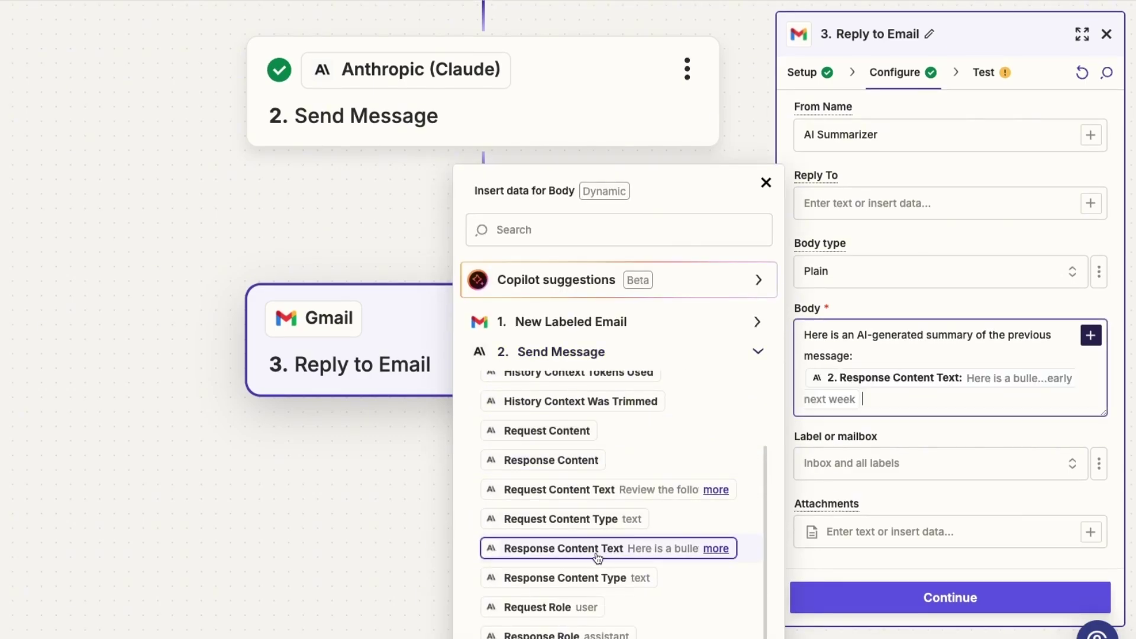
left_click(937, 446)
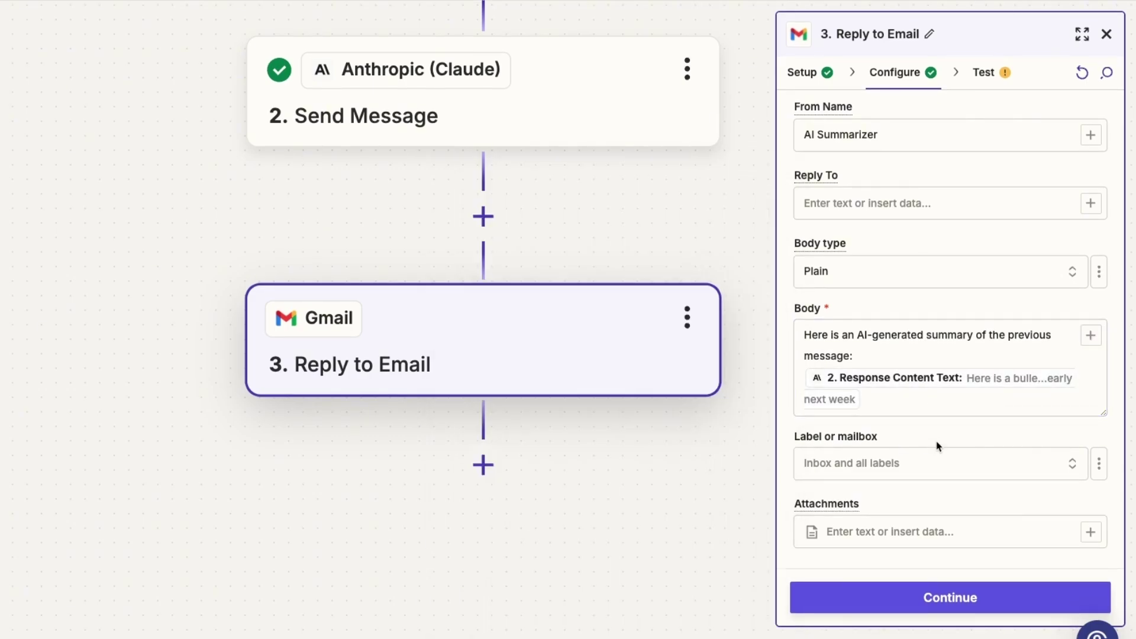
left_click(971, 598)
Step: Send the test reply and view it threaded under 'Some to-dos for this week' in Gmail
left_click(999, 611)
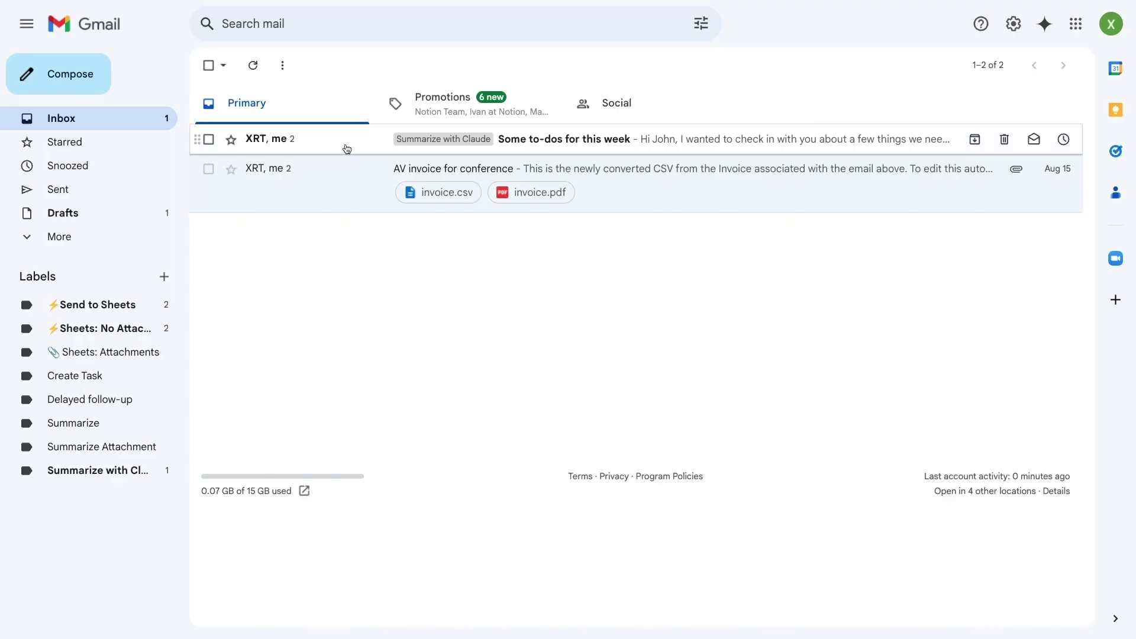
left_click(349, 147)
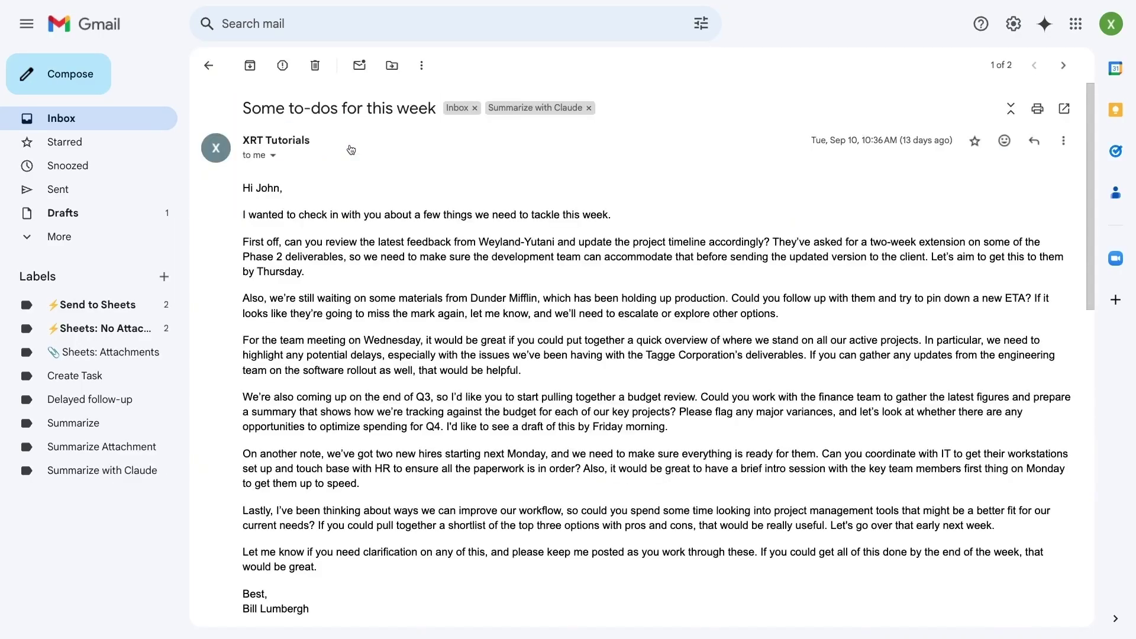
scroll(612, 308, "down", 10)
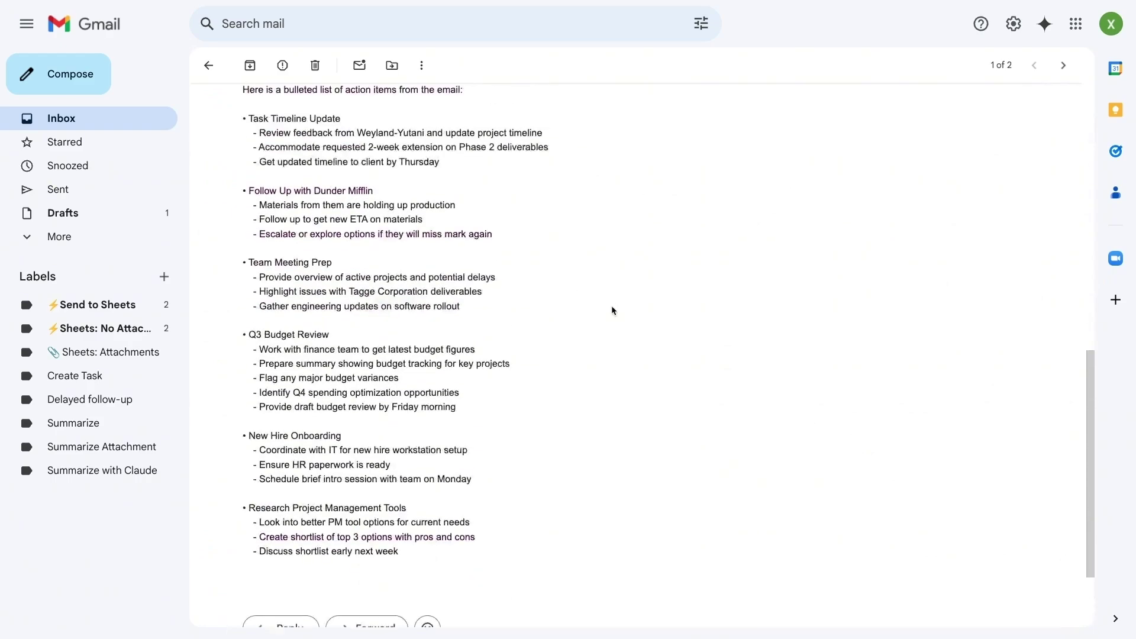
scroll(612, 308, "up", 1)
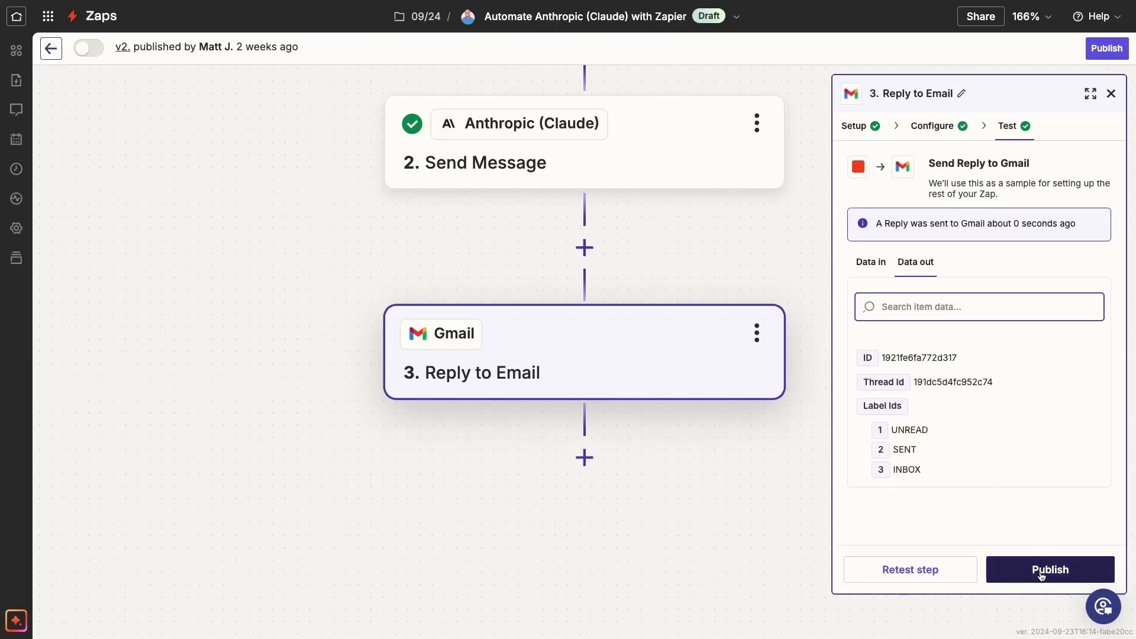
Step: Publish the Zap and confirm the new version v3
left_click(1042, 570)
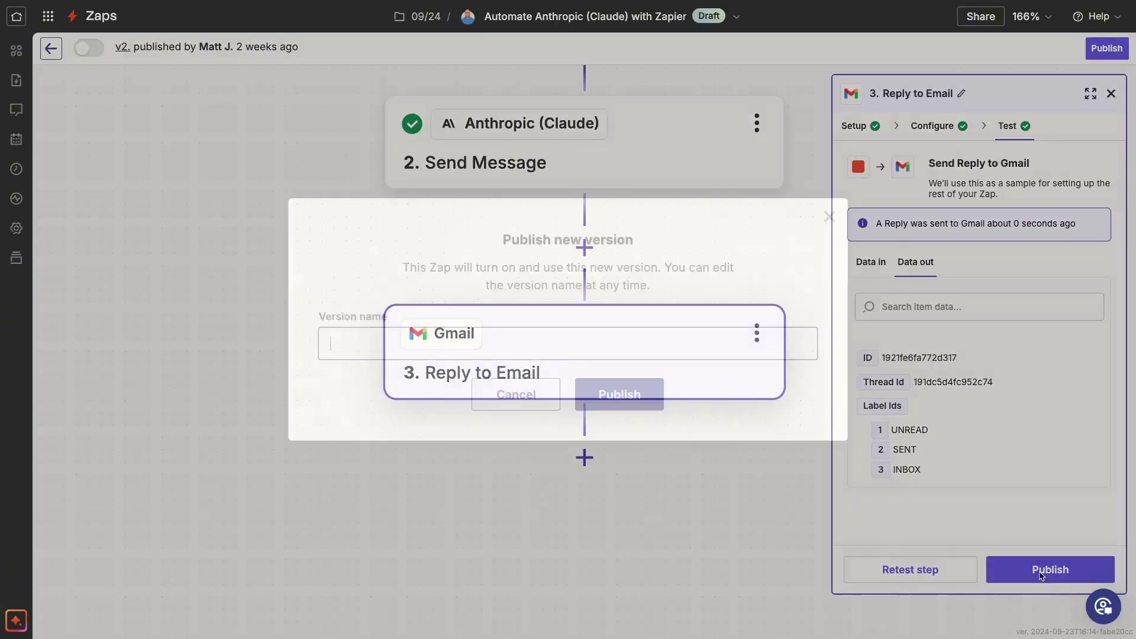
left_click(619, 394)
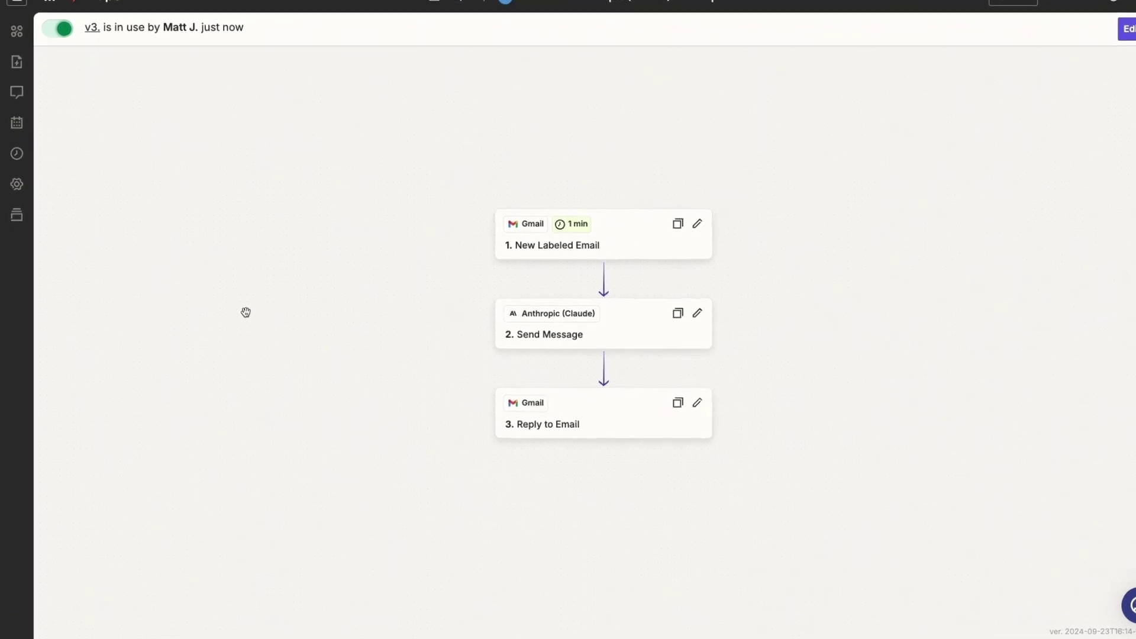
Step: Keep the live Zap's polling interval at 1 minute in advanced settings
left_click(22, 142)
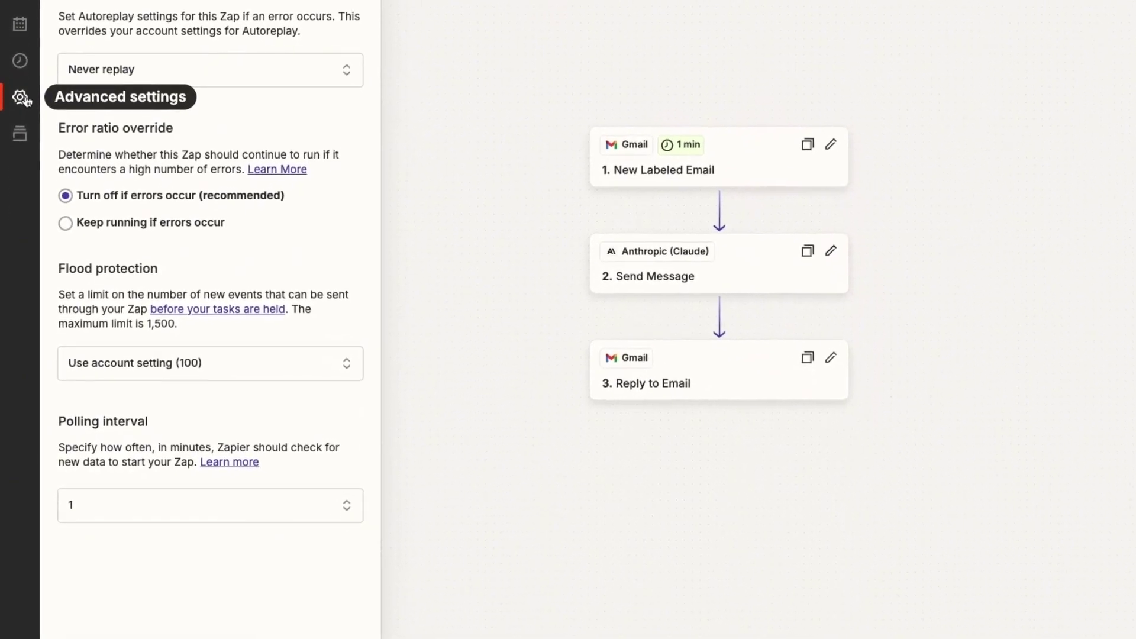
left_click(336, 506)
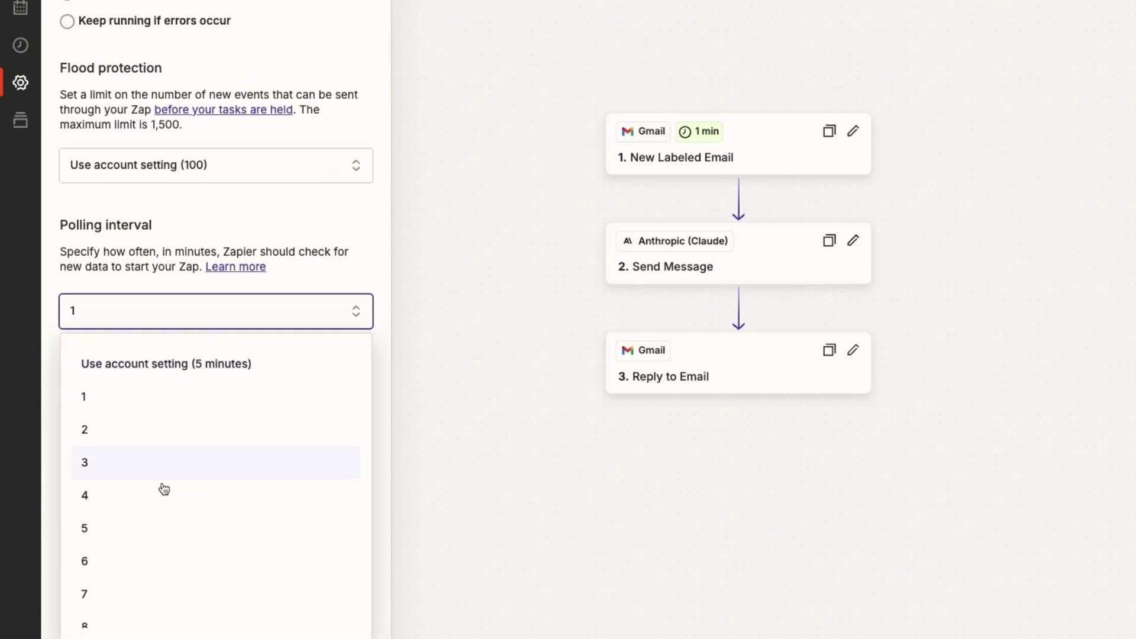
left_click(137, 406)
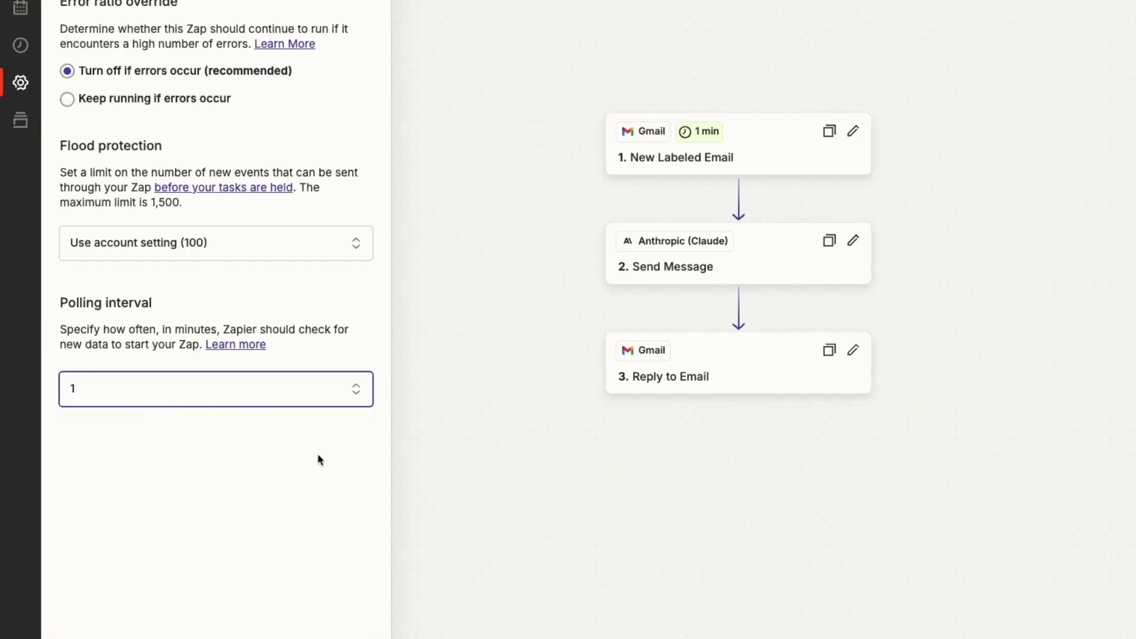